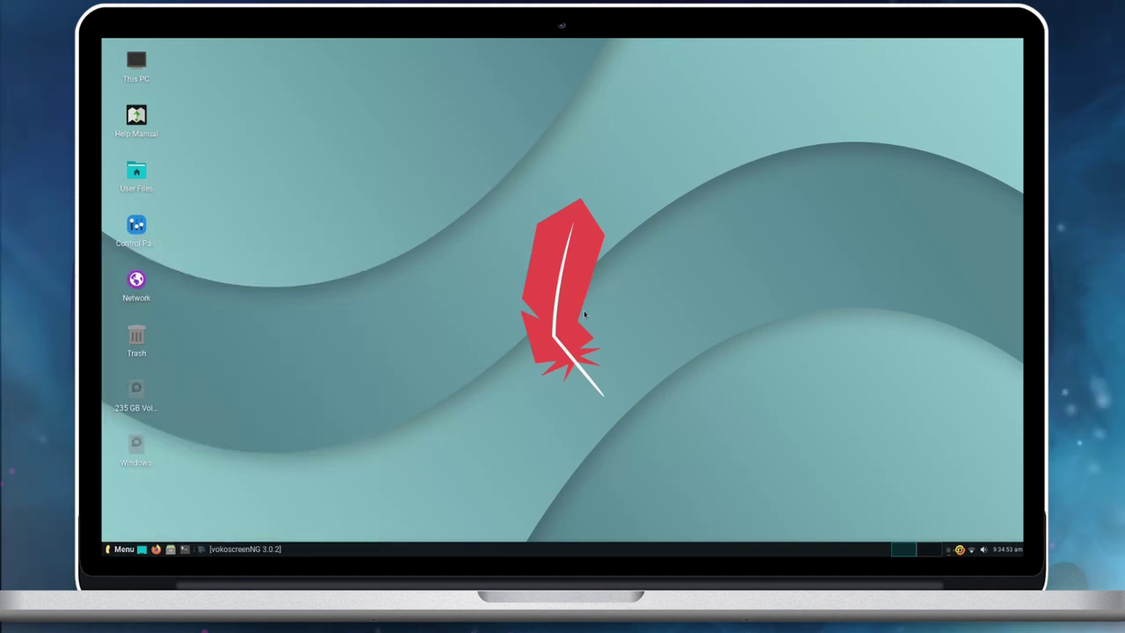
# Step: Open the home folder in the file manager, centre its window on the desktop, and view the file manager's About information
pyautogui.doubleClick(136, 173)
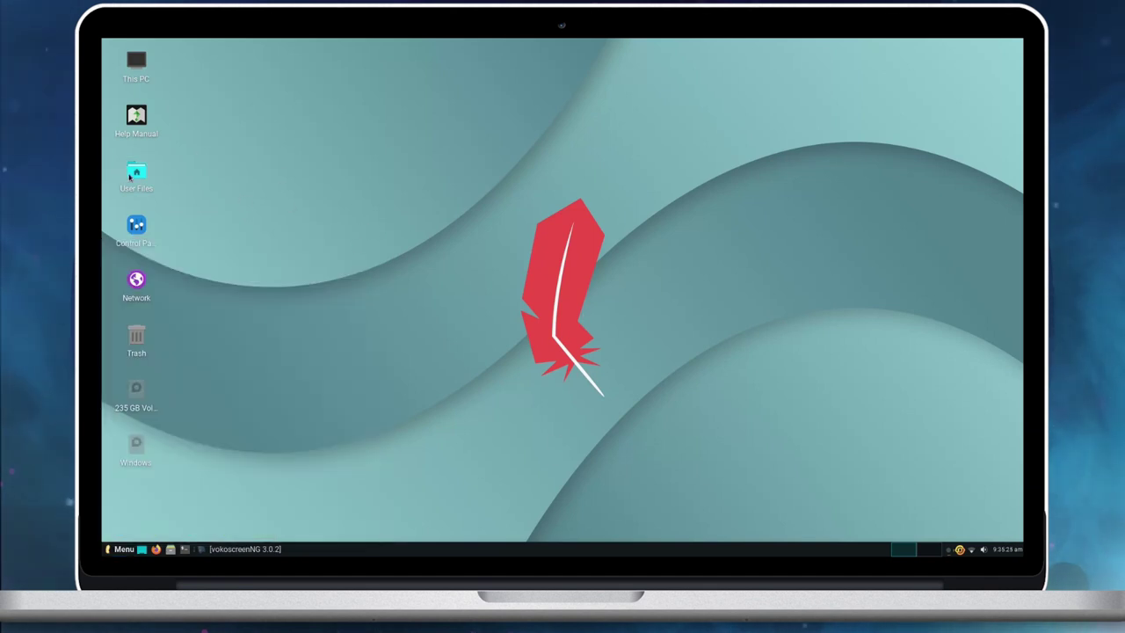
pyautogui.moveTo(386, 48); pyautogui.dragTo(605, 158)
pyautogui.click(418, 165)
pyautogui.click(433, 201)
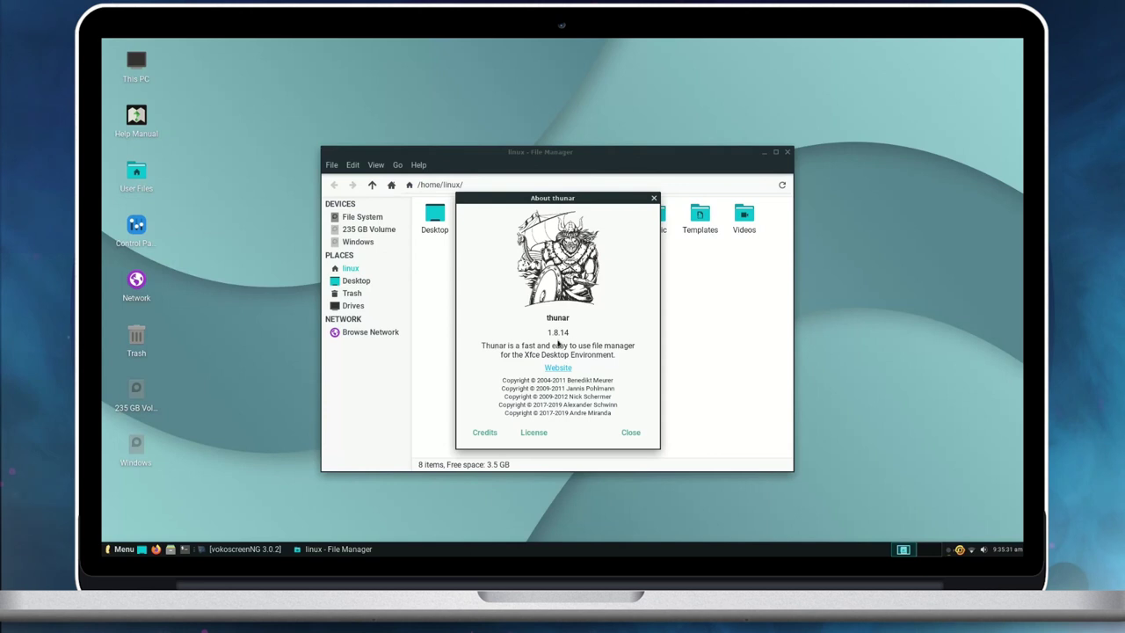
pyautogui.click(638, 432)
pyautogui.scroll(2, 593, 381)
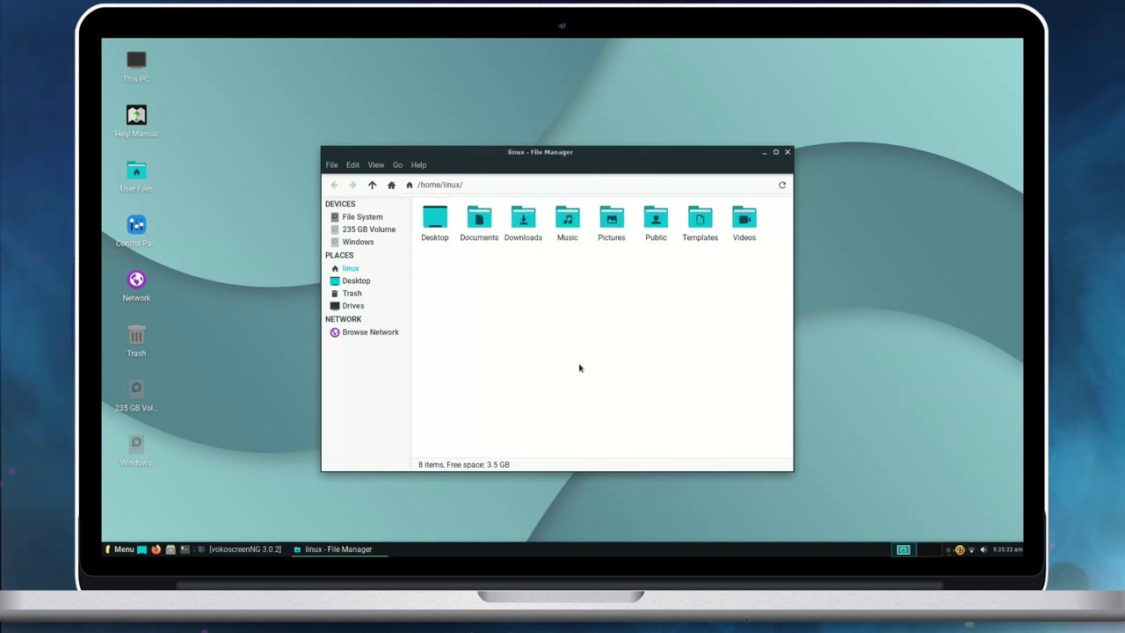
pyautogui.scroll(-1, 580, 369)
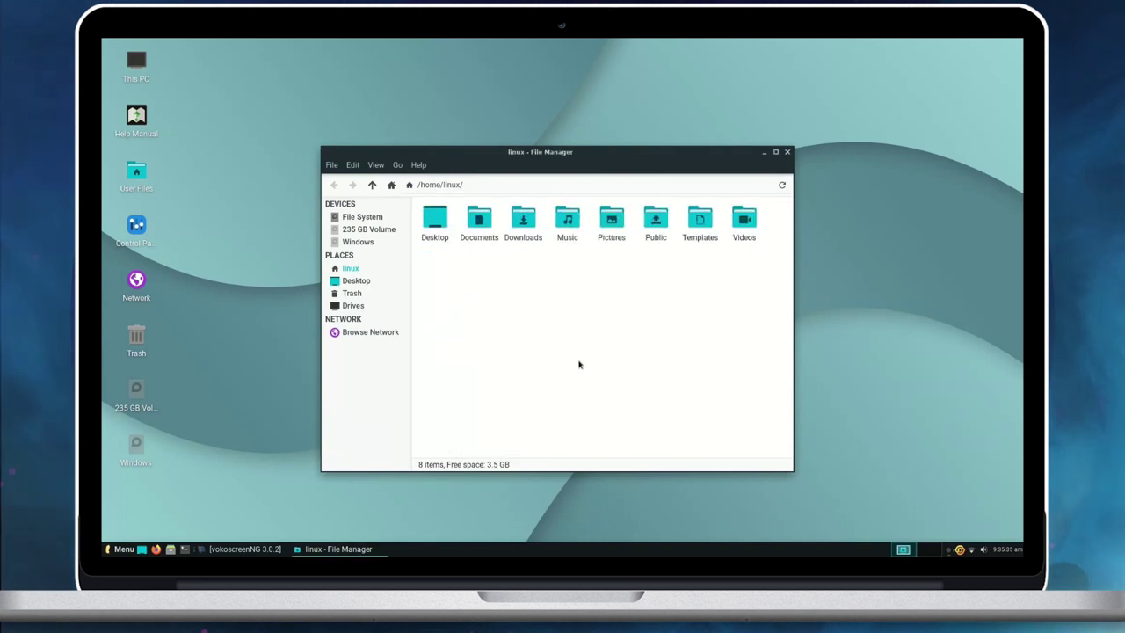
# Step: Snap the file manager window to the upper-right quarter, lower-right quarter and right side of the desktop, finishing with it maximized
pyautogui.moveTo(572, 153); pyautogui.dragTo(1021, 39)
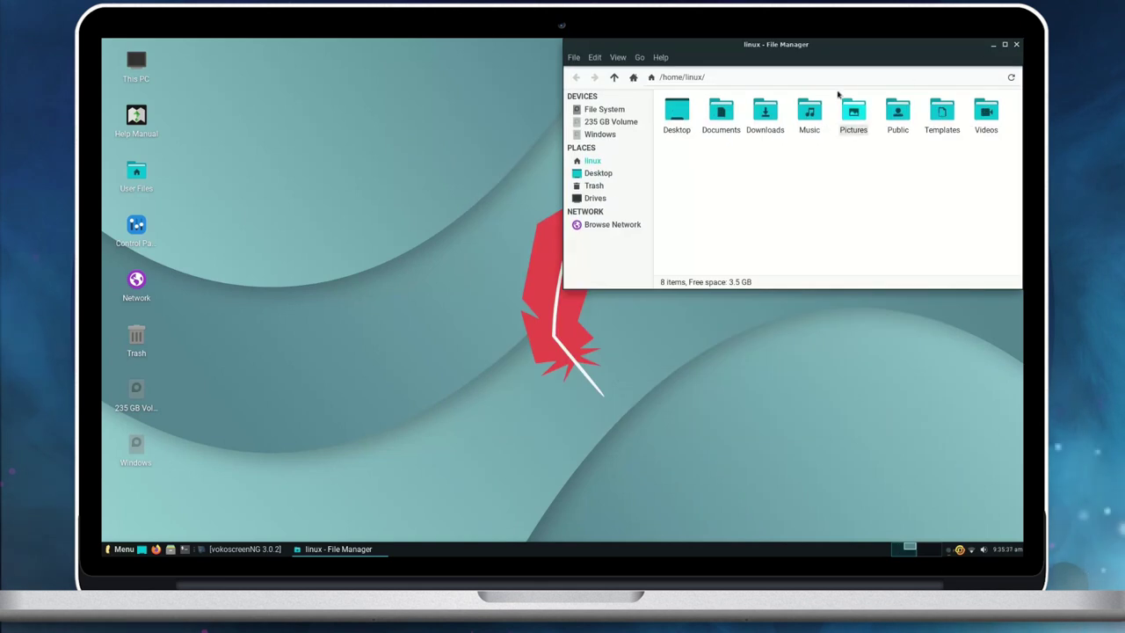
pyautogui.moveTo(801, 44); pyautogui.dragTo(1021, 539)
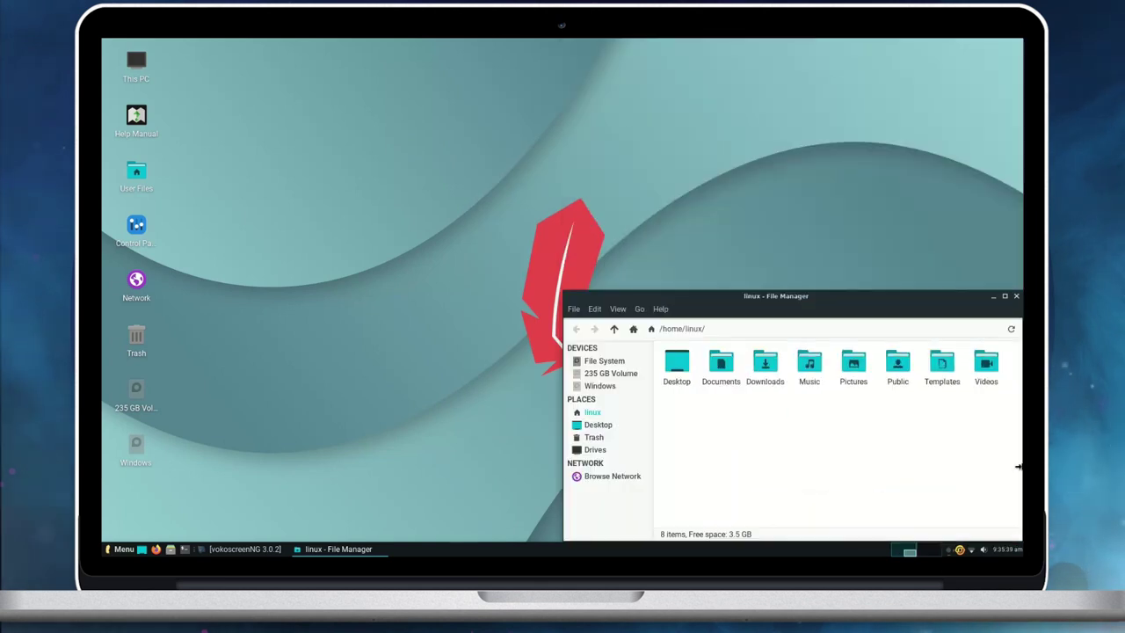
pyautogui.moveTo(824, 296); pyautogui.dragTo(1022, 298)
pyautogui.moveTo(770, 44); pyautogui.dragTo(431, 39)
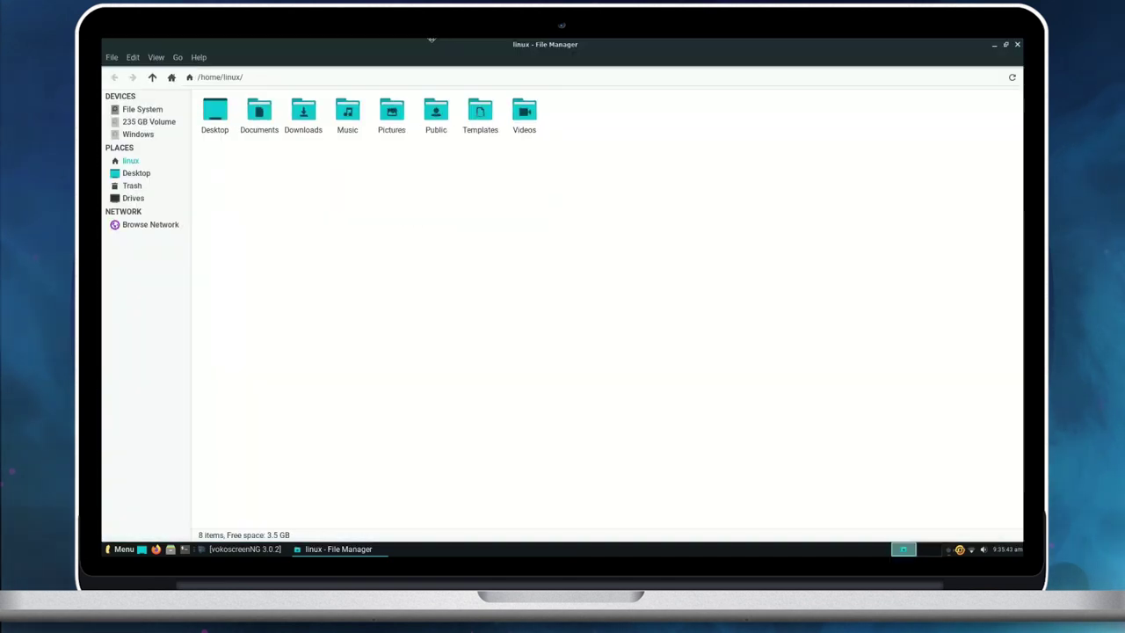
# Step: Toggle showing the desktop, restore the file manager to a floating window, and close it
pyautogui.hotkey('ctrl', 'alt', 'd')
pyautogui.hotkey('ctrl', 'alt', 'd')
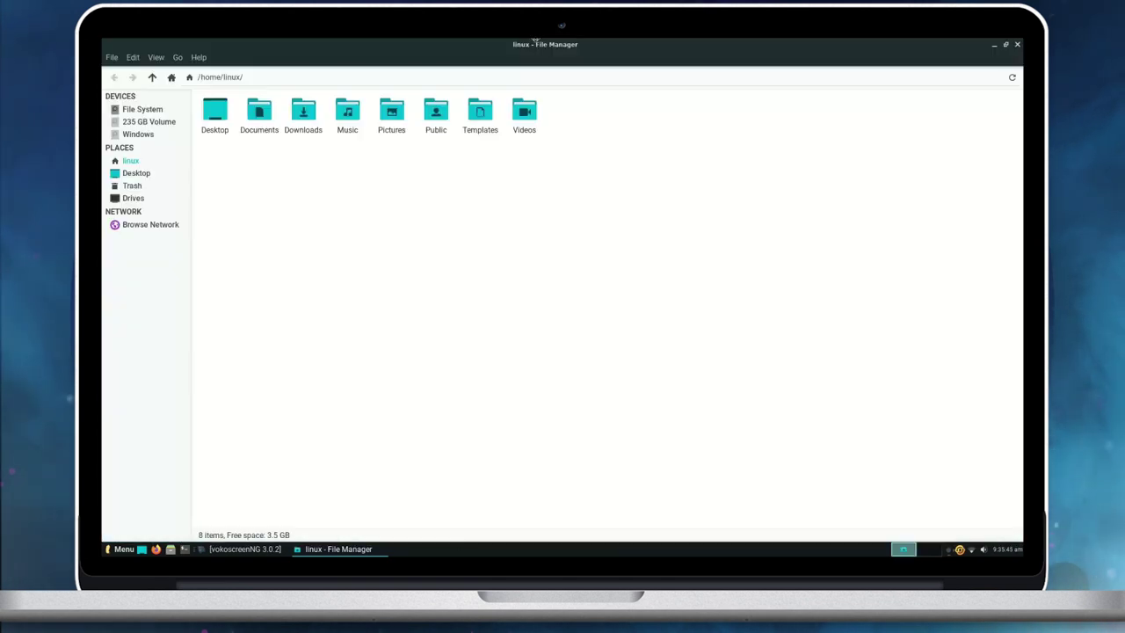
pyautogui.moveTo(538, 40); pyautogui.dragTo(530, 114)
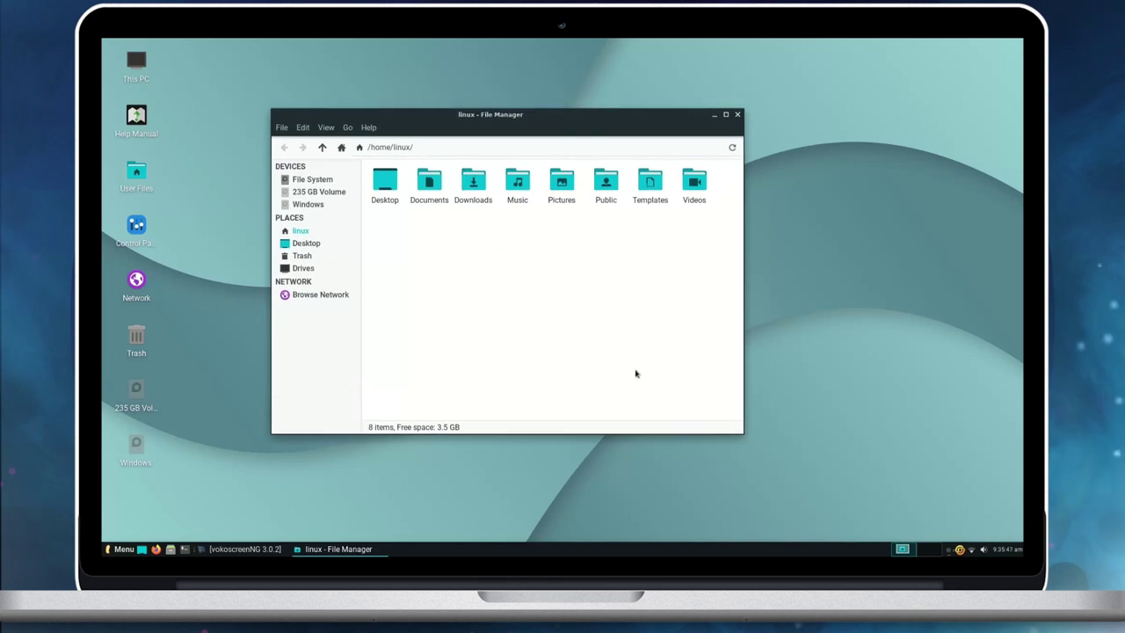
pyautogui.hotkey('alt', 'F4')
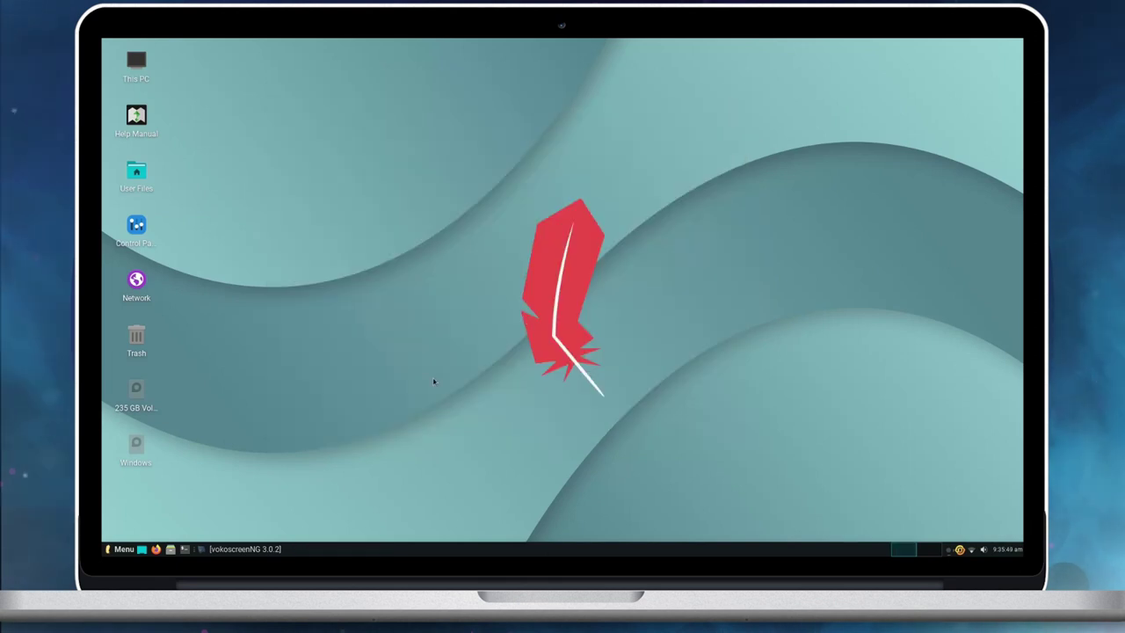
# Step: Find and open Terminal Emulator, enlarge its window slightly, and place it in the middle of the desktop
pyautogui.press('super')
pyautogui.write('termin')
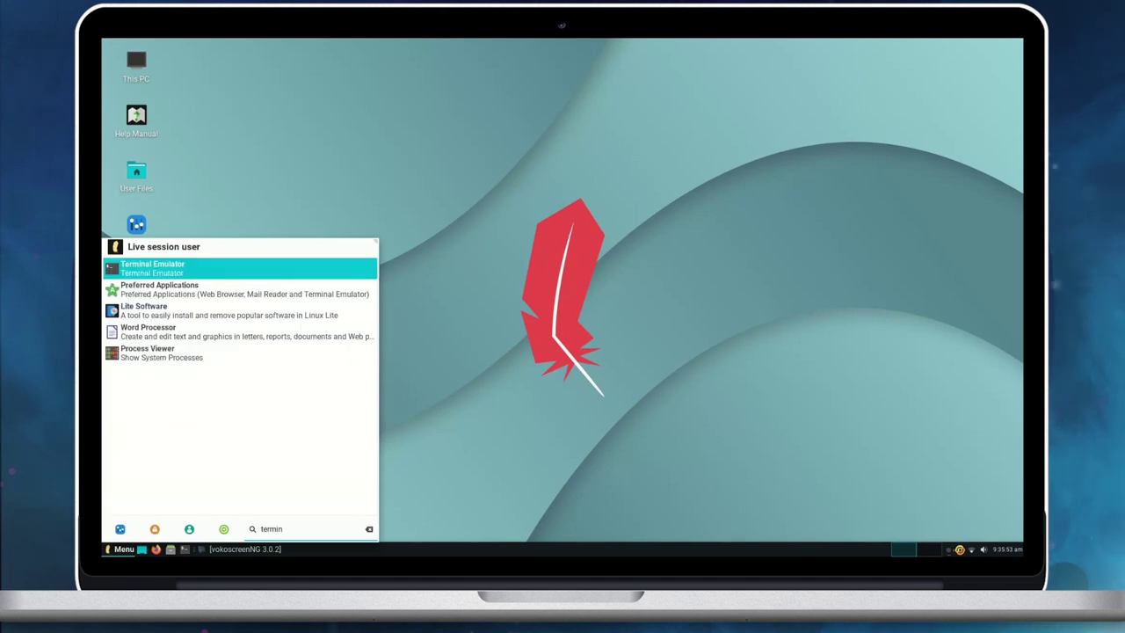
pyautogui.press('Return')
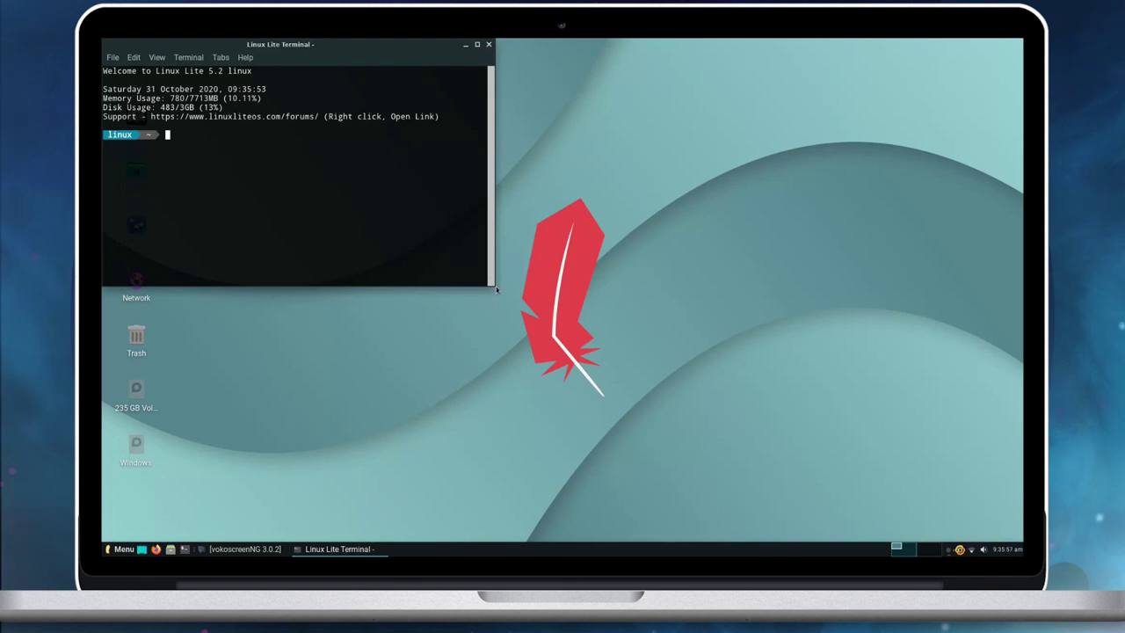
pyautogui.moveTo(496, 288); pyautogui.dragTo(516, 284)
pyautogui.moveTo(385, 49); pyautogui.dragTo(621, 144)
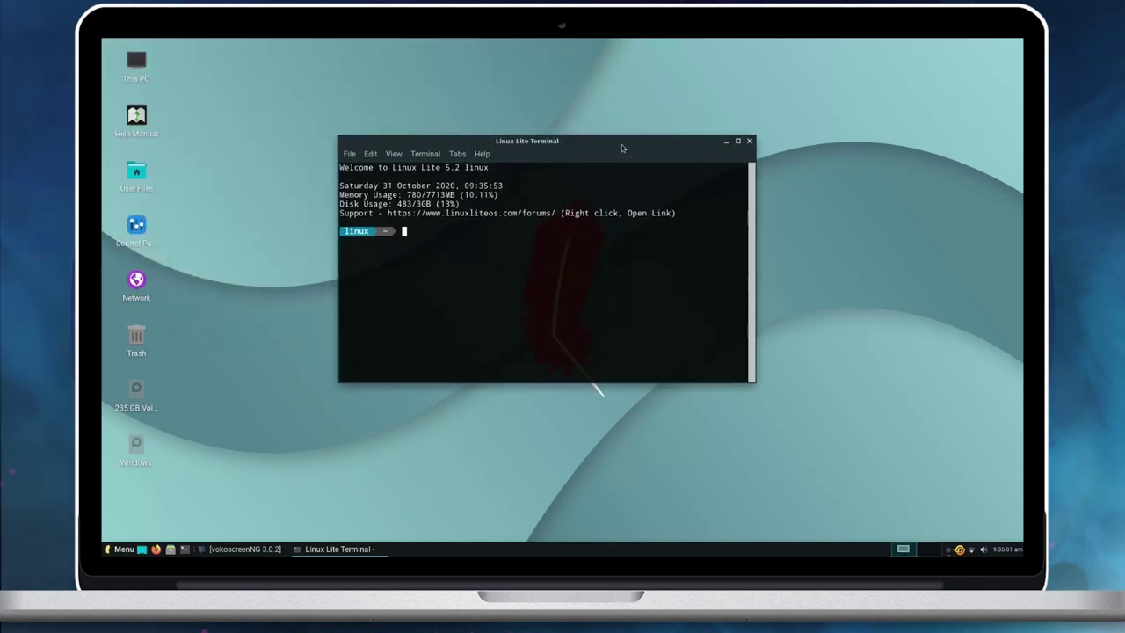
# Step: View the terminal's About information and close the dialog
pyautogui.click(482, 154)
pyautogui.click(492, 188)
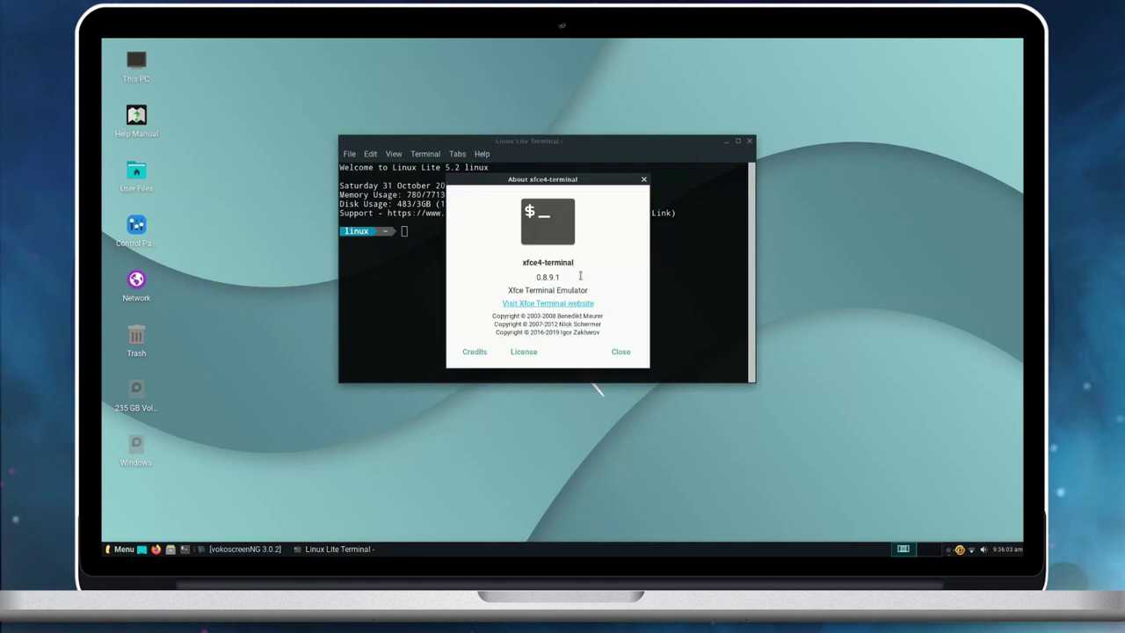
pyautogui.click(619, 351)
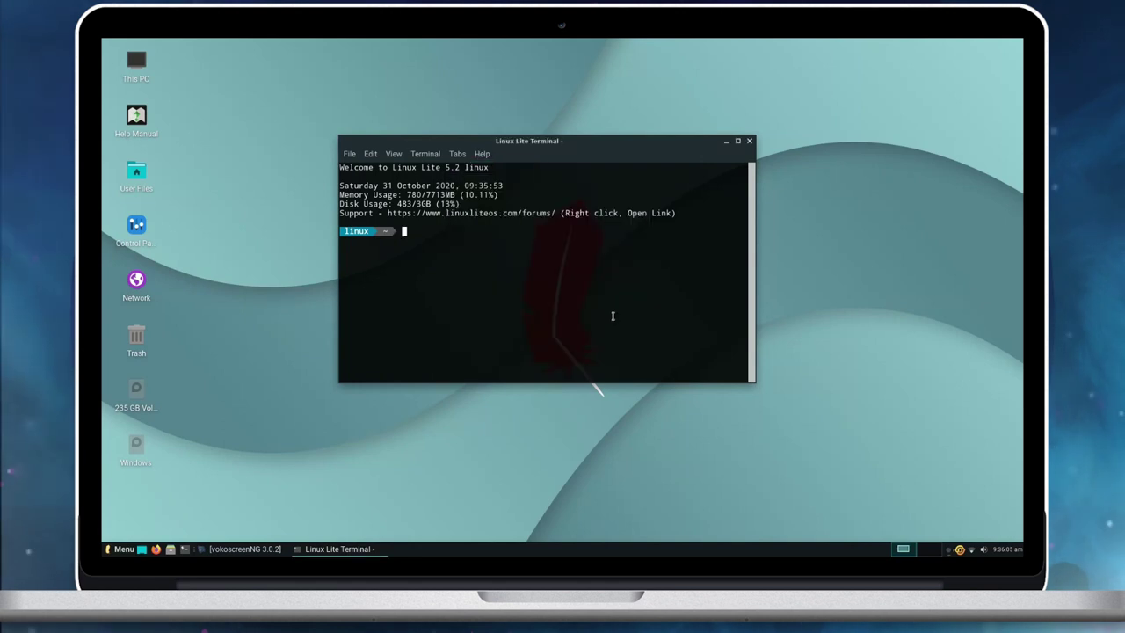
# Step: Clear the terminal and install the neofetch package with "sudo apt install neofetch", accepting the installation with y
pyautogui.write('clear')
pyautogui.press('Return')
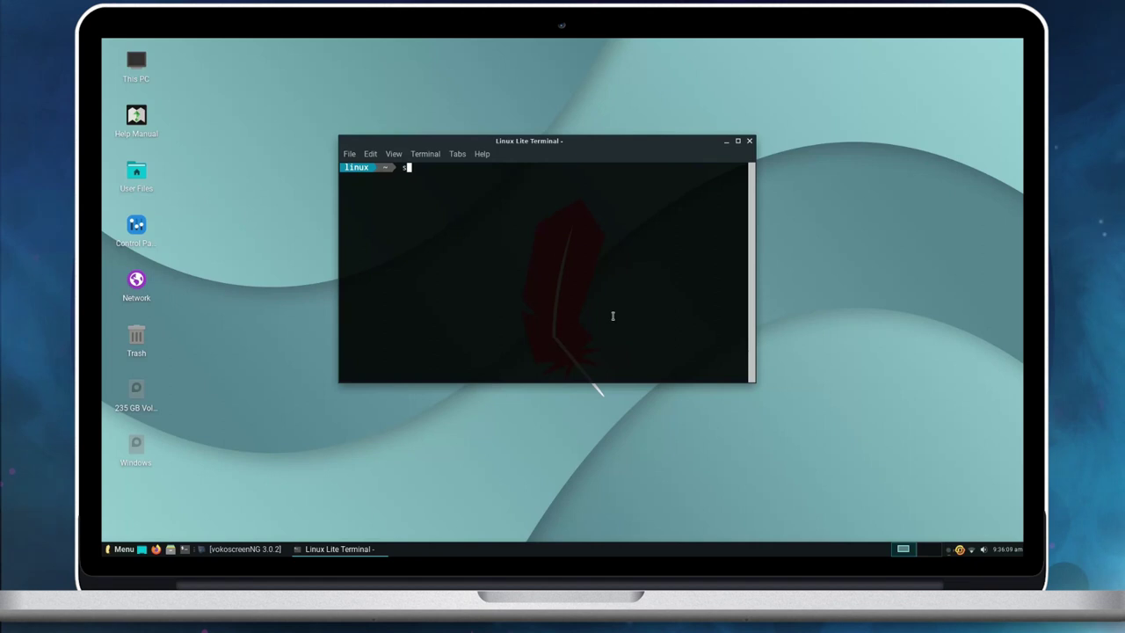
pyautogui.write('sudo apt ins')
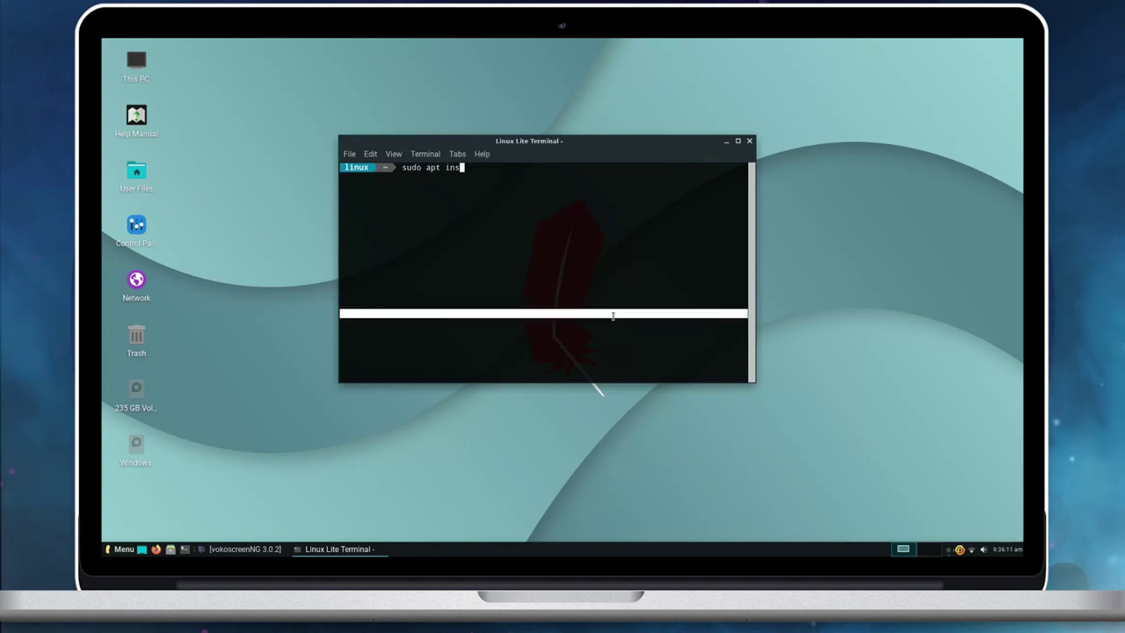
pyautogui.write('tall neofetch')
pyautogui.press('Return')
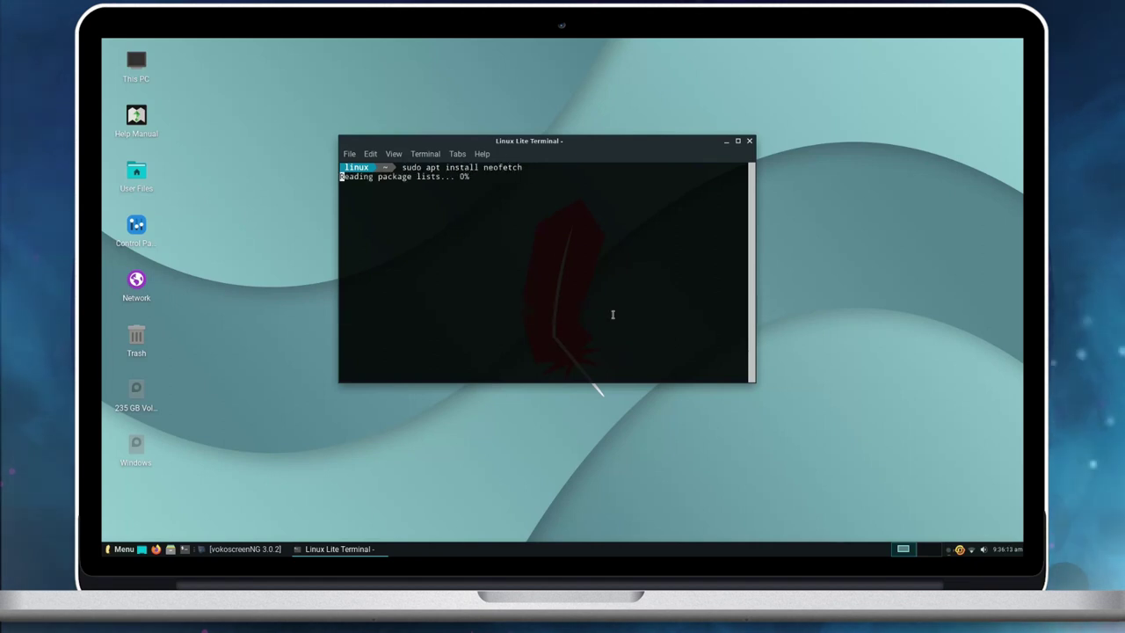
pyautogui.write('y')
pyautogui.press('Return')
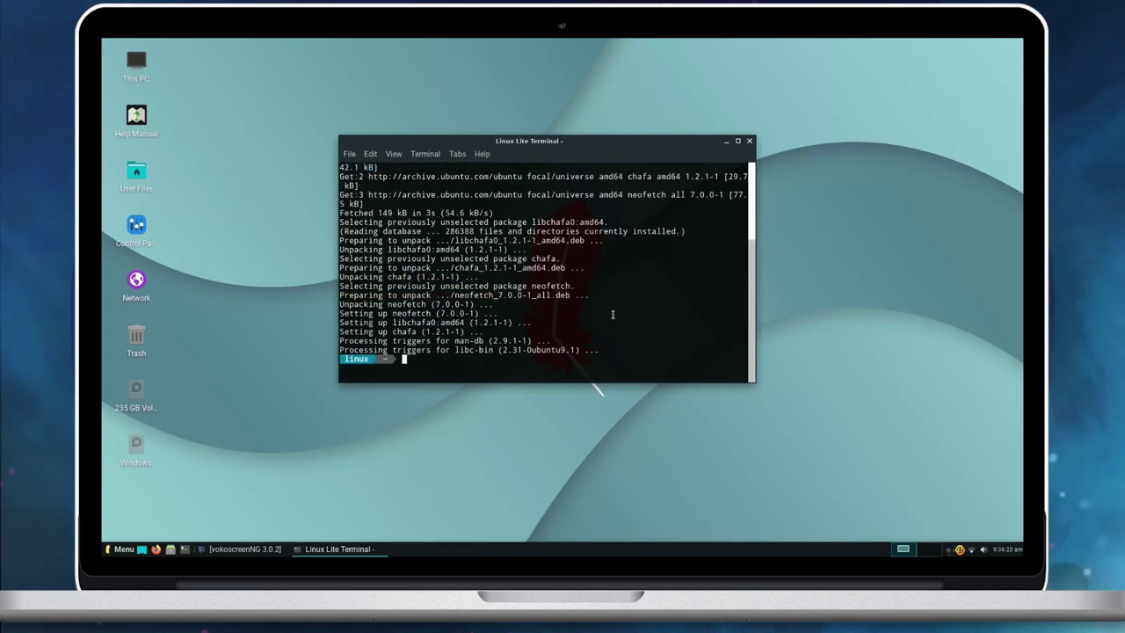
# Step: Run neofetch and extend the terminal window upward to display the complete system information
pyautogui.write('neofetch')
pyautogui.press('Return')
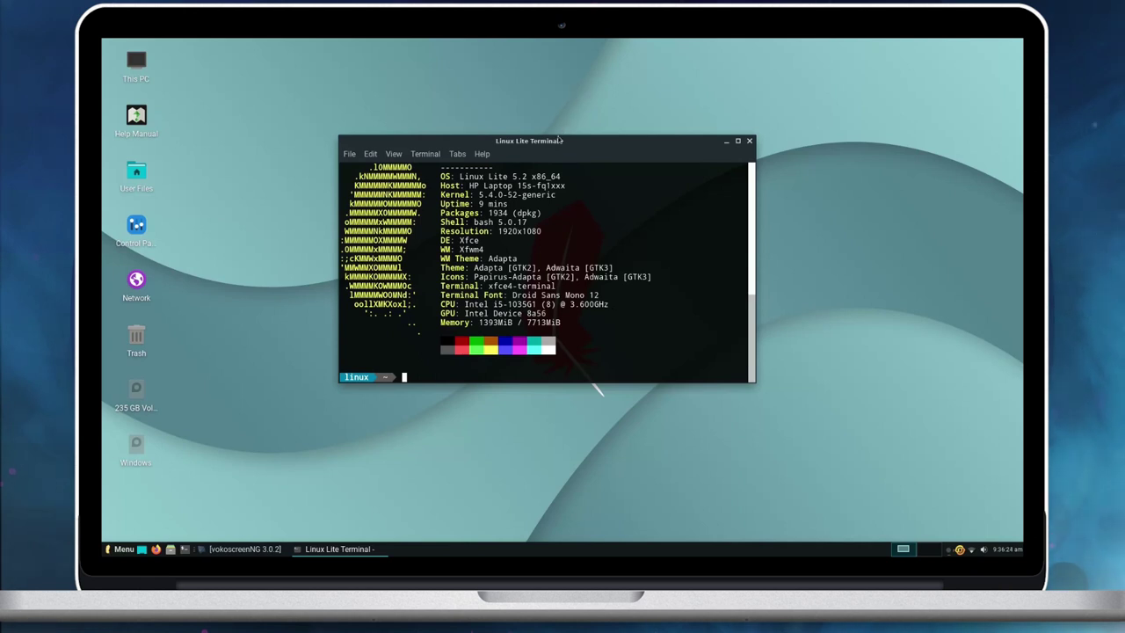
pyautogui.moveTo(557, 140); pyautogui.dragTo(561, 71)
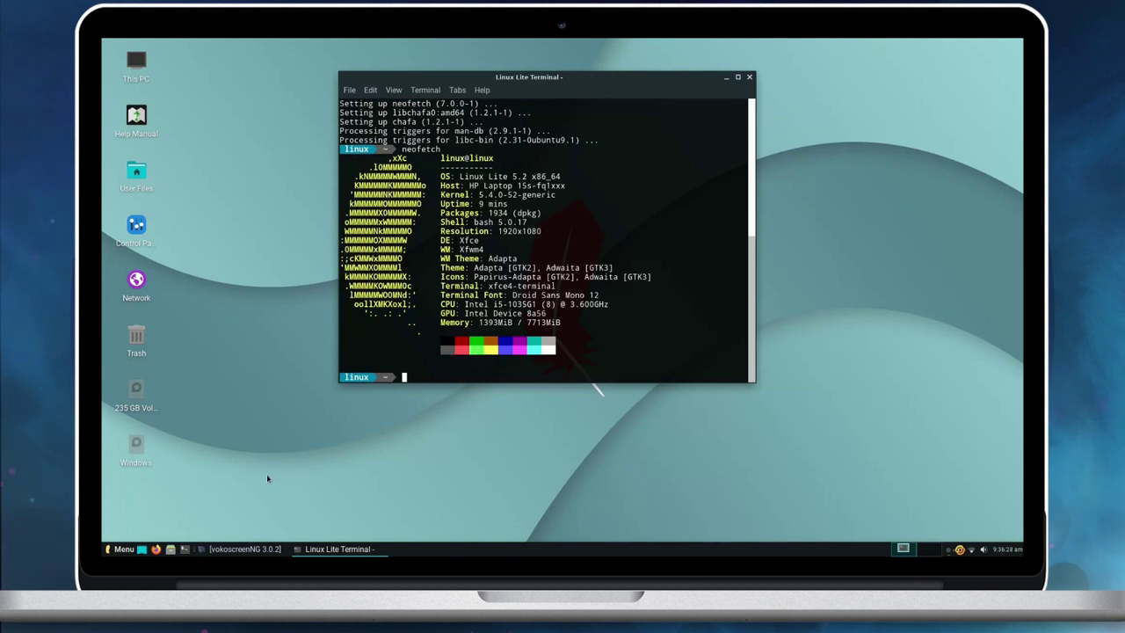
# Step: Open the file manager and a non-maximized Firefox window alongside the terminal, and cycle through the open windows
pyautogui.click(170, 549)
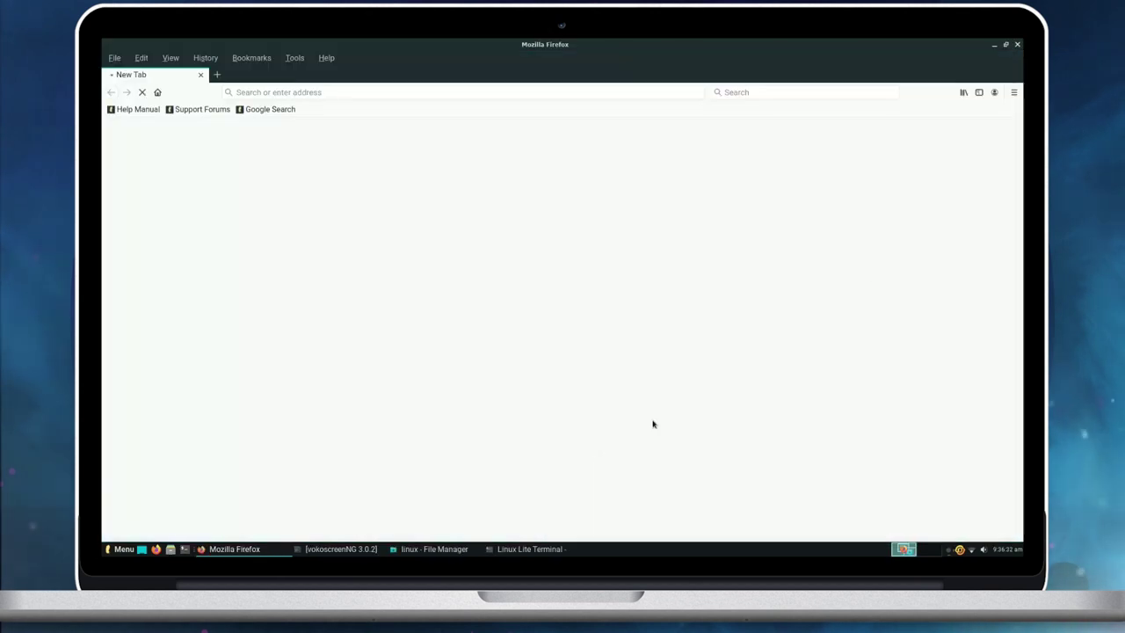
pyautogui.click(1006, 46)
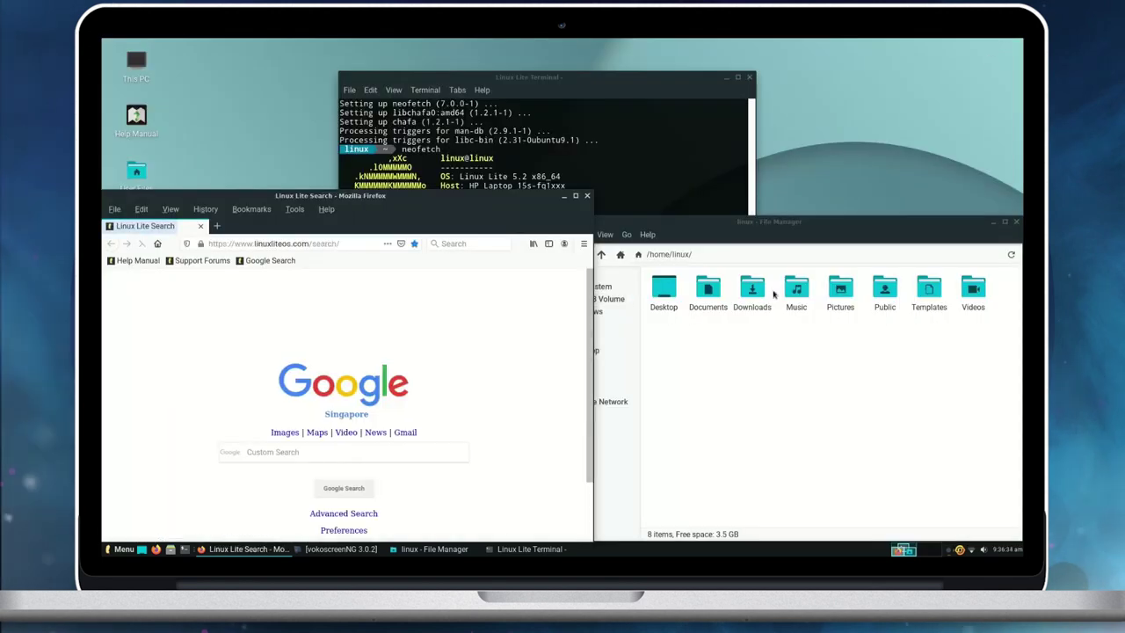
pyautogui.hotkey('alt', 'Tab')
pyautogui.hotkey('alt', 'Tab')
pyautogui.hotkey('alt', 'Tab')
pyautogui.hotkey('alt', 'Tab')
pyautogui.hotkey('alt', 'Tab')
pyautogui.hotkey('alt', 'Tab')
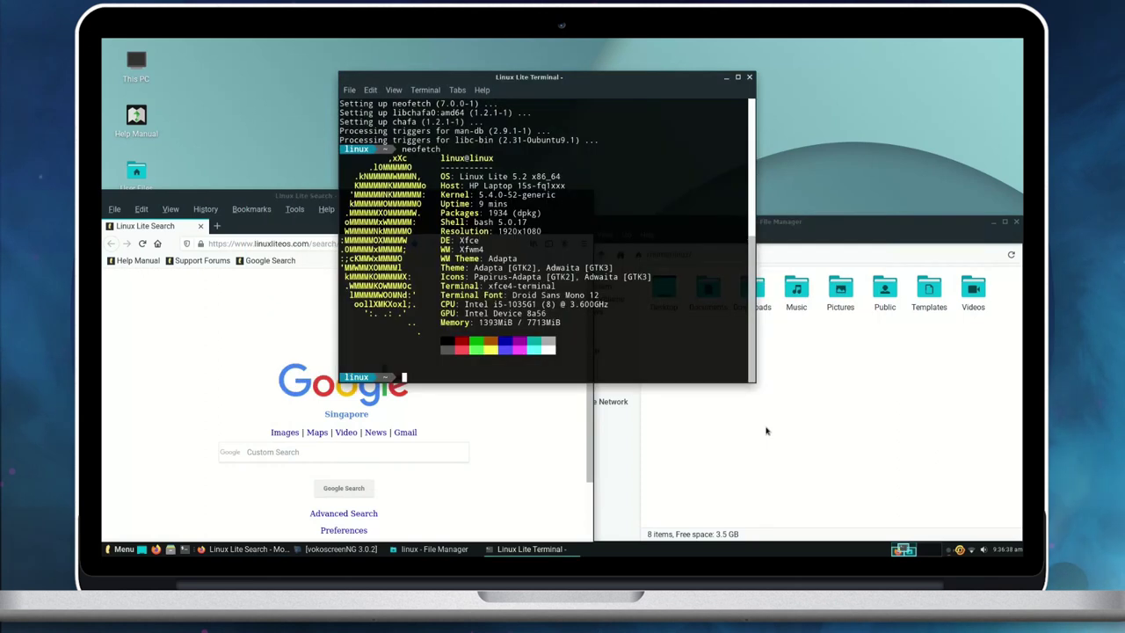
# Step: Close the terminal and file manager windows, and maximize the Firefox window
pyautogui.click(749, 77)
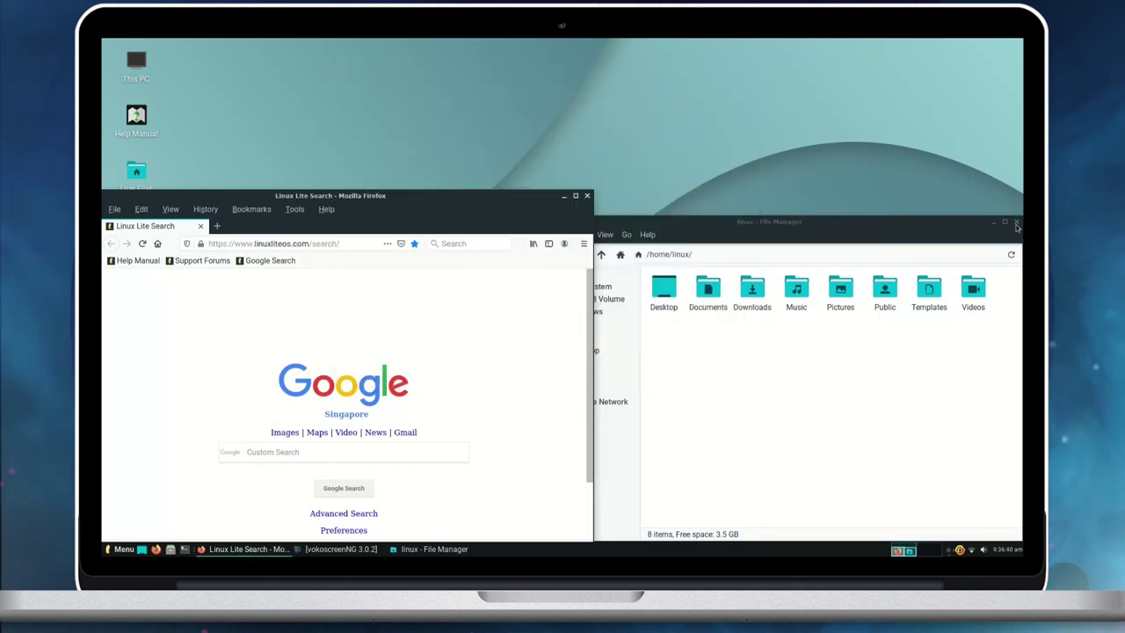
pyautogui.click(1016, 222)
pyautogui.moveTo(501, 218); pyautogui.dragTo(664, 38)
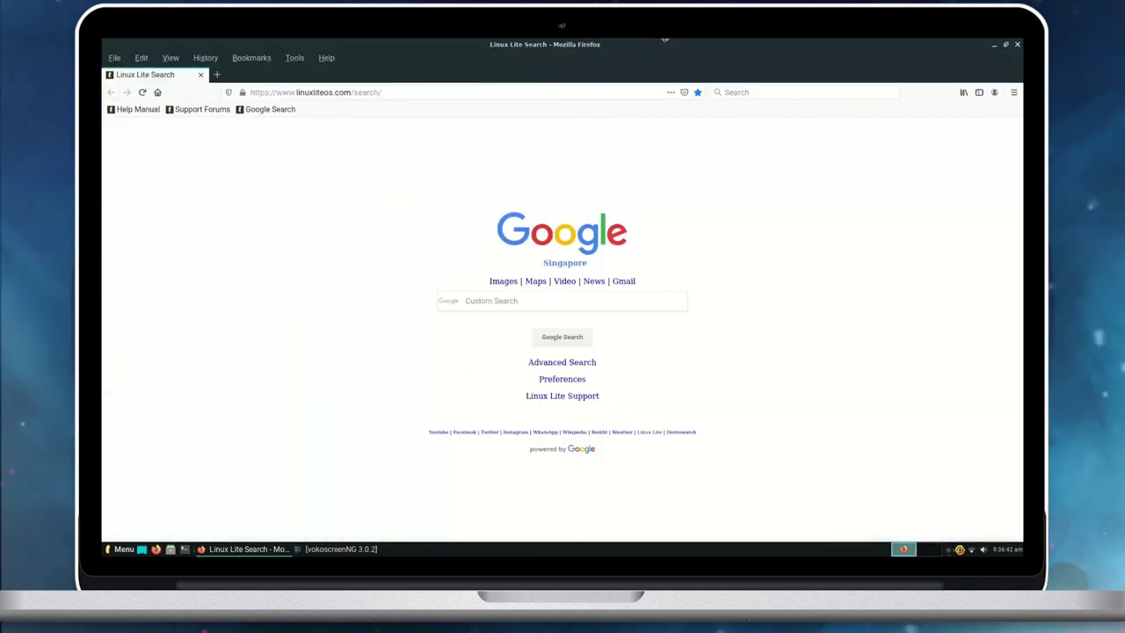
pyautogui.doubleClick(665, 39)
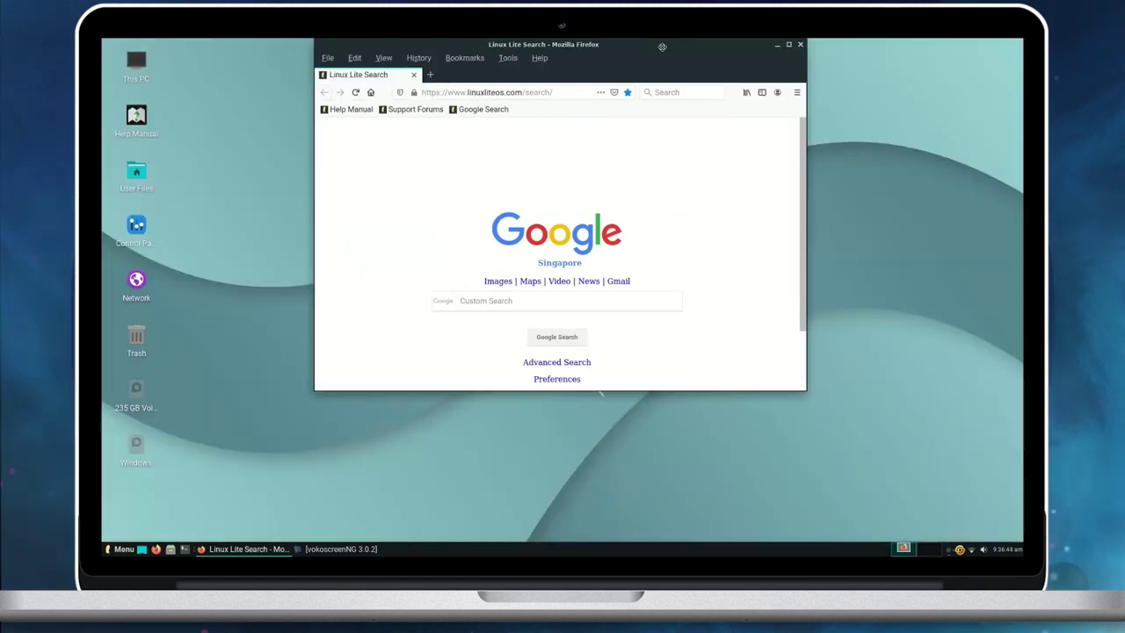
pyautogui.doubleClick(666, 41)
# Step: View the About Firefox information to check the browser version, and close its window
pyautogui.click(1014, 91)
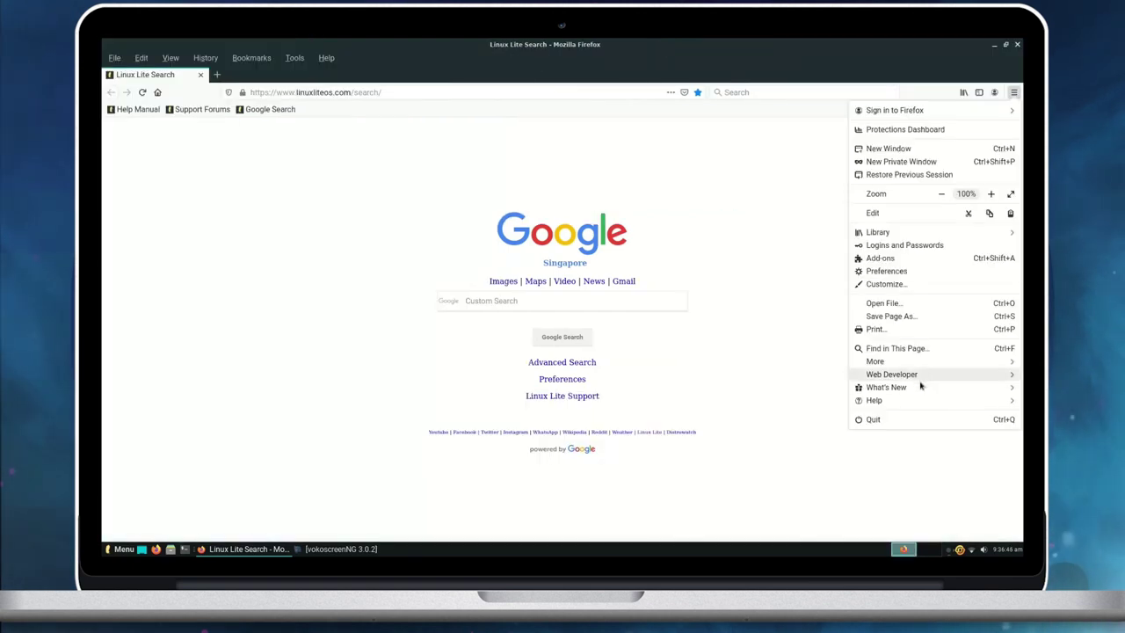
pyautogui.click(909, 399)
pyautogui.click(890, 233)
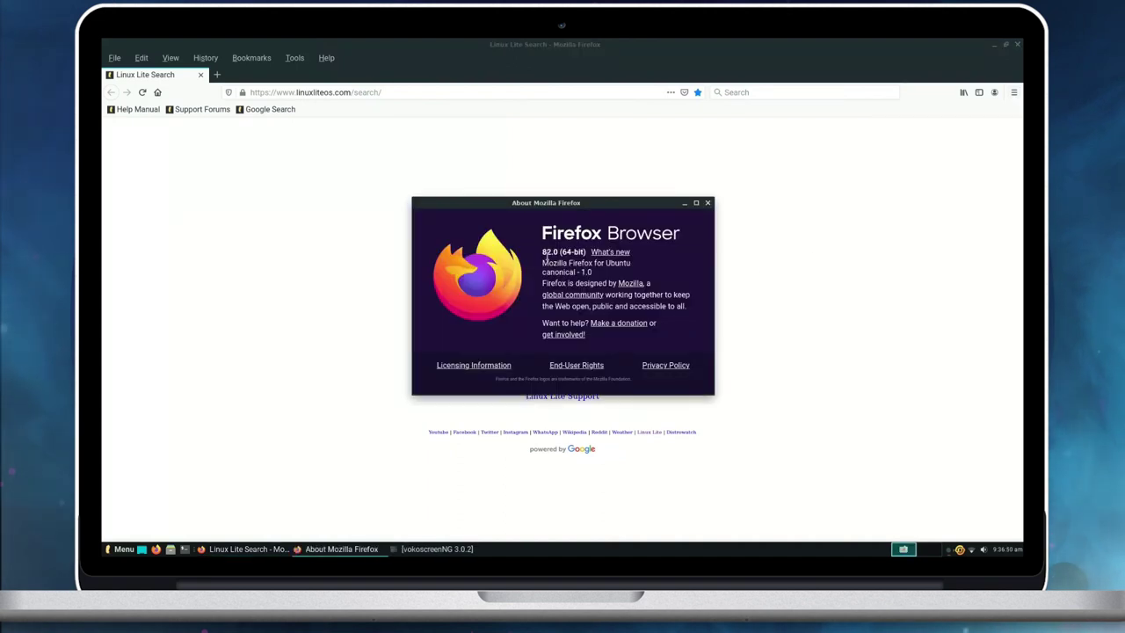
pyautogui.click(707, 203)
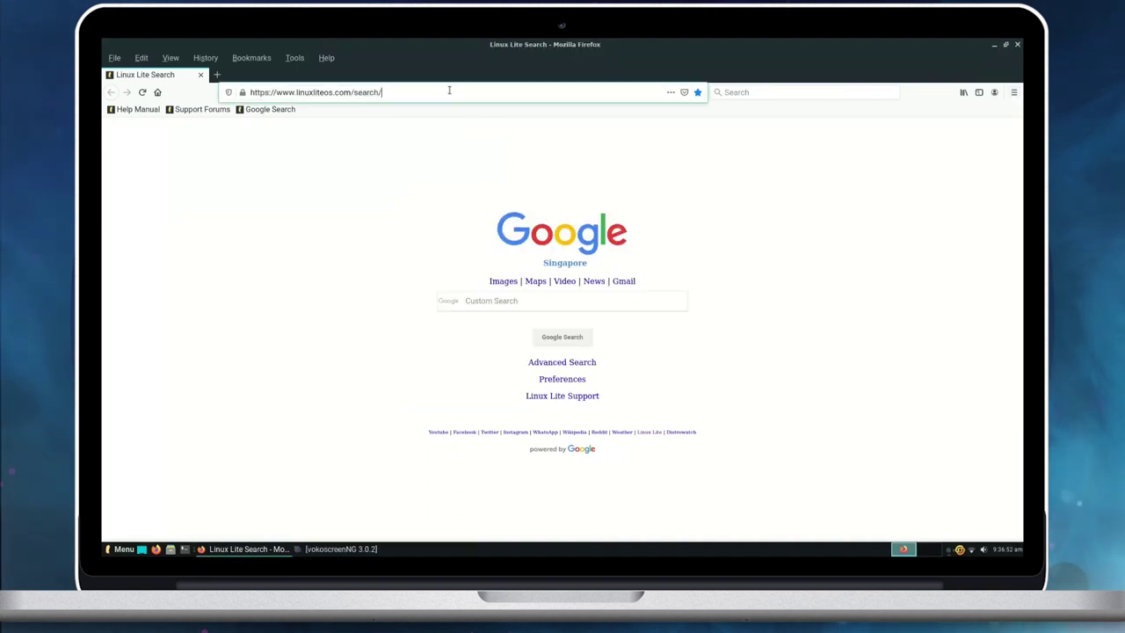
# Step: Go to the website opensourcefeed.org in the current browser tab
pyautogui.click(449, 90)
pyautogui.write('opensourc')
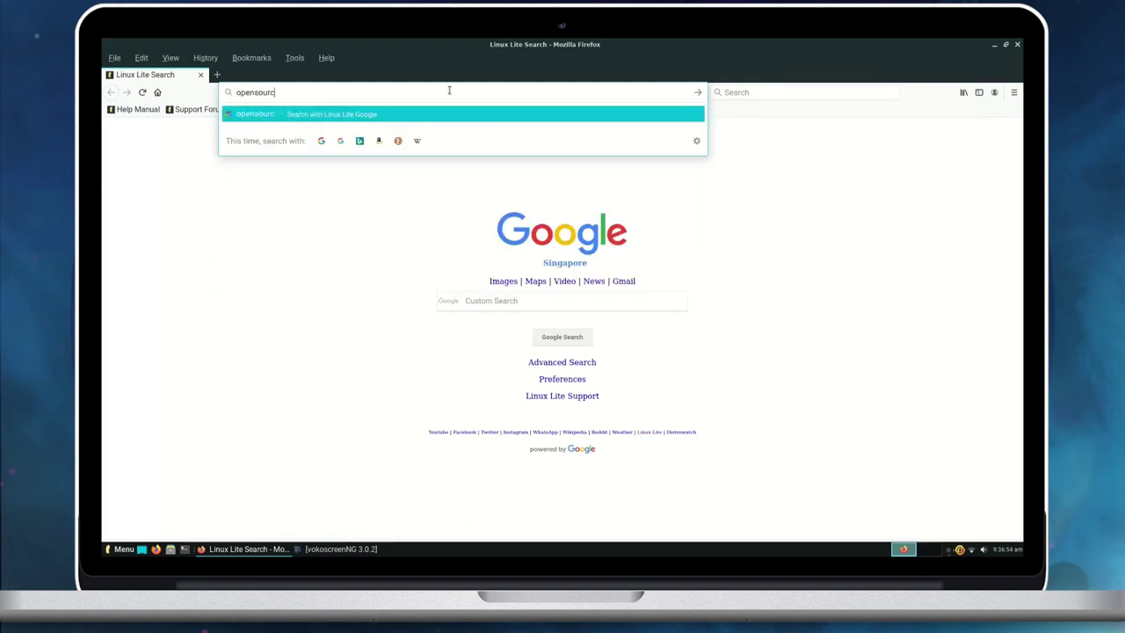
pyautogui.write('efeed.org')
pyautogui.press('Return')
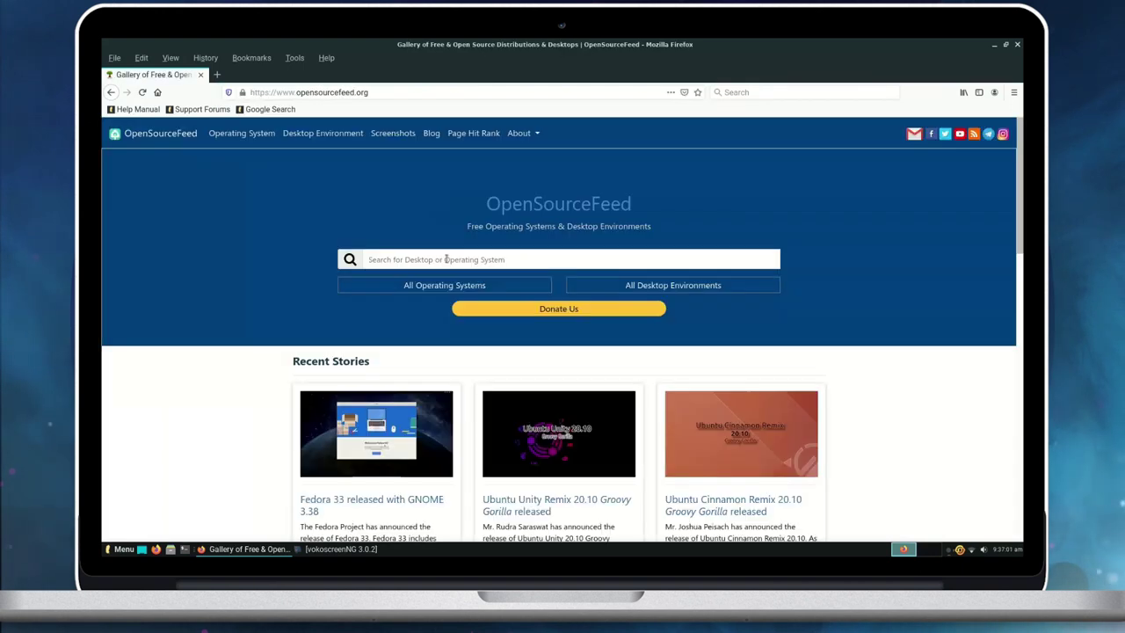
# Step: Search OpenSourceFeed for "linux lite", open the Linux Lite distribution page, and look through its description
pyautogui.write('linux lite')
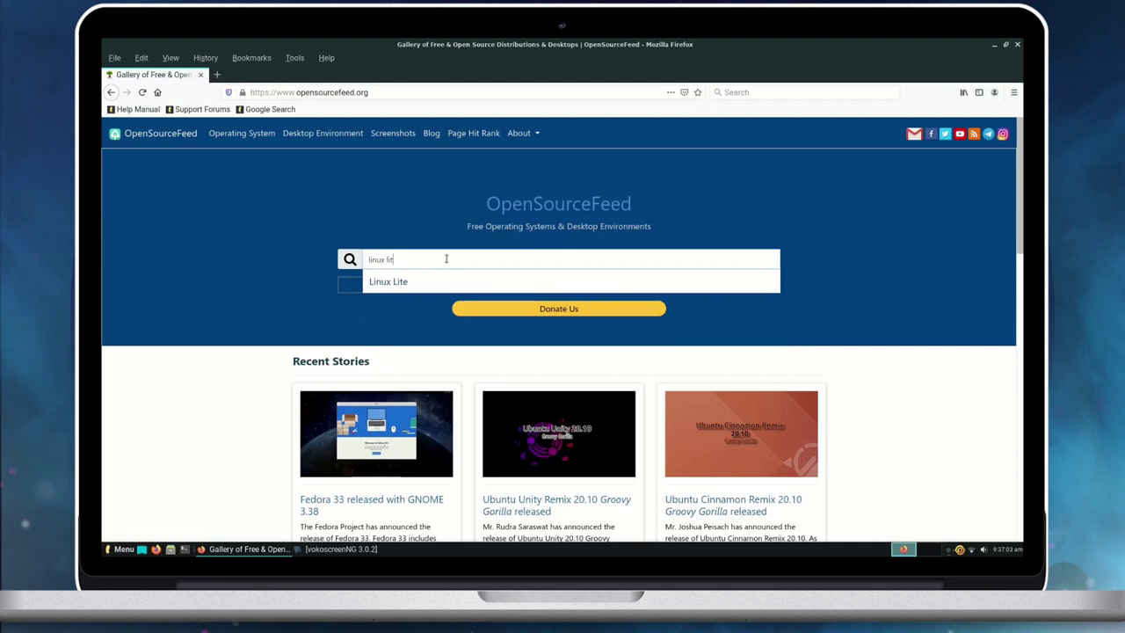
pyautogui.click(452, 282)
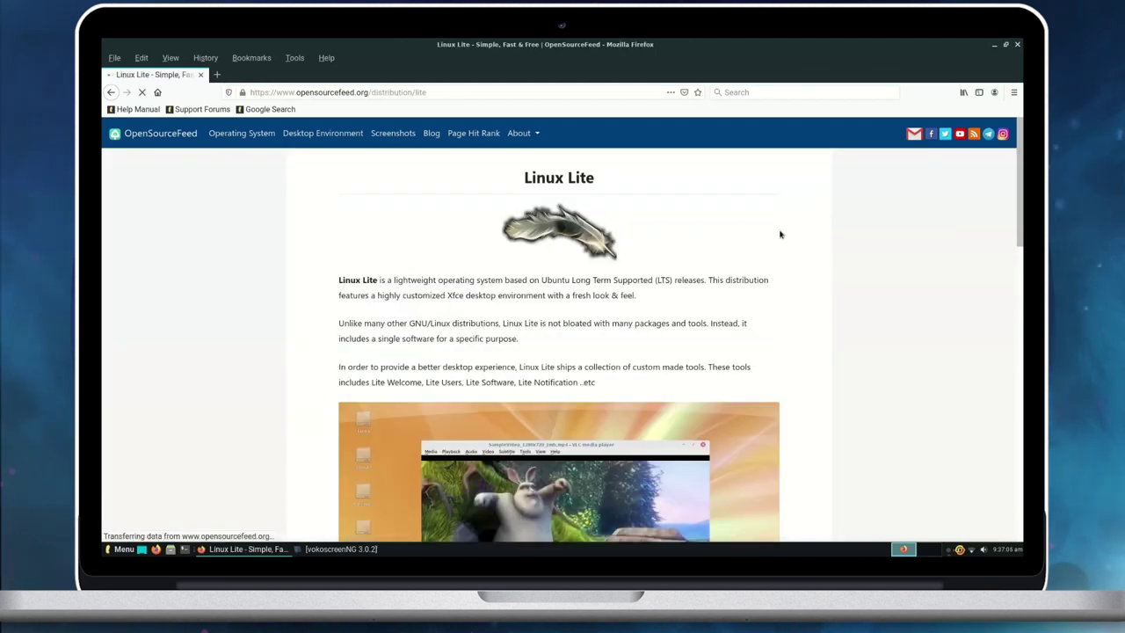
pyautogui.scroll(-5, 714, 334)
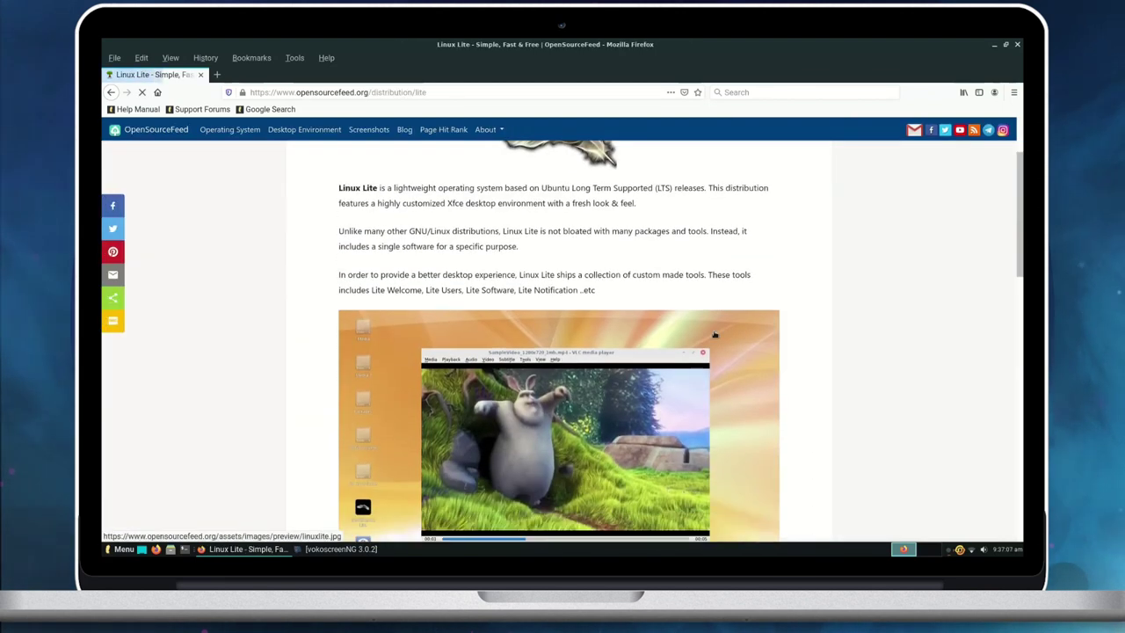
# Step: Return to the start of the Linux Lite distribution page and close the Firefox window
pyautogui.scroll(5, 714, 334)
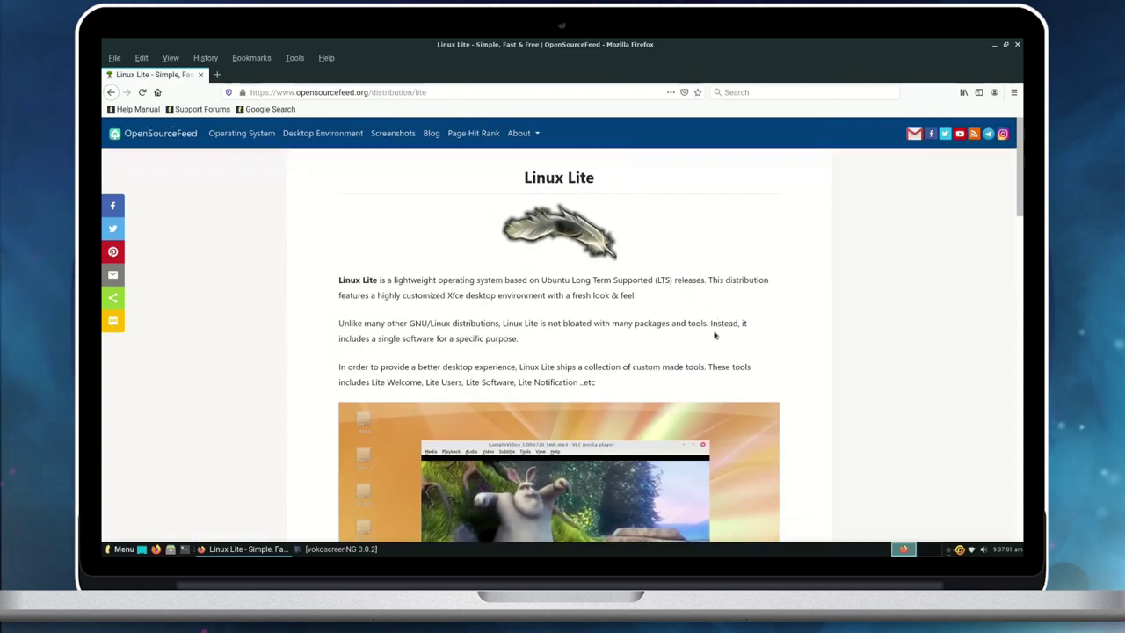
pyautogui.click(1017, 44)
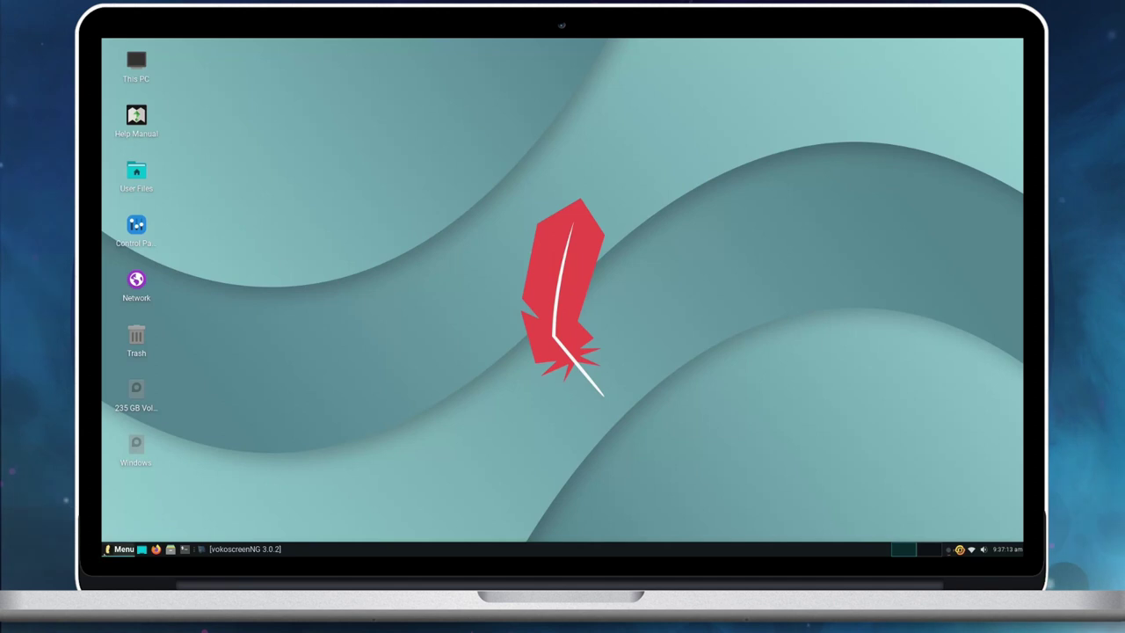
# Step: Search the applications for "media", launch VLC media player, and accept its privacy policy with metadata network access allowed
pyautogui.press('super')
pyautogui.write('vidoe')
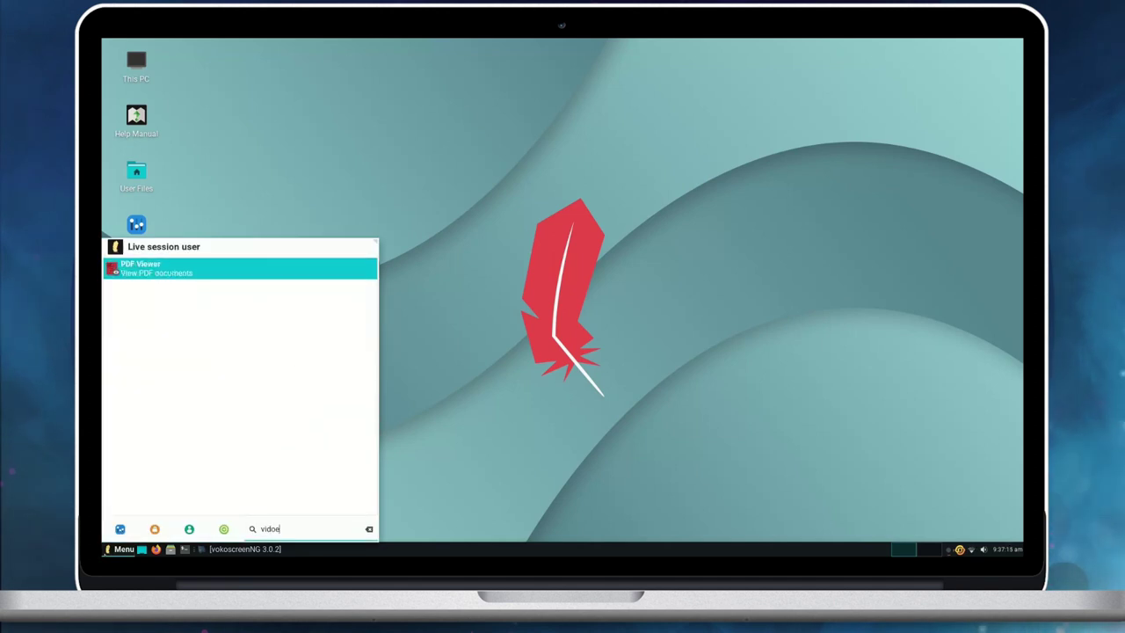
pyautogui.press('BackSpace')
pyautogui.press('BackSpace')
pyautogui.press('BackSpace')
pyautogui.press('BackSpace')
pyautogui.press('BackSpace')
pyautogui.write('media')
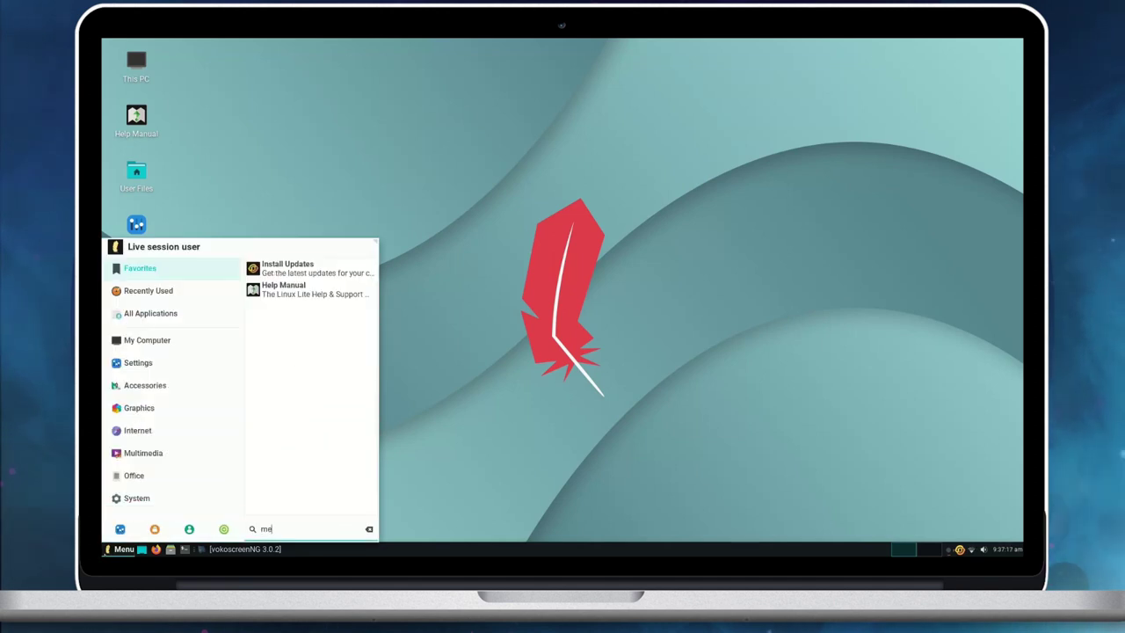
pyautogui.press('Return')
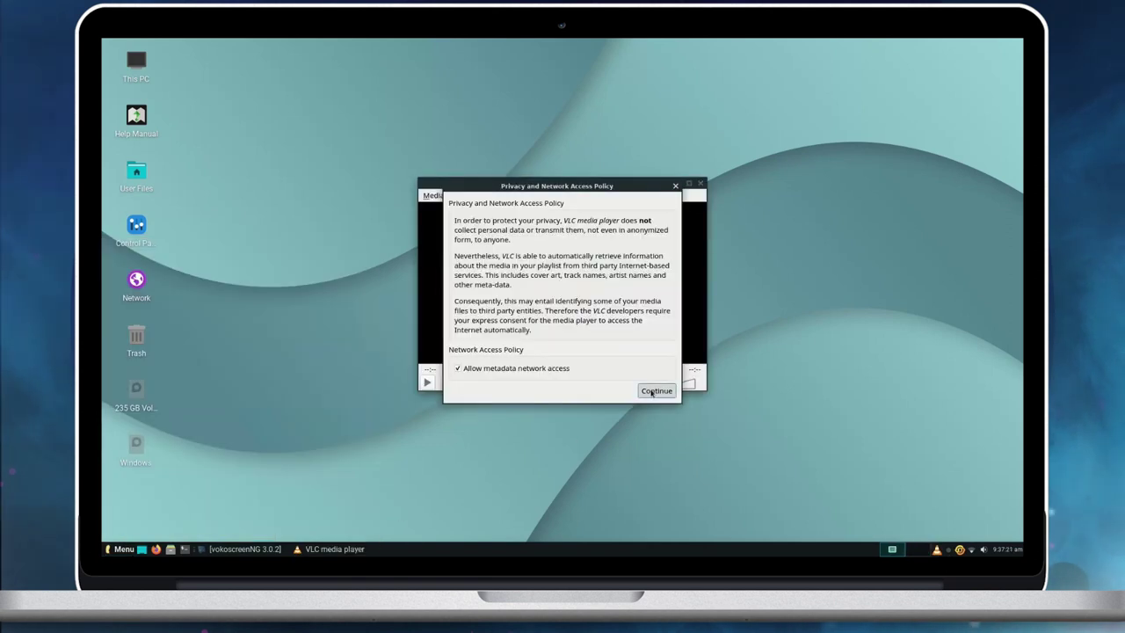
pyautogui.click(655, 391)
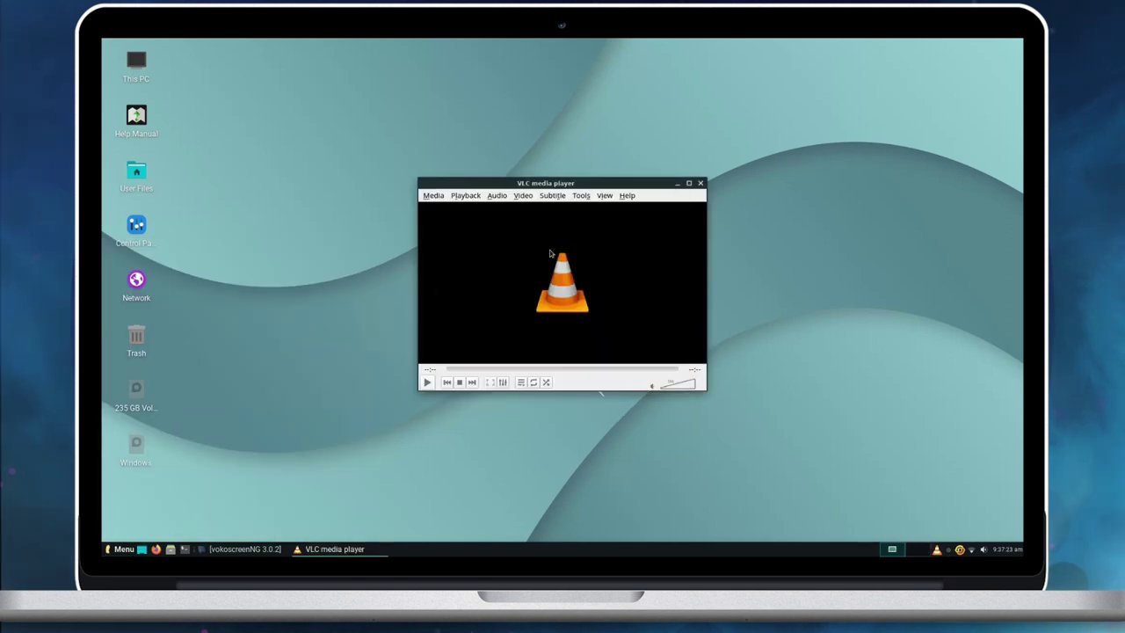
# Step: Open the video framed.mp4 from the home folder in VLC, then shrink the player window and move it near the desktop's centre
pyautogui.hotkey('ctrl', 'o')
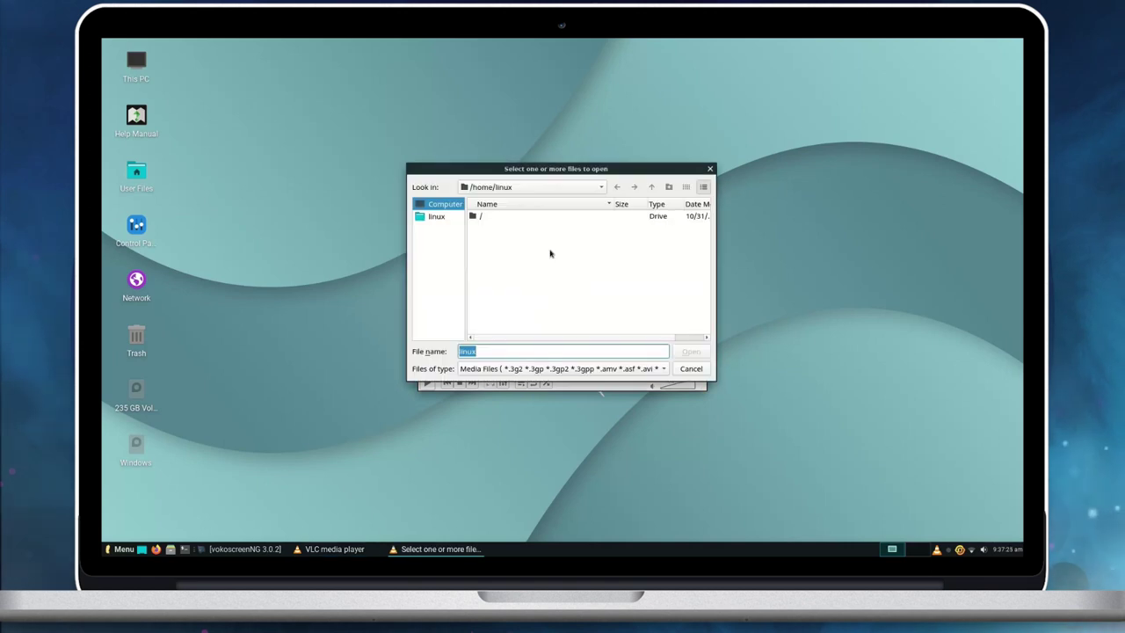
pyautogui.click(437, 217)
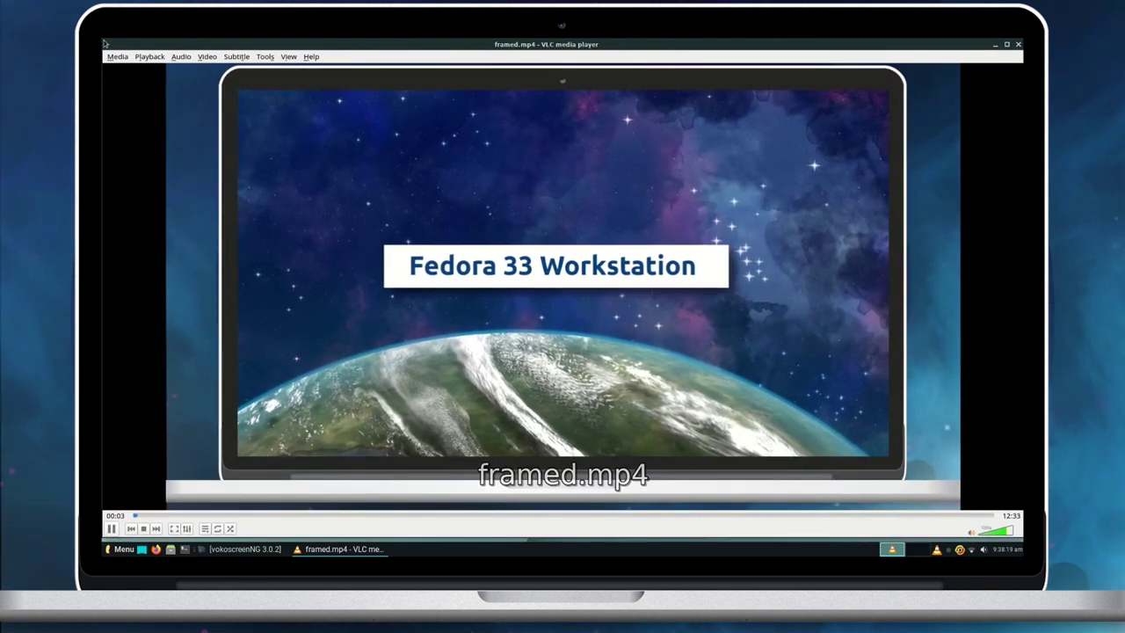
pyautogui.hotkey('alt', 'F10')
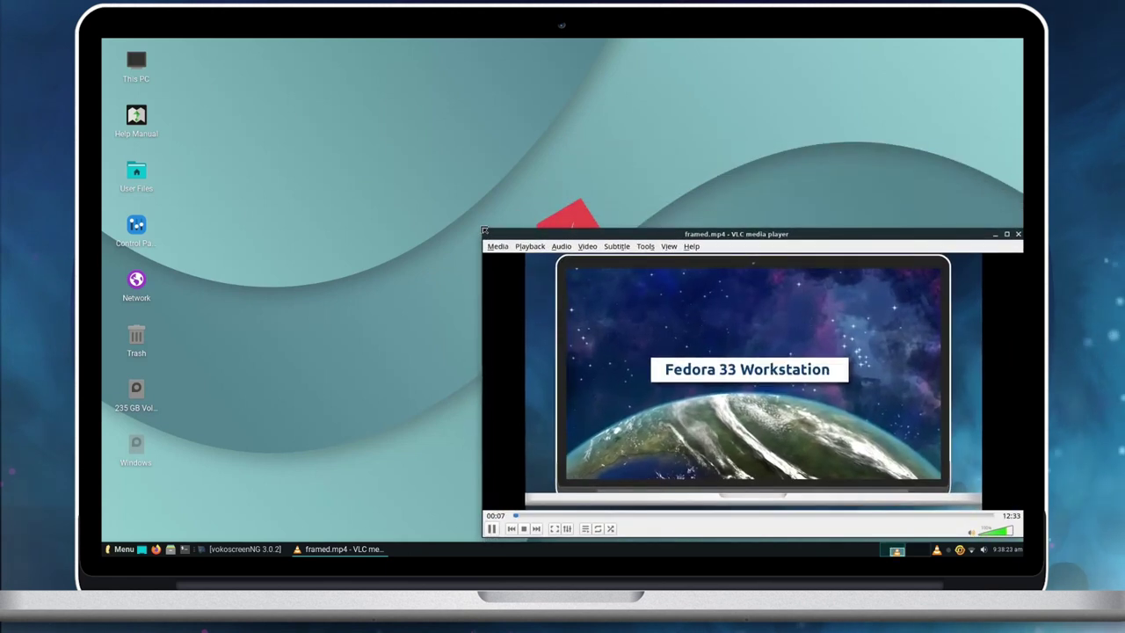
pyautogui.moveTo(620, 246); pyautogui.dragTo(418, 133)
# Step: Skip ahead in the playing video to about 03:47 and on to about 06:31
pyautogui.click(459, 423)
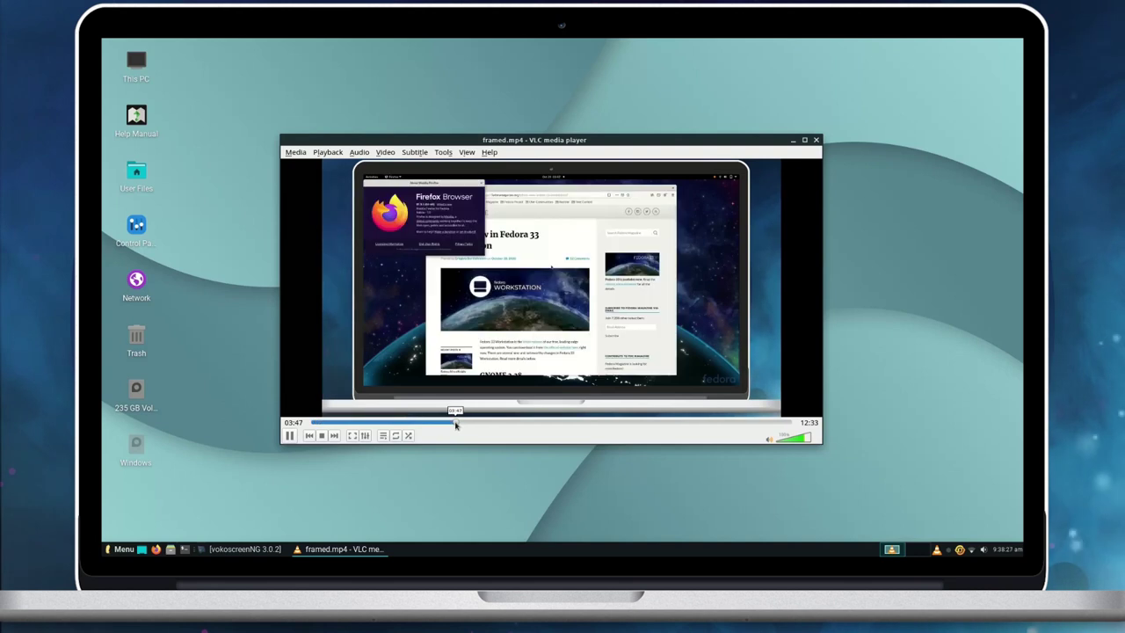
pyautogui.click(486, 423)
pyautogui.click(560, 423)
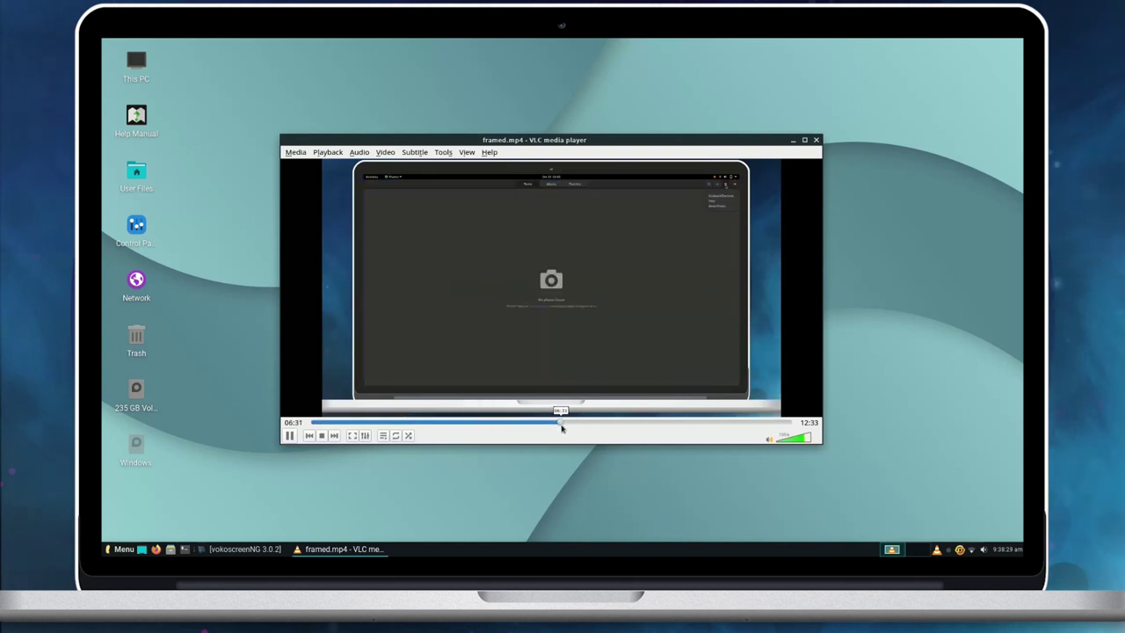
# Step: View VLC's About information to check its version, and close that window and the player
pyautogui.click(491, 153)
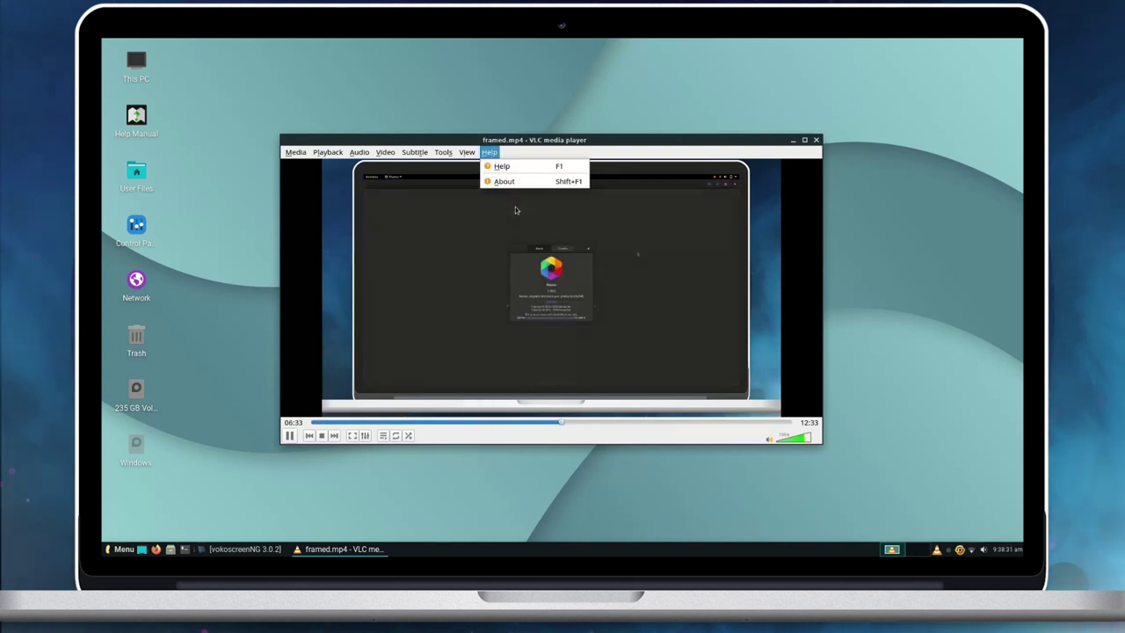
pyautogui.click(524, 185)
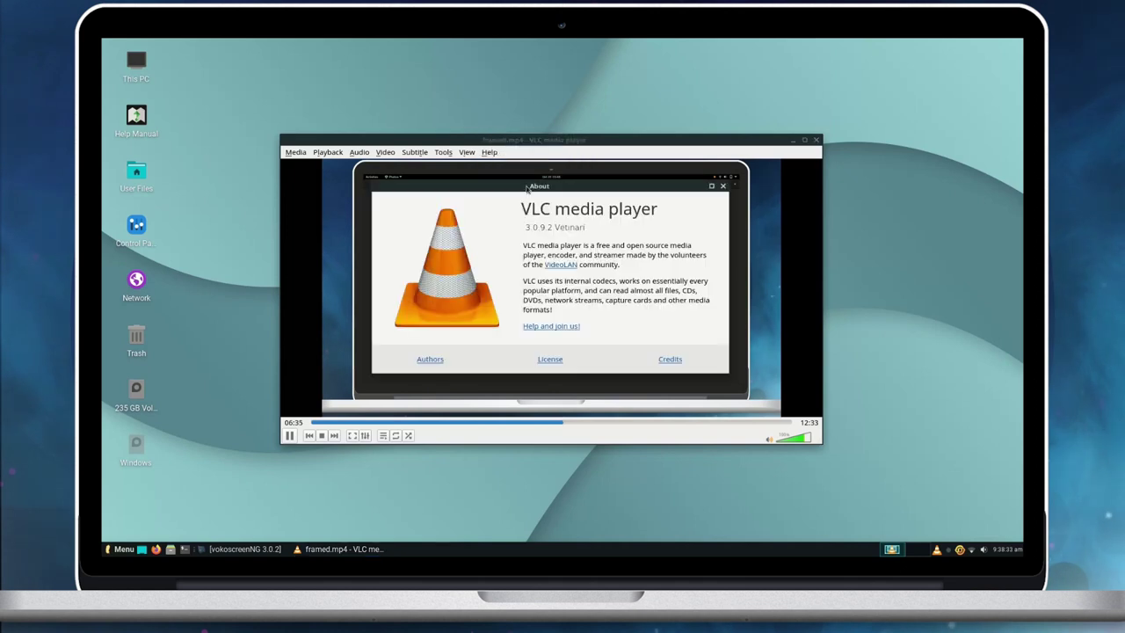
pyautogui.click(724, 188)
pyautogui.click(817, 141)
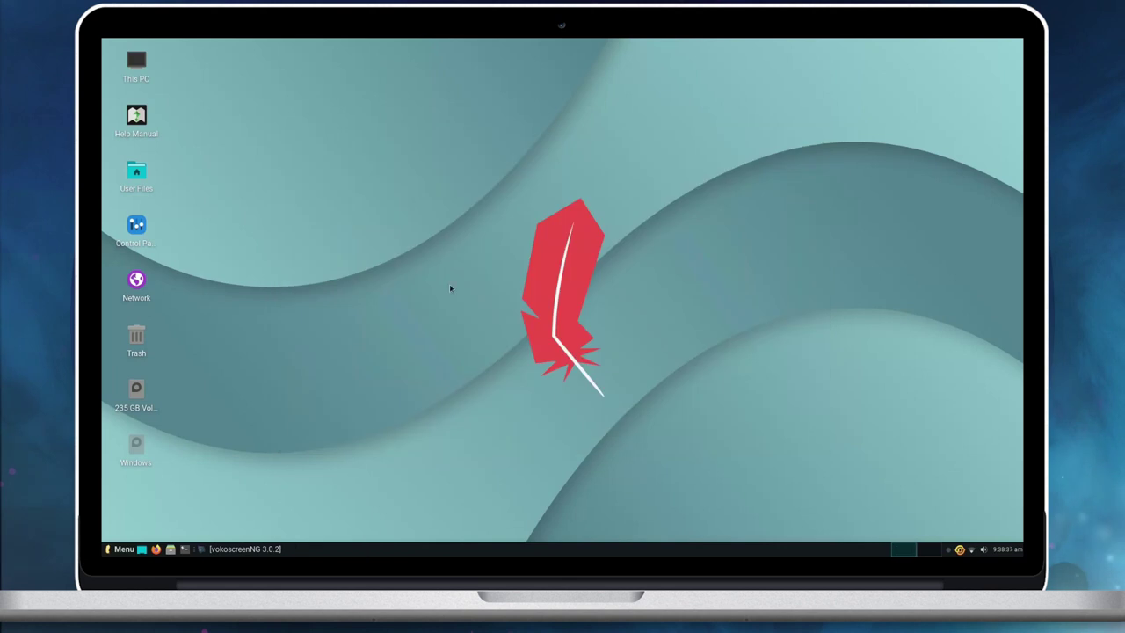
# Step: Launch the Photo Manager from the Graphics applications and dismiss its welcome message
pyautogui.click(124, 549)
pyautogui.moveTo(162, 408)
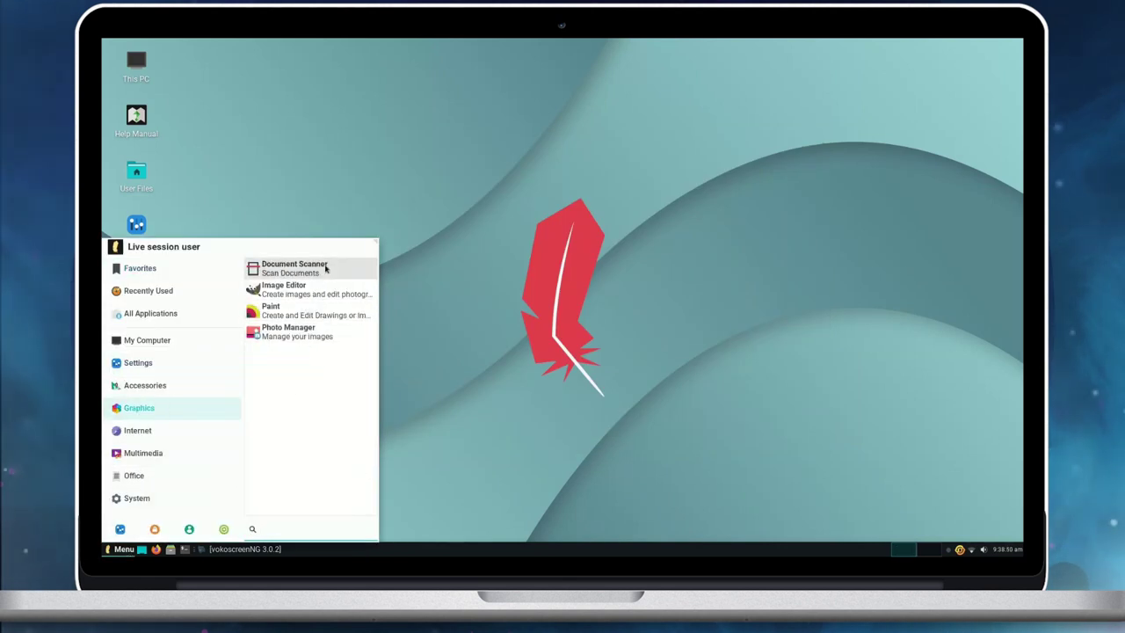
pyautogui.click(299, 336)
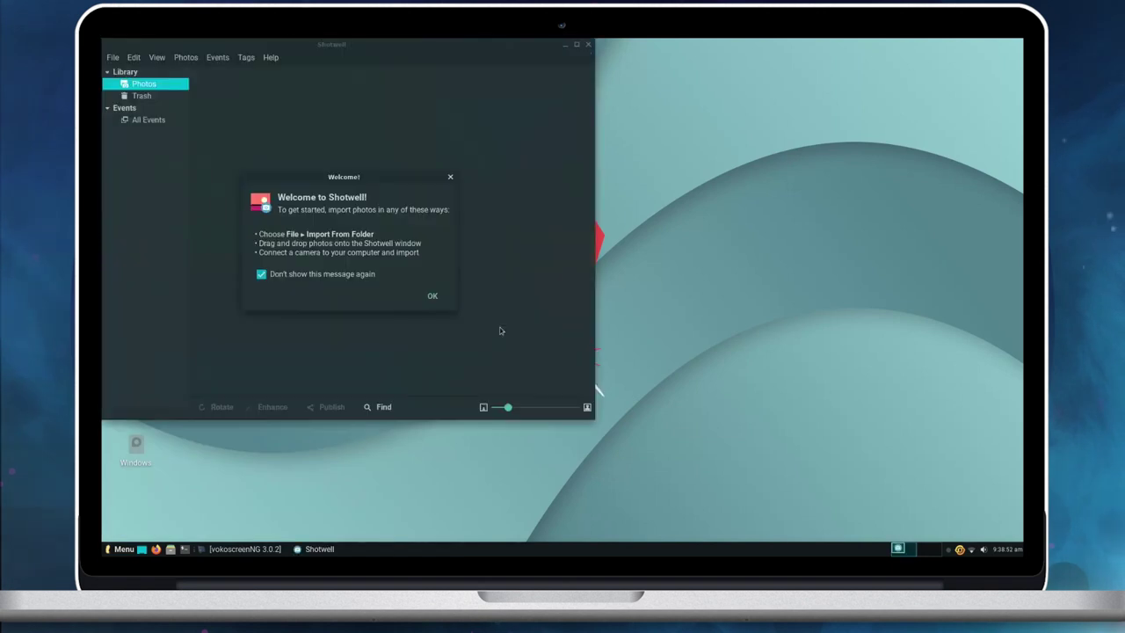
pyautogui.click(430, 297)
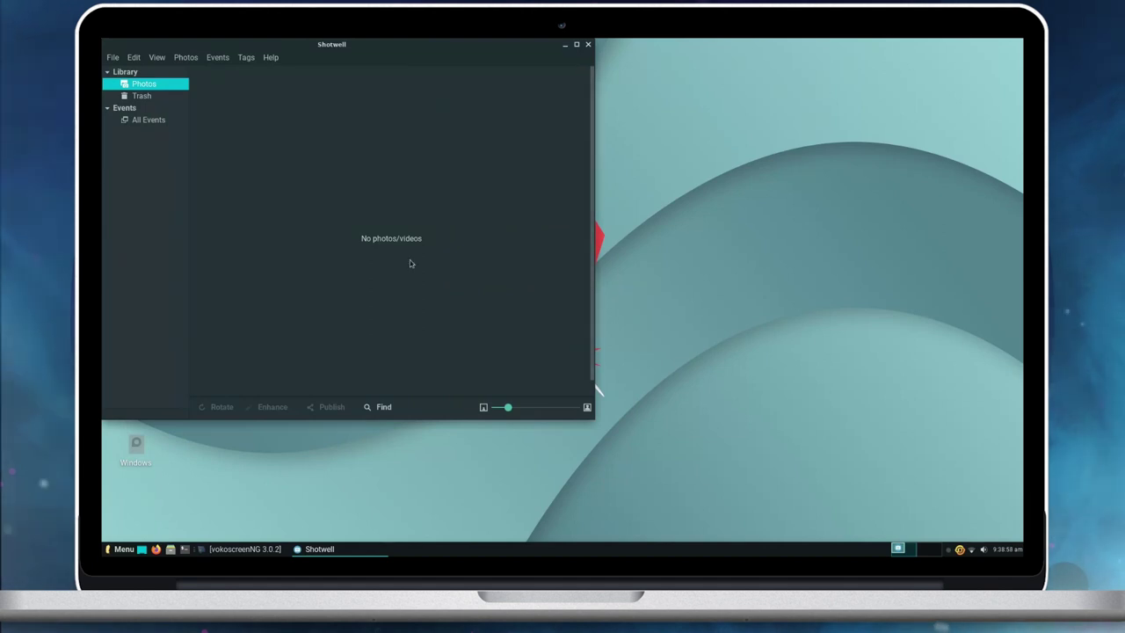
# Step: Import the photos from the folder /usr/share/xfce4/backdrops/ into the library in place, without copying them
pyautogui.click(112, 57)
pyautogui.click(145, 76)
pyautogui.write('/usr/share/xfce4/backdrops/')
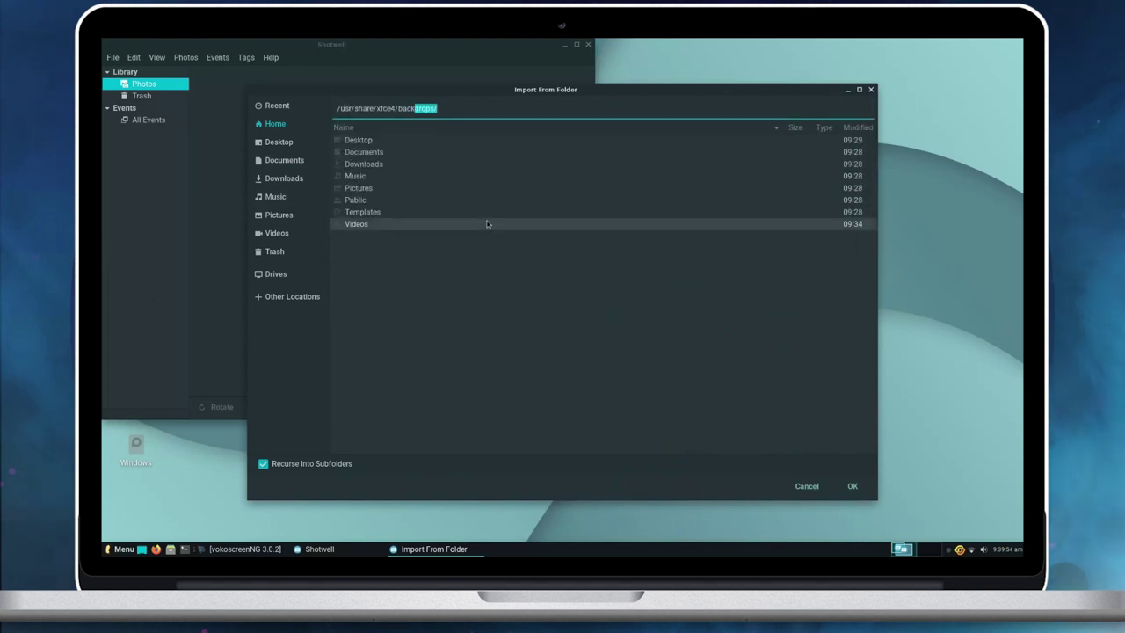
pyautogui.press('Return')
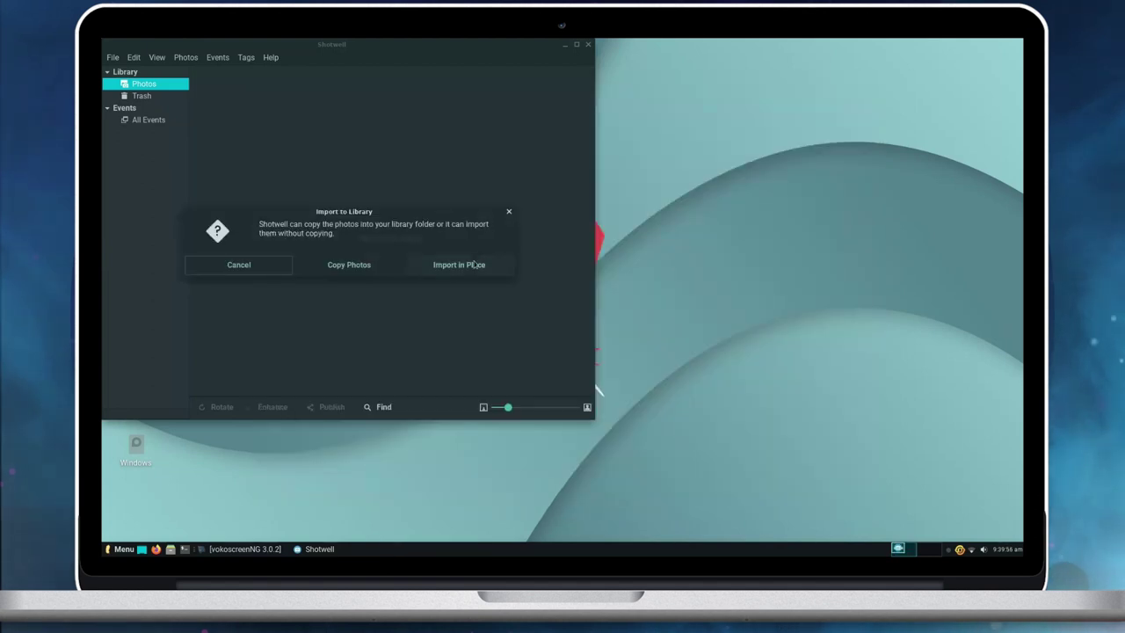
pyautogui.click(474, 264)
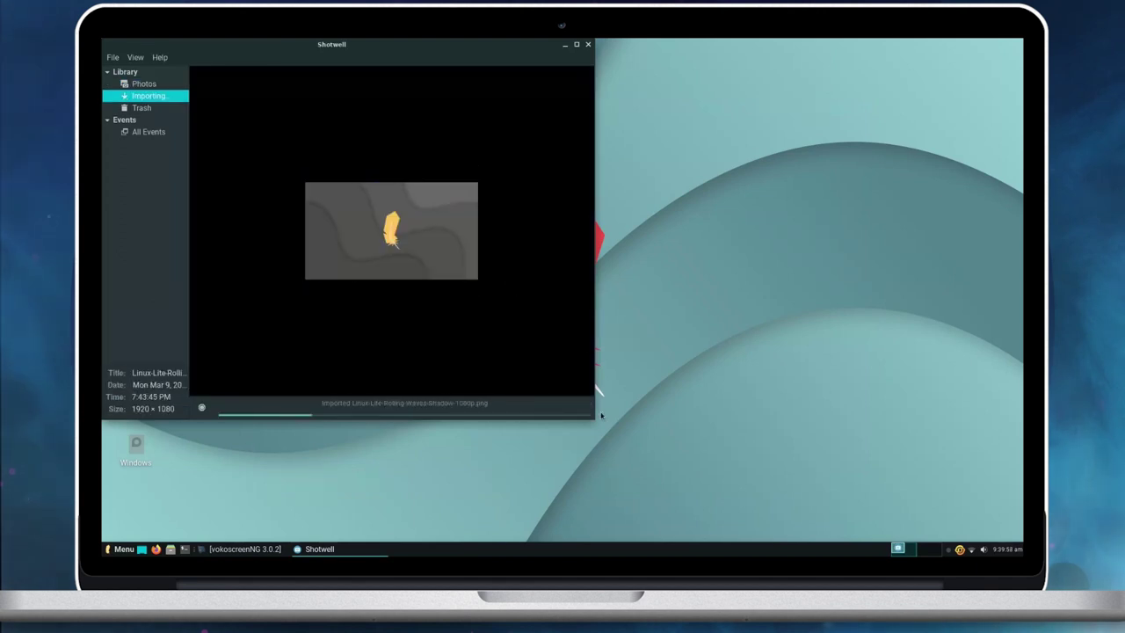
# Step: Enlarge the Shotwell window and move it near the centre of the desktop
pyautogui.moveTo(602, 415); pyautogui.dragTo(842, 475)
pyautogui.click(531, 301)
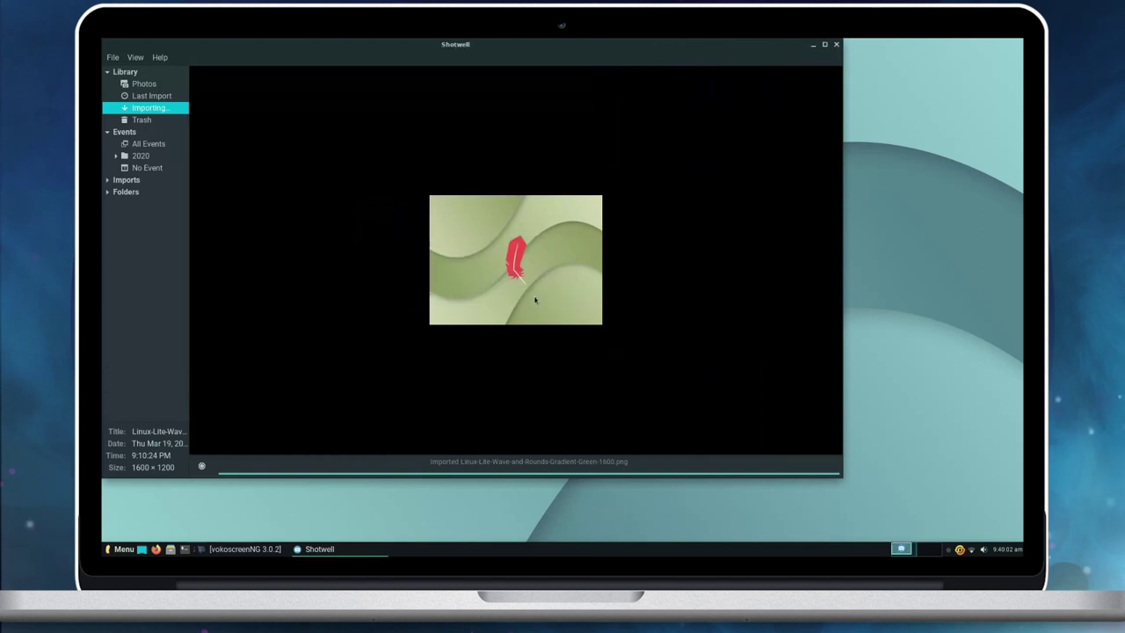
pyautogui.moveTo(493, 46); pyautogui.dragTo(599, 75)
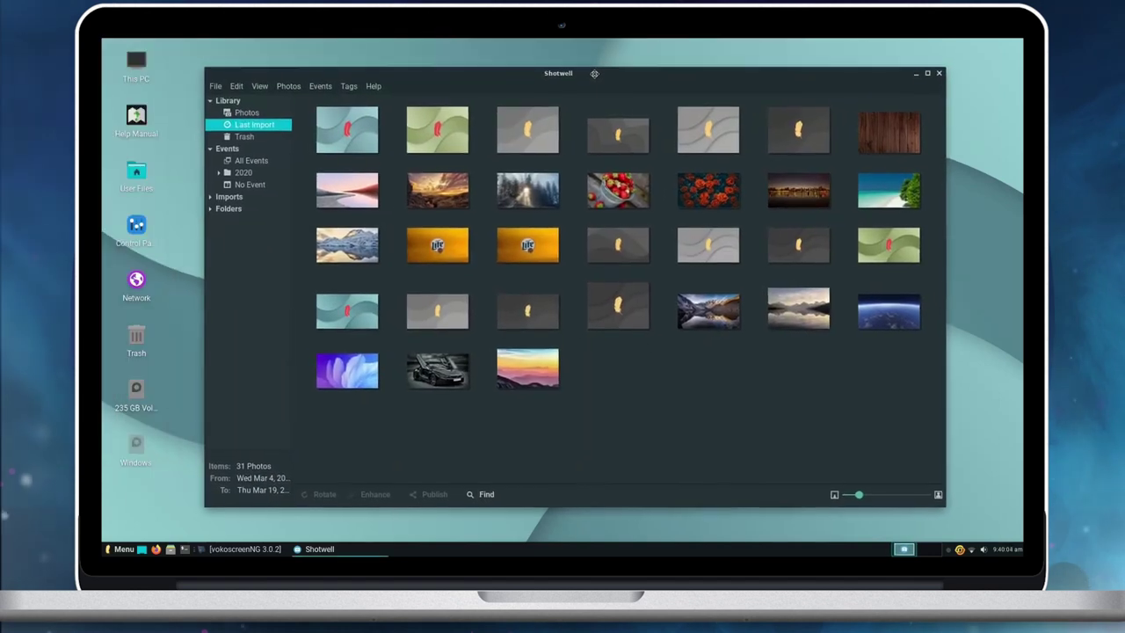
# Step: Enlarge the imported photos' thumbnails, shrink them back, and close Shotwell
pyautogui.scroll(1, 535, 325)
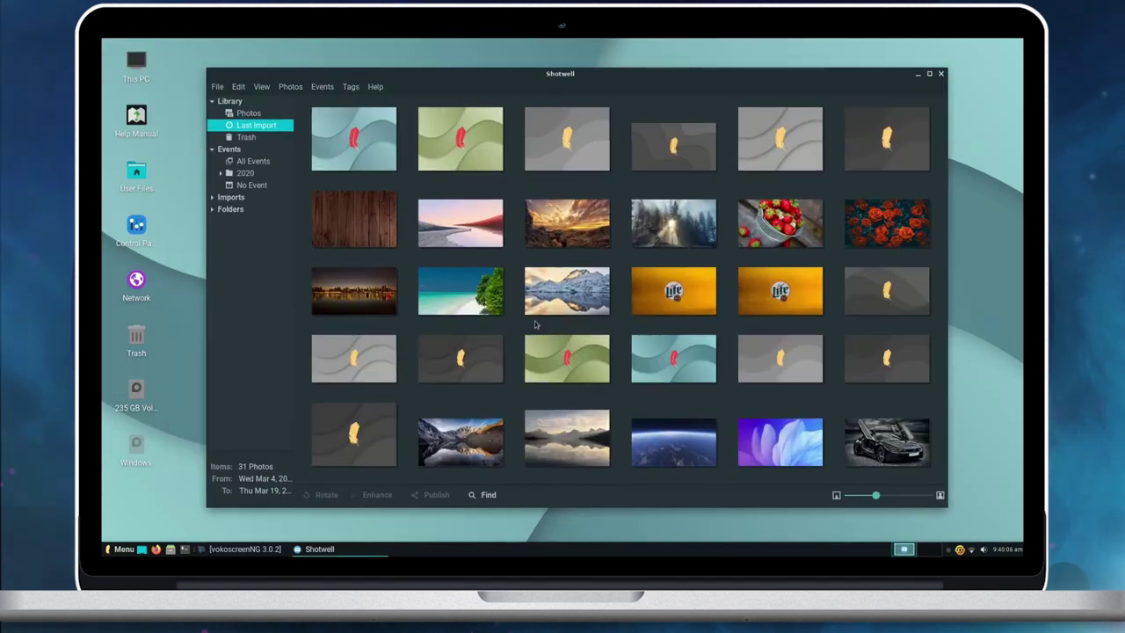
pyautogui.scroll(3, 536, 326)
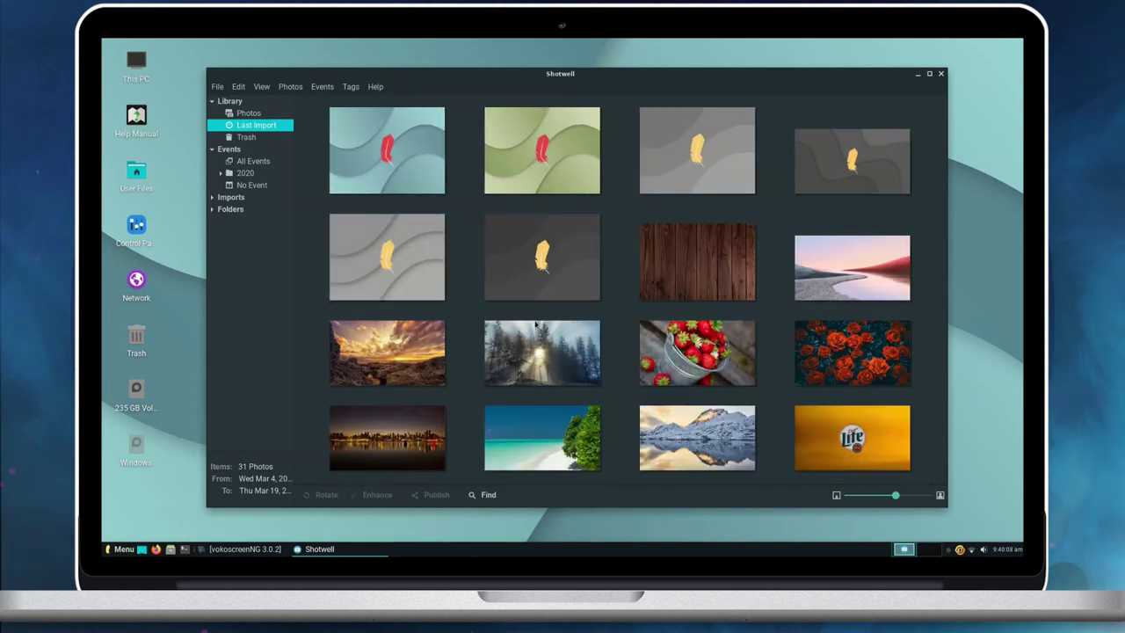
pyautogui.scroll(-4, 535, 323)
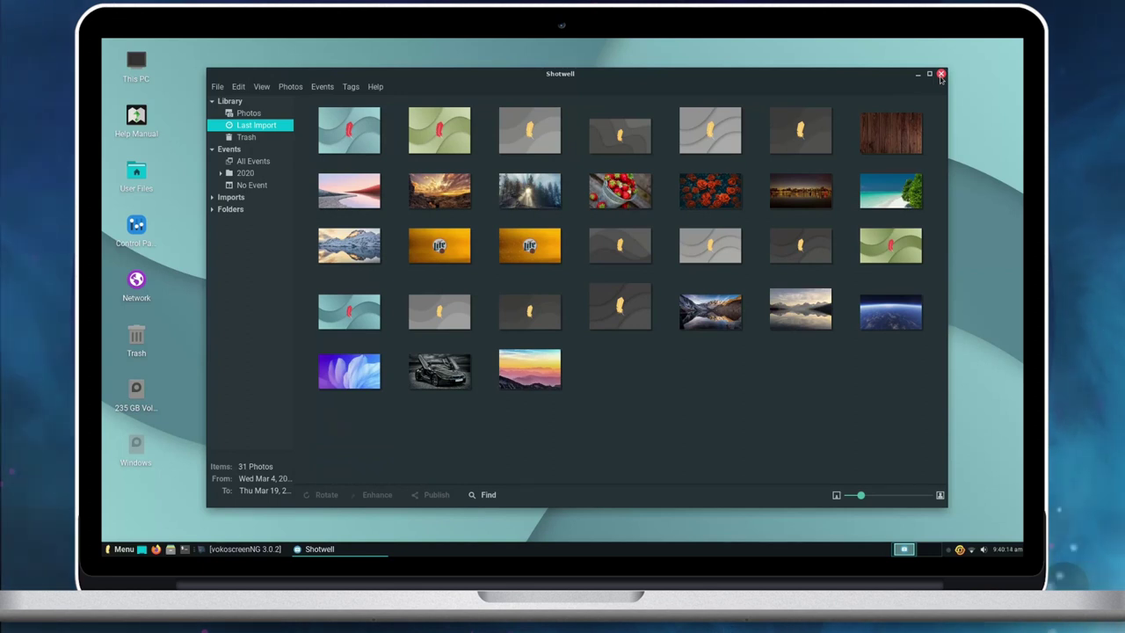
pyautogui.click(941, 74)
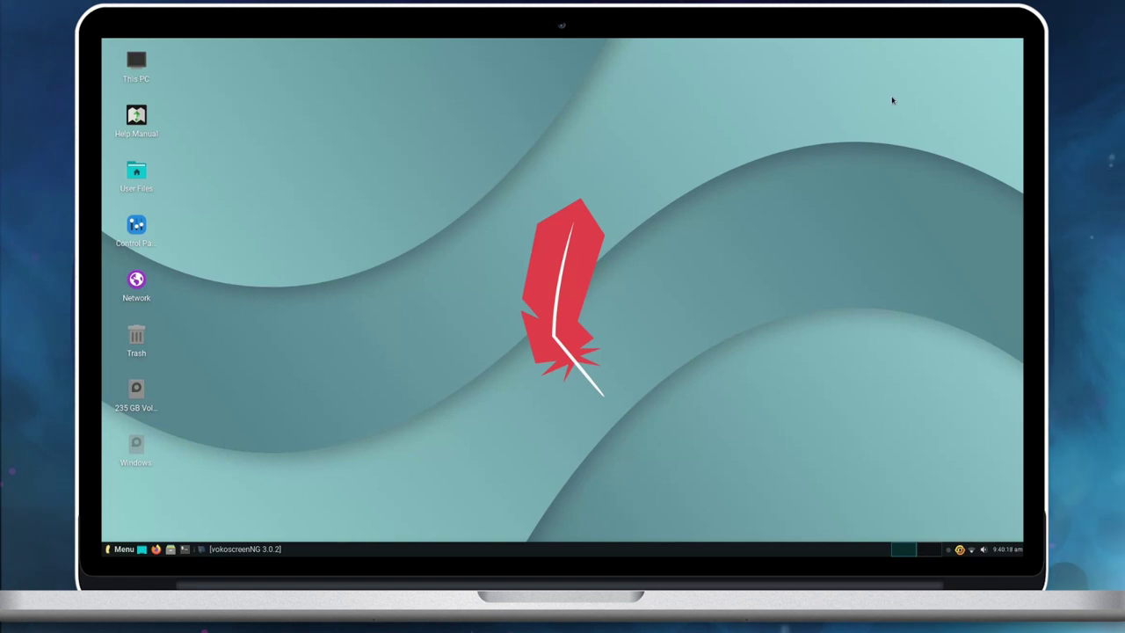
# Step: Search the applications for "gimp", launch the Image Editor, and maximize its window
pyautogui.press('super')
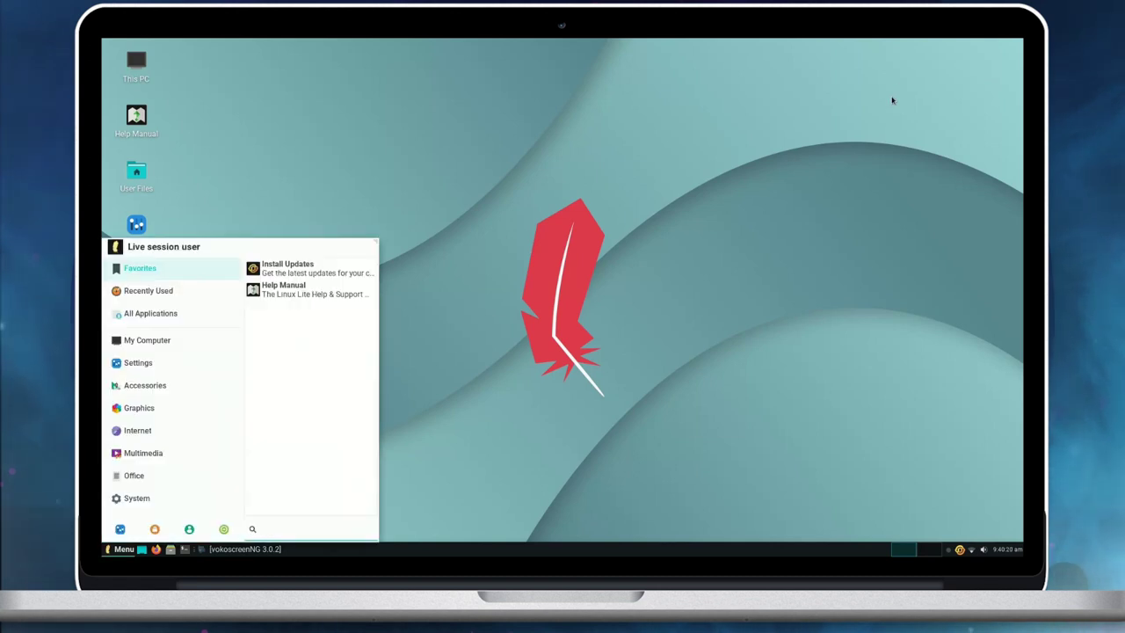
pyautogui.write('writer')
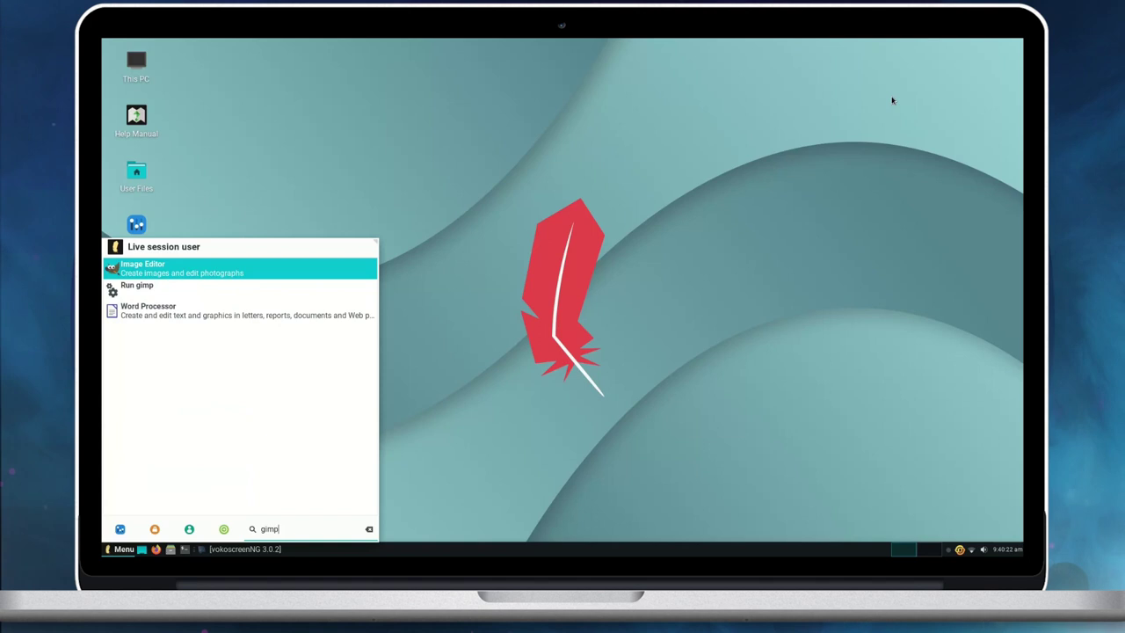
pyautogui.press('Return')
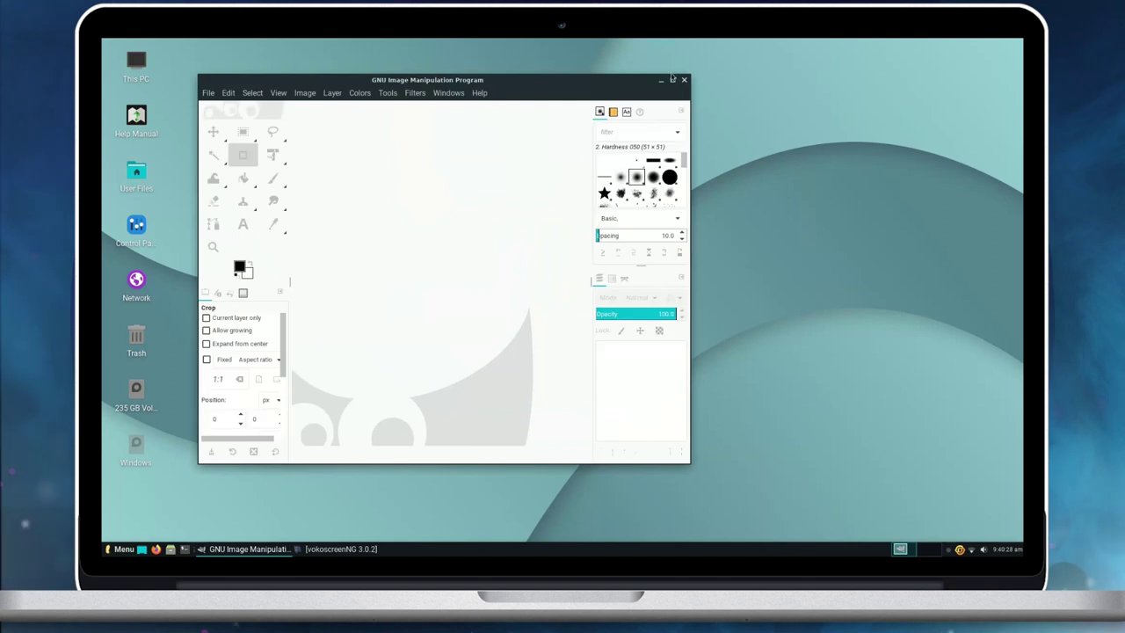
pyautogui.click(673, 80)
# Step: Create a new 1920x1080 image with a transparent background
pyautogui.hotkey('ctrl', 'n')
pyautogui.press('Return')
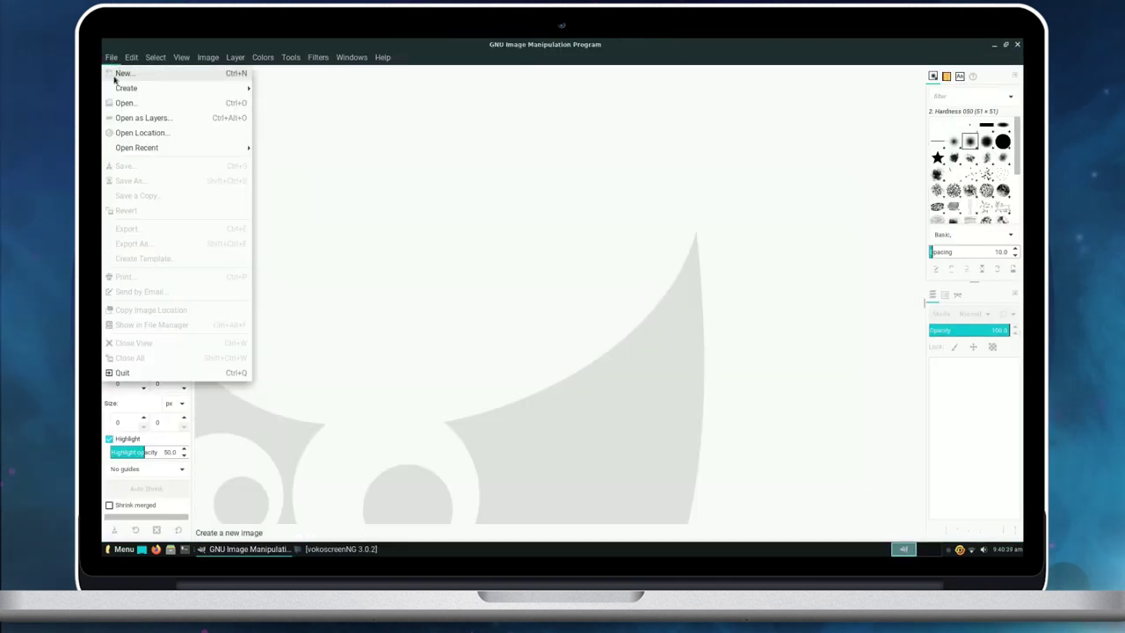
pyautogui.click(123, 72)
pyautogui.click(571, 499)
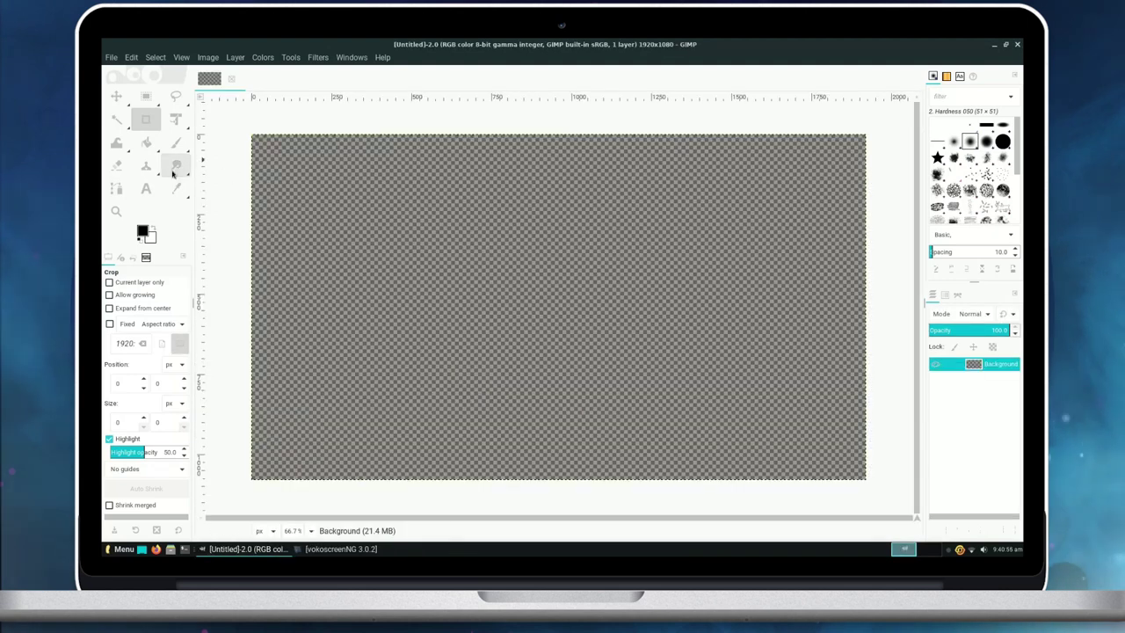
# Step: Select a rectangle of about 961 × 196 px in the canvas's left half and fill it with white
pyautogui.click(146, 95)
pyautogui.moveTo(261, 252)
pyautogui.mouseDown()
pyautogui.moveTo(497, 334)
pyautogui.moveTo(568, 314)
pyautogui.mouseUp()
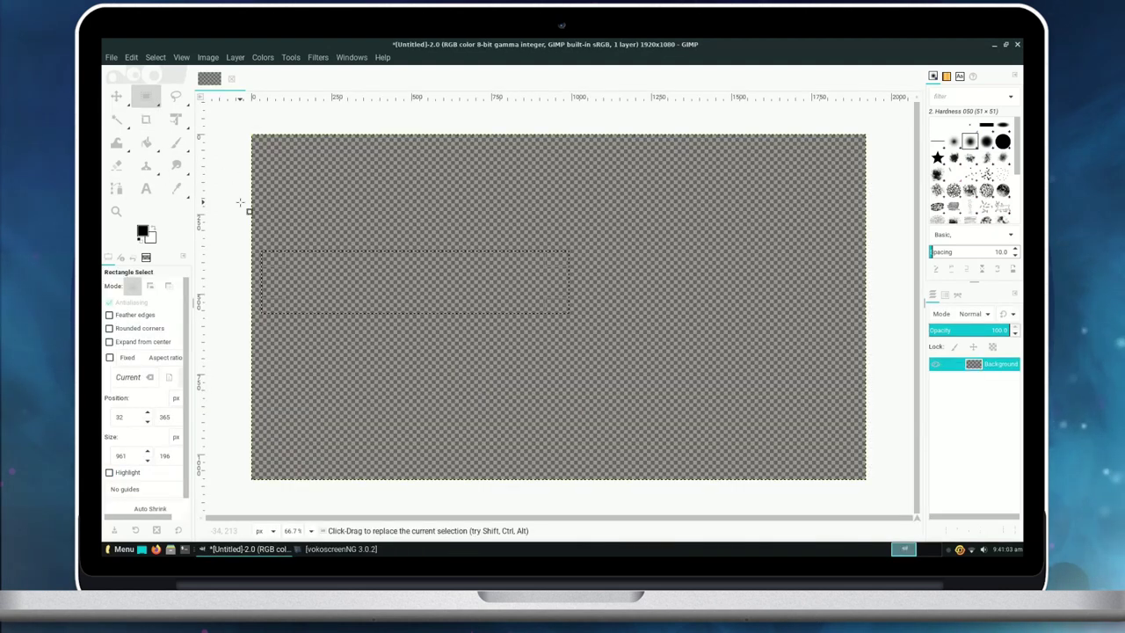
pyautogui.hotkey('shift', 'b')
pyautogui.click(336, 287)
# Step: Add the text "Linx Lite 5.2" over the white rectangle, set in Ubuntu Bold at 108 px
pyautogui.press('t')
pyautogui.click(276, 265)
pyautogui.write('Linx Lite 5.2')
pyautogui.hotkey('ctrl', 'a')
pyautogui.click(317, 229)
pyautogui.write('Ubuntu Bold')
pyautogui.press('Tab')
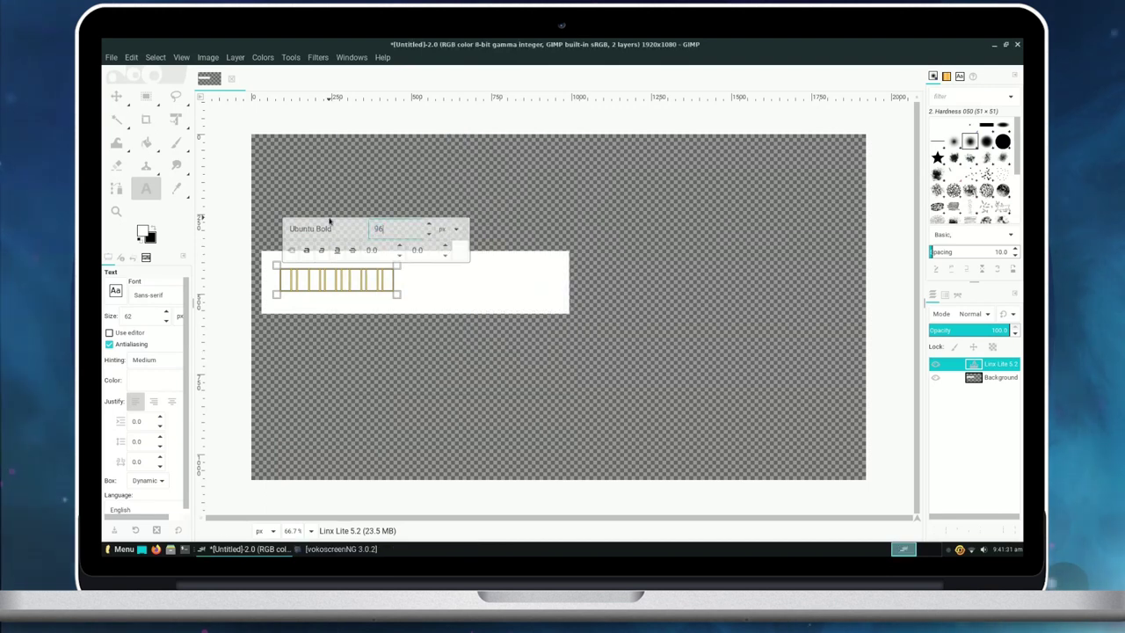
pyautogui.write('108')
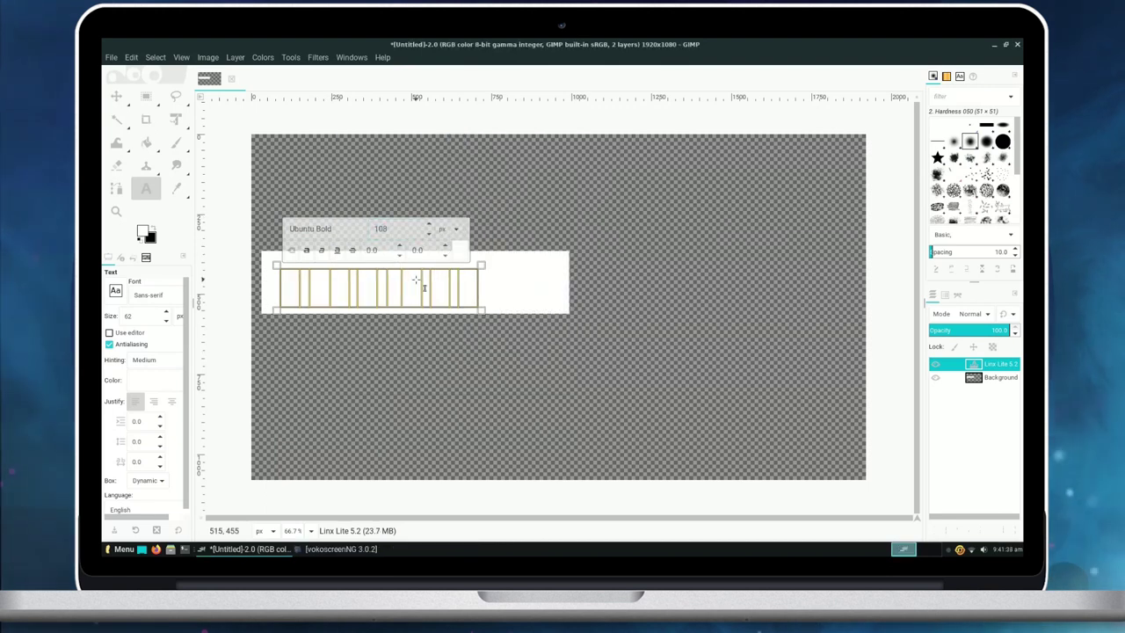
# Step: Create a selection from the title text's outline on a new layer and grow it by 6 px for a bucket fill
pyautogui.write('m')
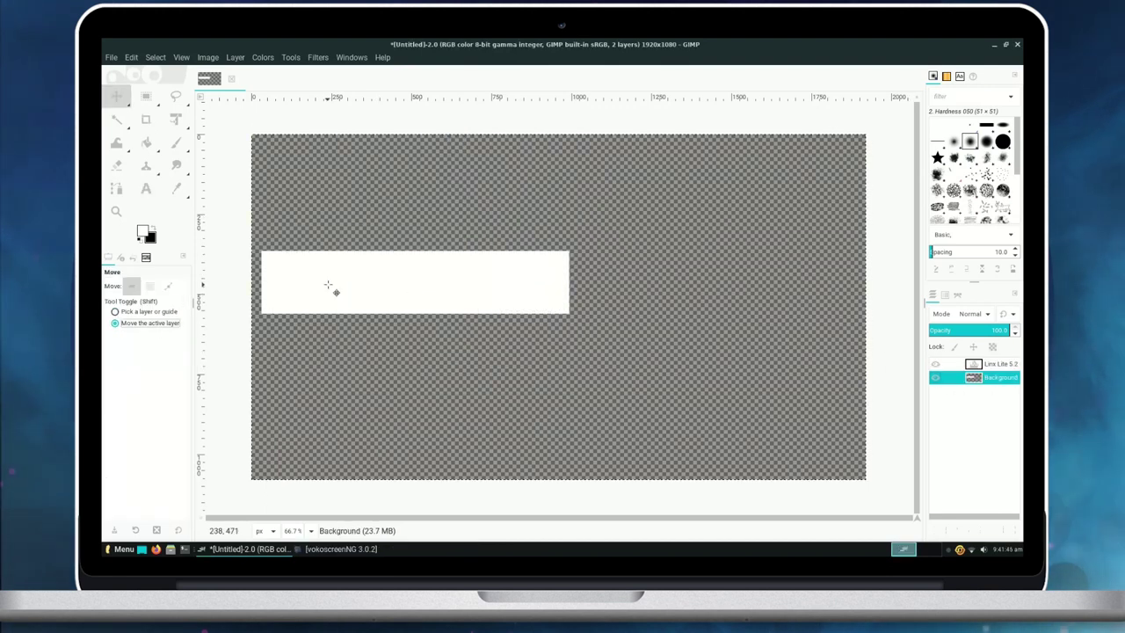
pyautogui.moveTo(385, 287); pyautogui.dragTo(391, 283)
pyautogui.press('t')
pyautogui.rightClick(343, 290)
pyautogui.click(378, 391)
pyautogui.press('Return')
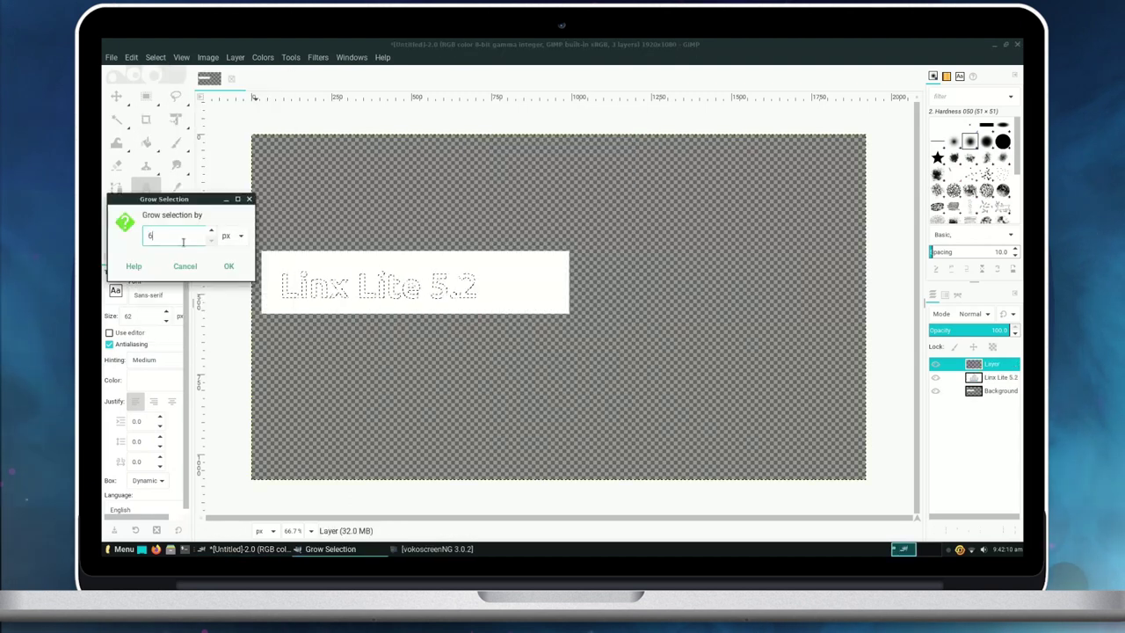
pyautogui.press('Return')
pyautogui.hotkey('shift', 'b')
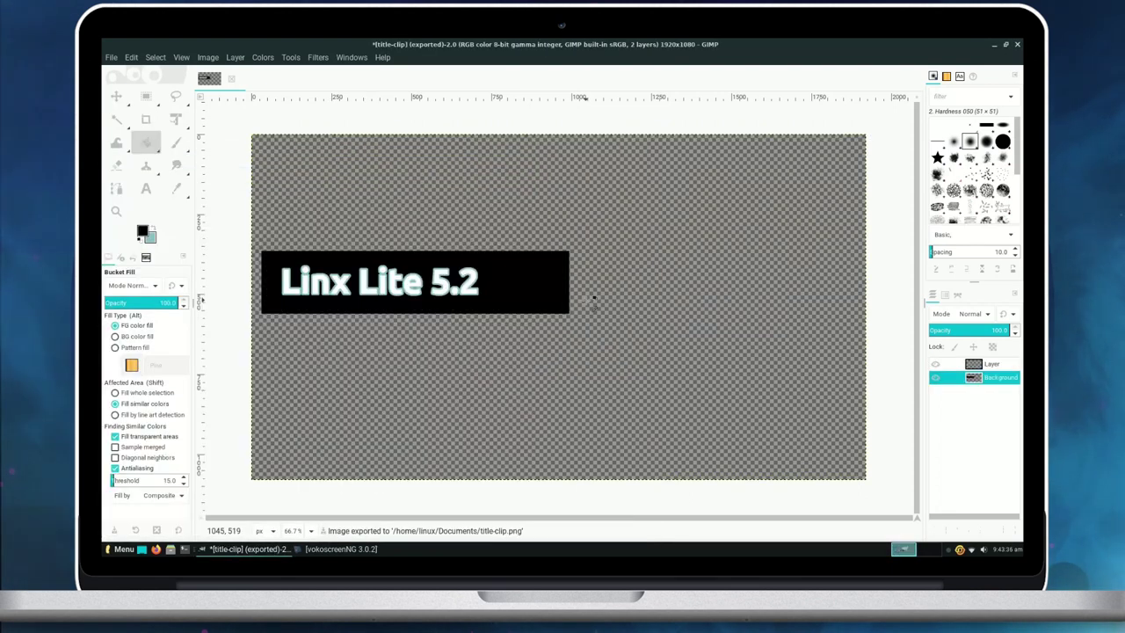
# Step: Quit GIMP, discarding the unsaved changes to the title-clip image
pyautogui.hotkey('ctrl', 'q')
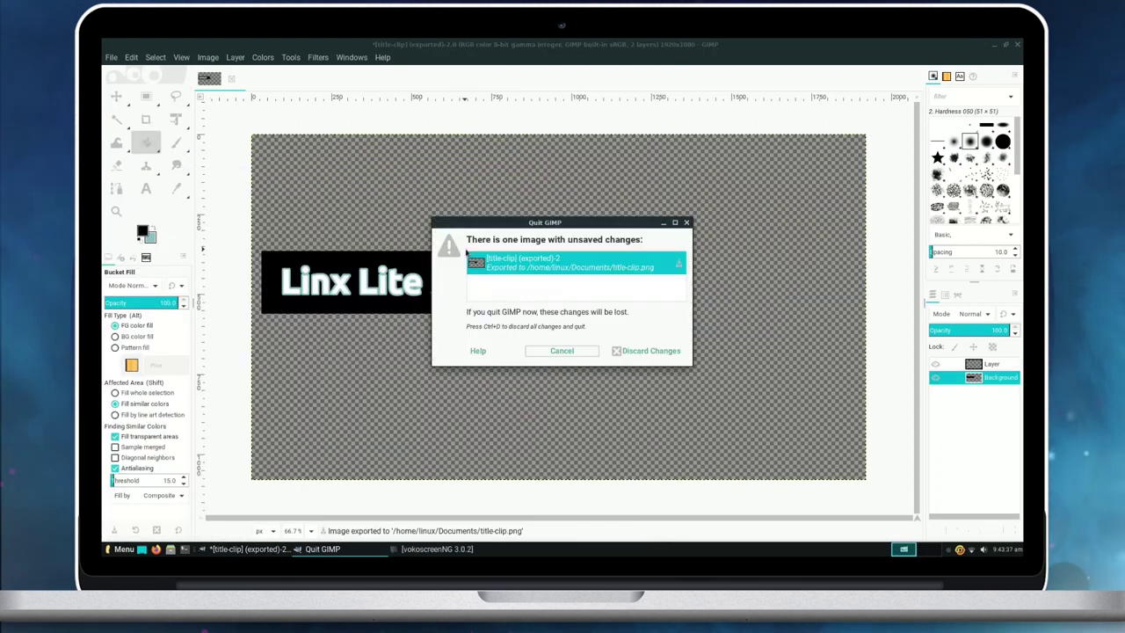
pyautogui.click(639, 356)
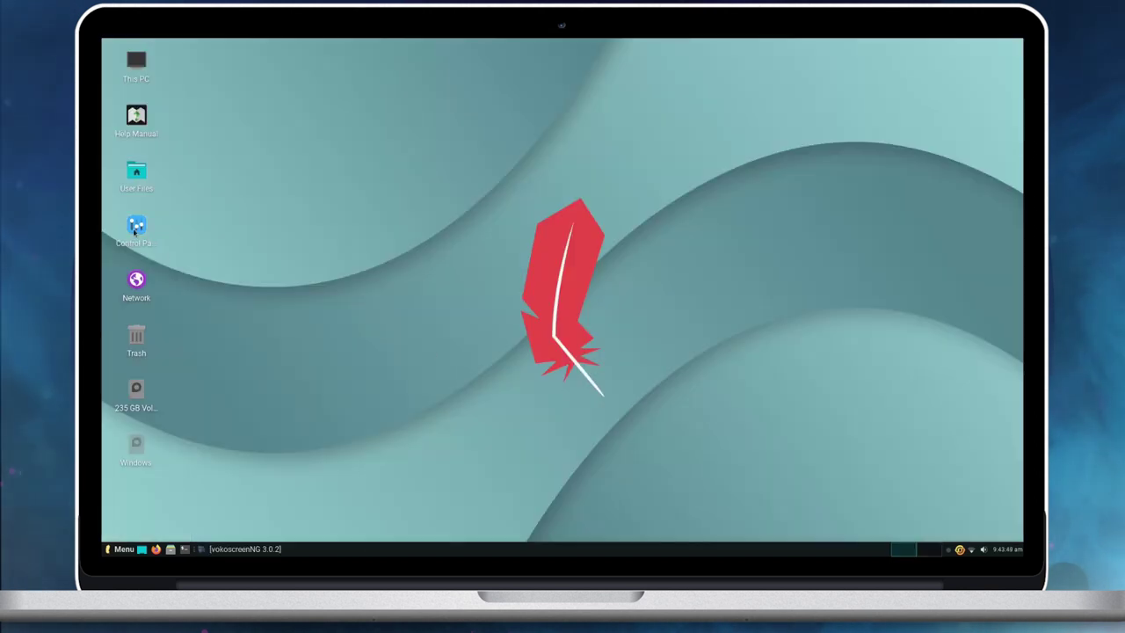
# Step: Open the desktop's control panel, view the Firewall Config options, and close them
pyautogui.doubleClick(135, 228)
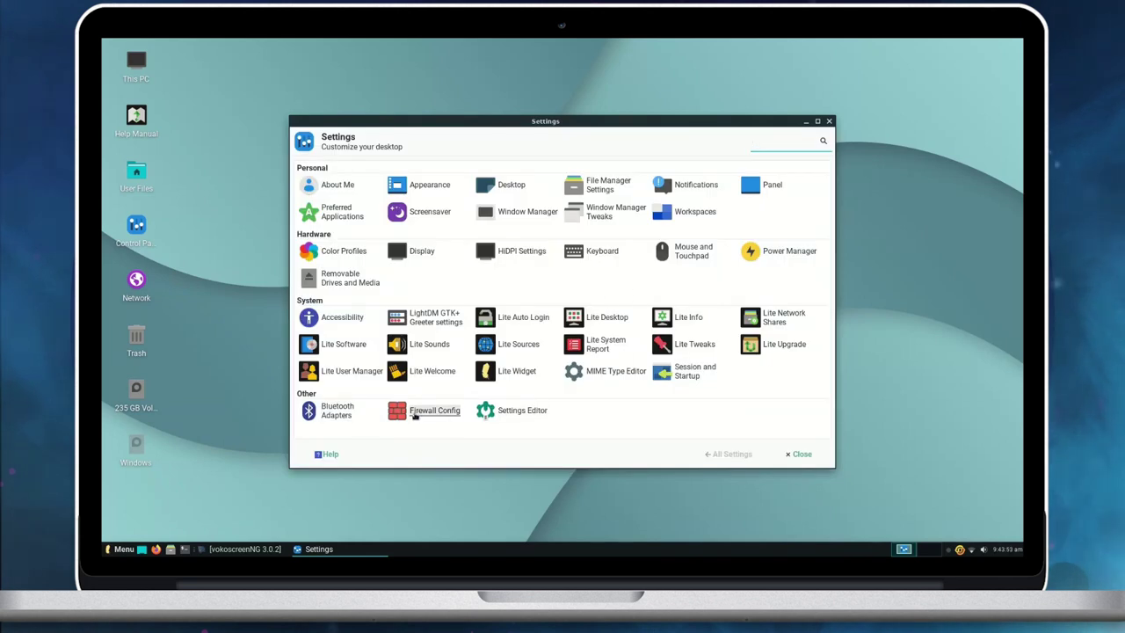
pyautogui.click(415, 415)
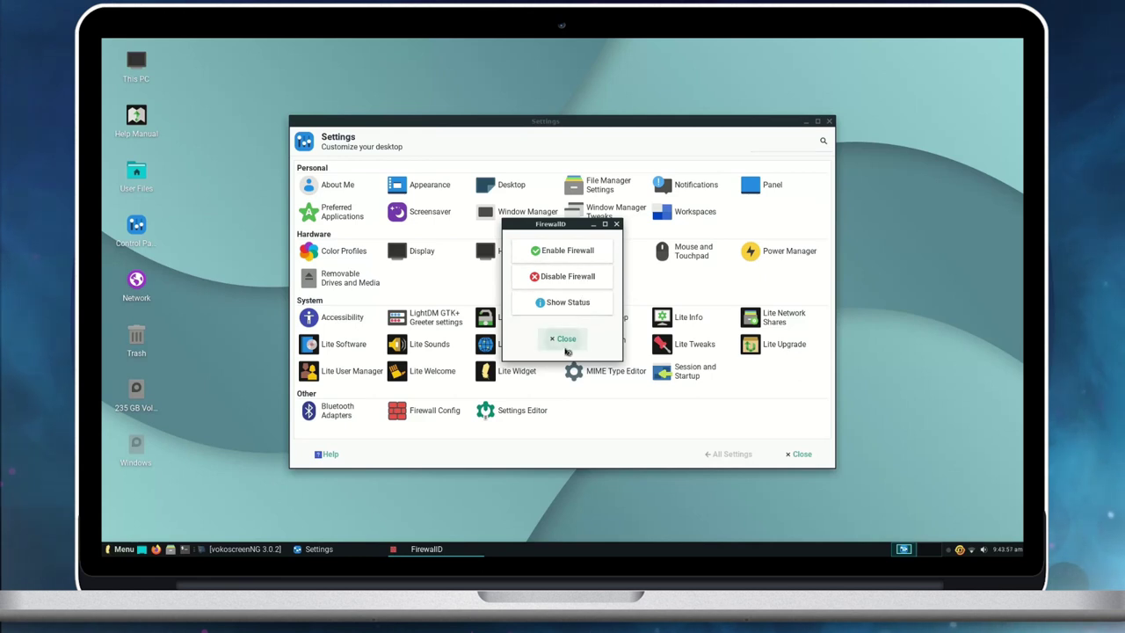
pyautogui.click(566, 339)
# Step: Enable the Lite Widget on the desktop and close its dialog
pyautogui.click(527, 369)
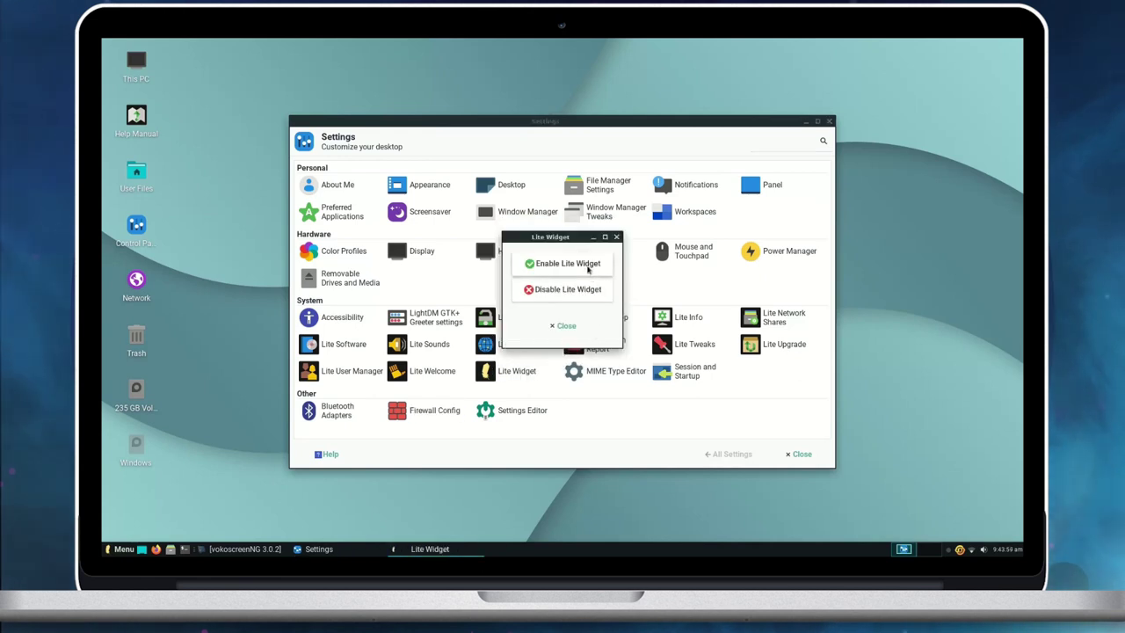
pyautogui.click(586, 266)
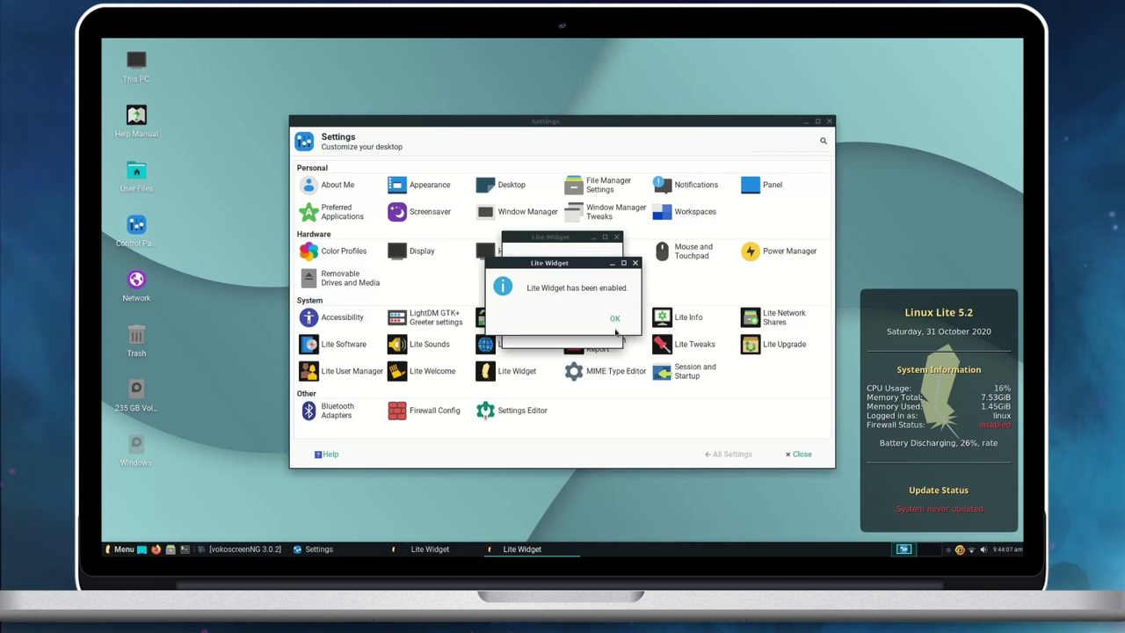
pyautogui.click(616, 319)
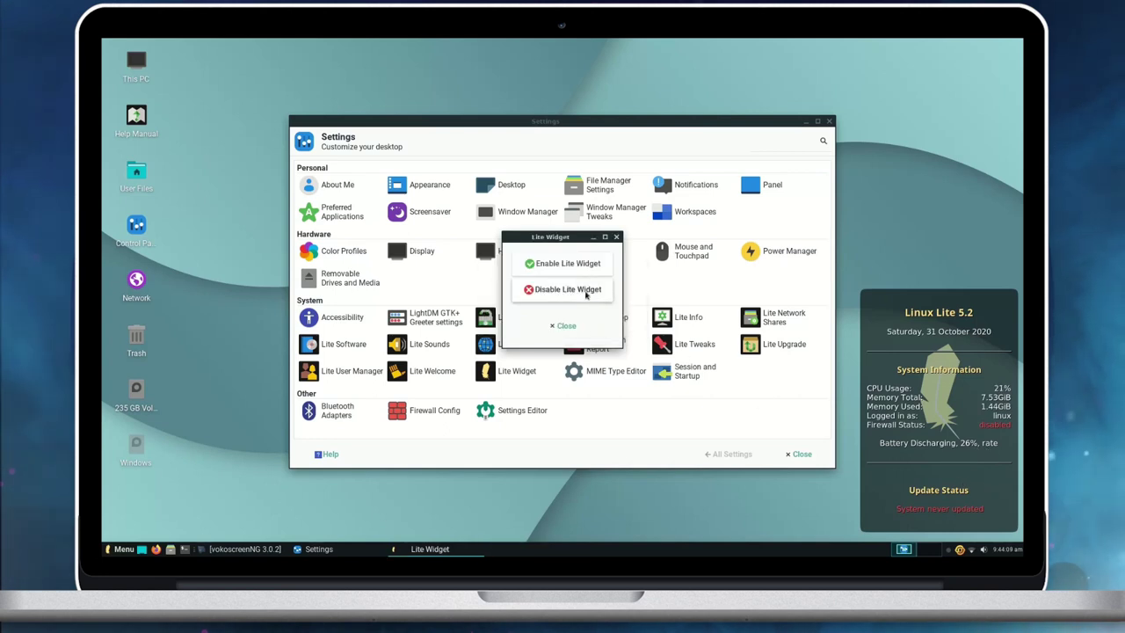
pyautogui.click(561, 326)
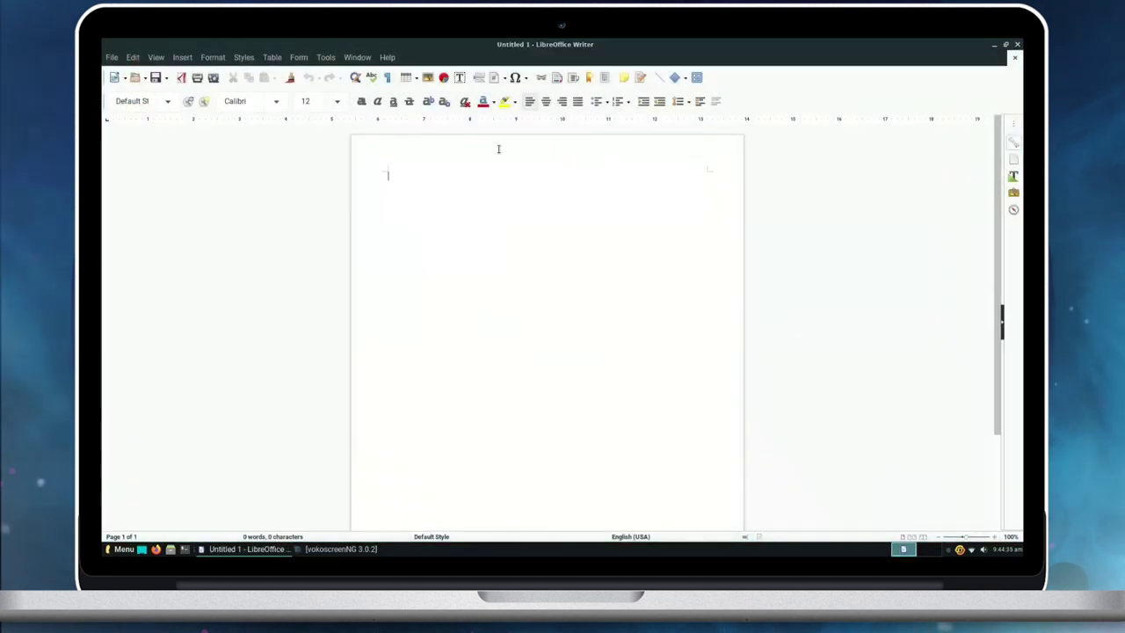
# Step: View the LibreOffice version information in Writer and close it
pyautogui.click(387, 58)
pyautogui.click(437, 278)
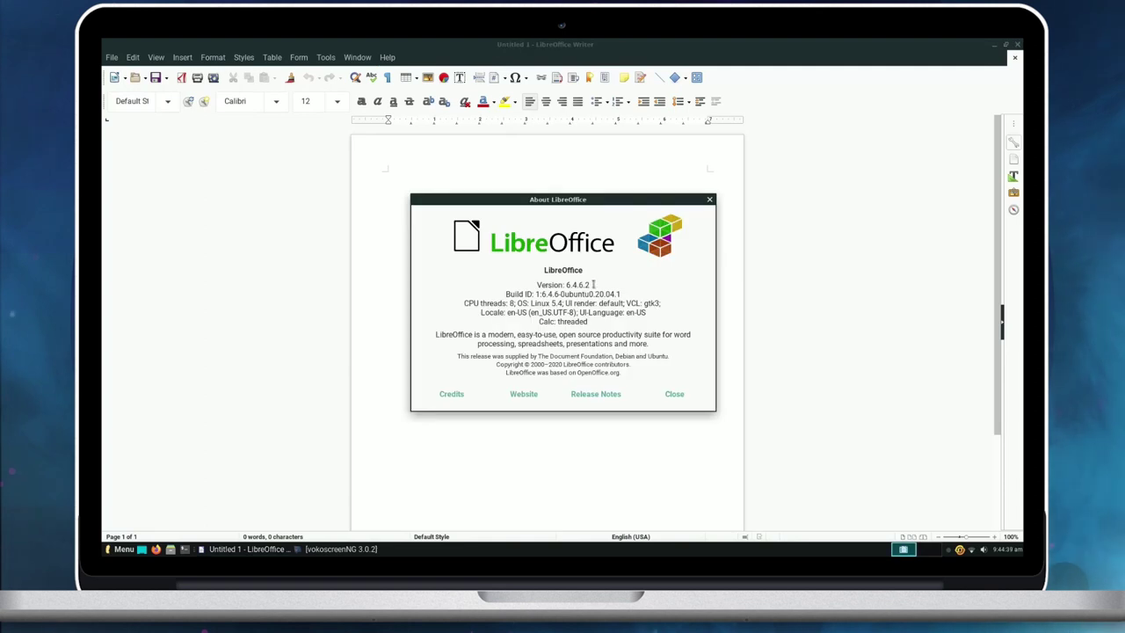
pyautogui.click(671, 395)
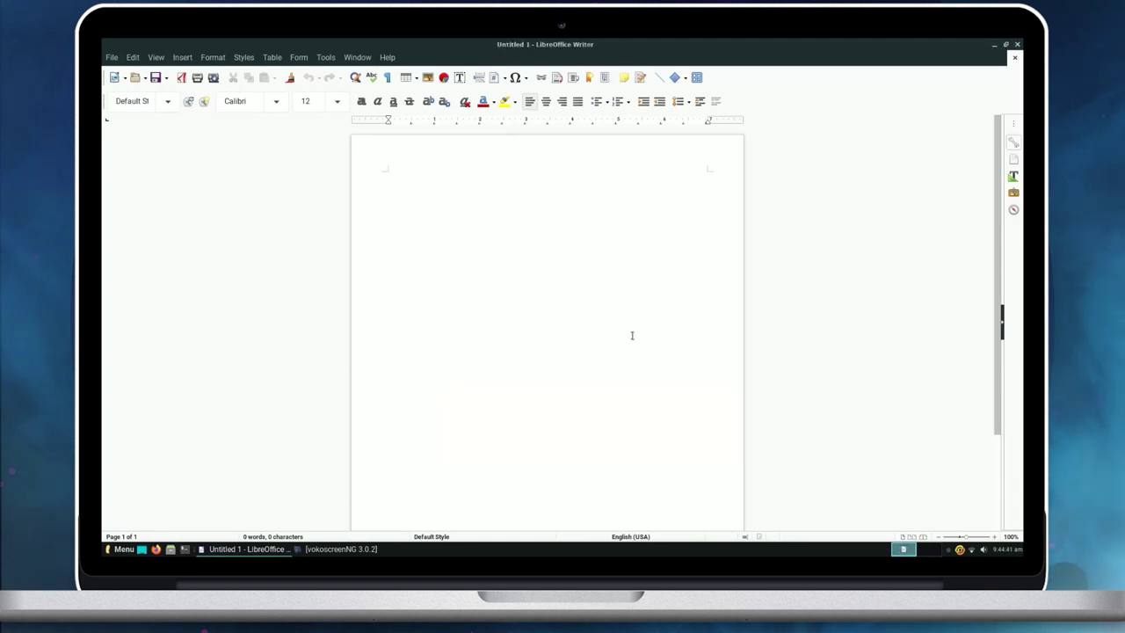
# Step: Enter "Linux Lite 5.2" in the blank document and format it with the Title style, showing the properties sidebar
pyautogui.hotkey('ctrl', 'a')
pyautogui.click(168, 101)
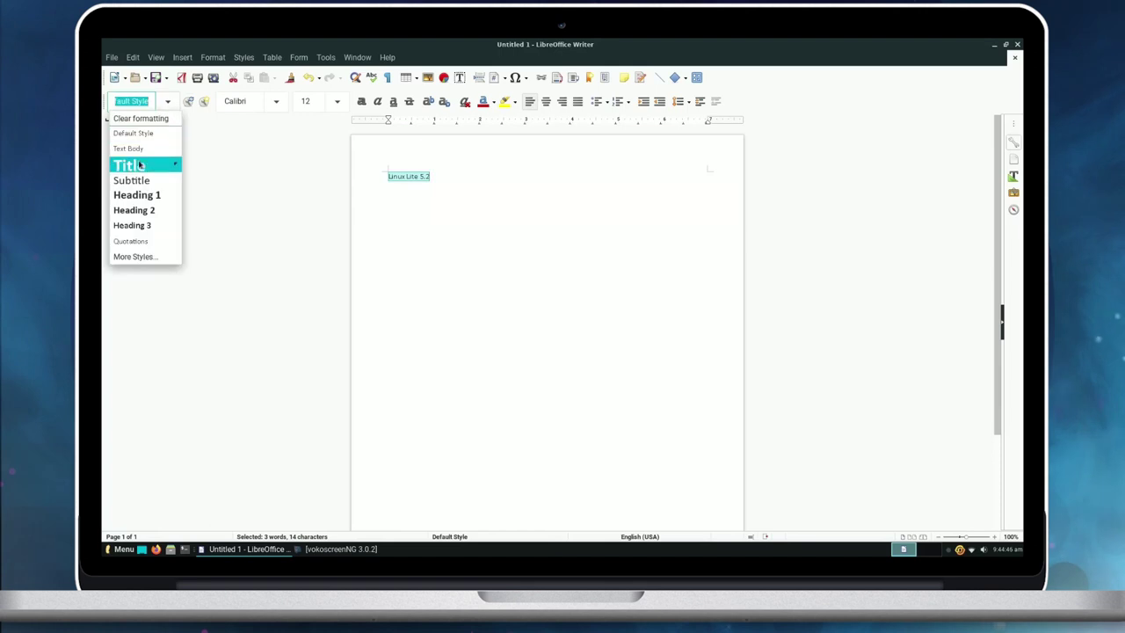
pyautogui.click(127, 161)
pyautogui.click(598, 190)
pyautogui.click(1013, 140)
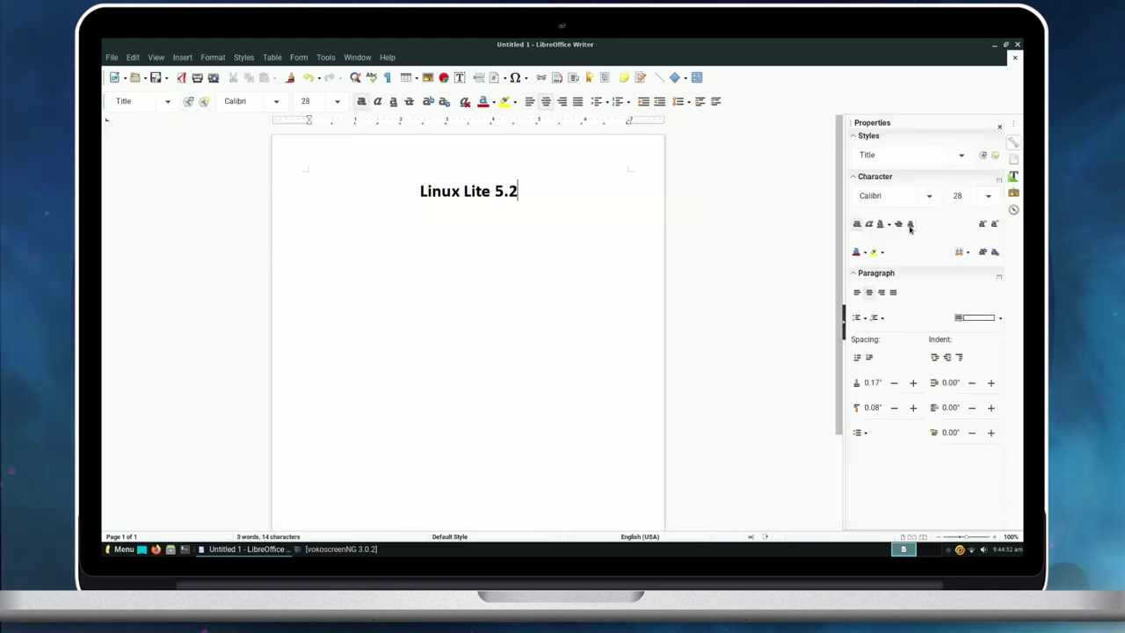
pyautogui.hotkey('ctrl', 'a')
pyautogui.click(589, 260)
# Step: Close the Writer document without saving it
pyautogui.click(1016, 45)
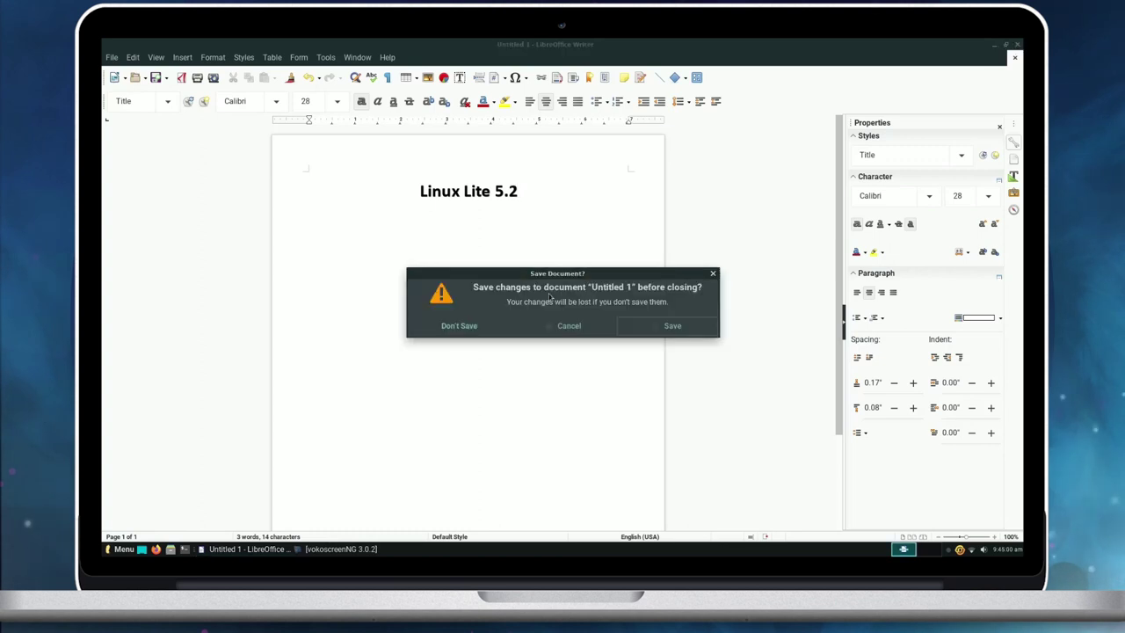
pyautogui.click(464, 331)
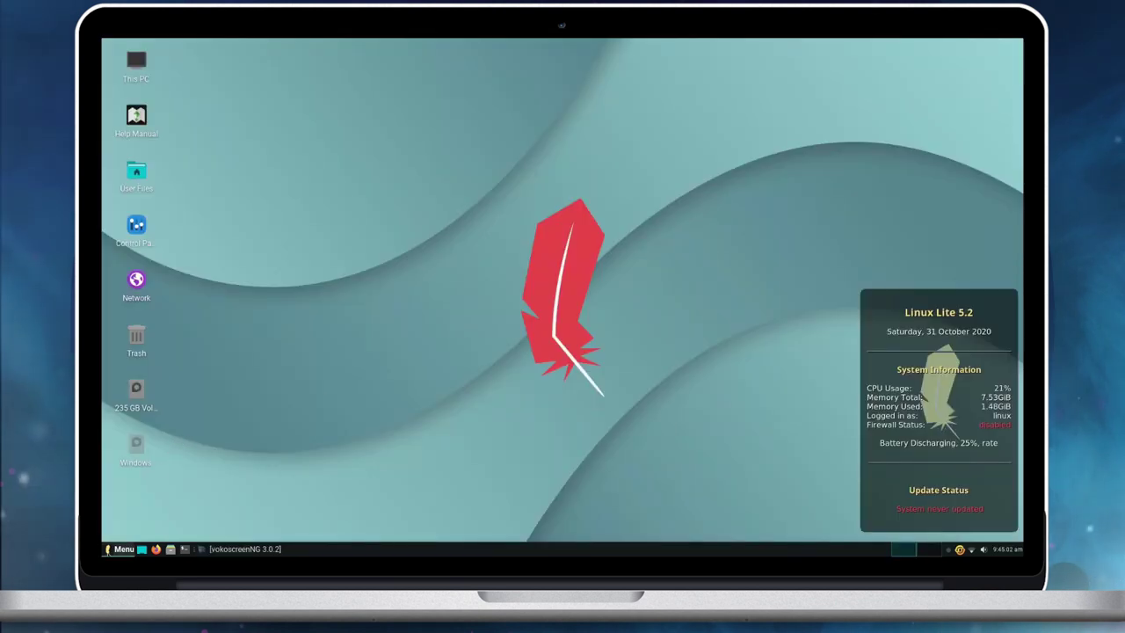
# Step: Launch the Package Manager from the System applications and restore its window to a smaller size
pyautogui.click(122, 548)
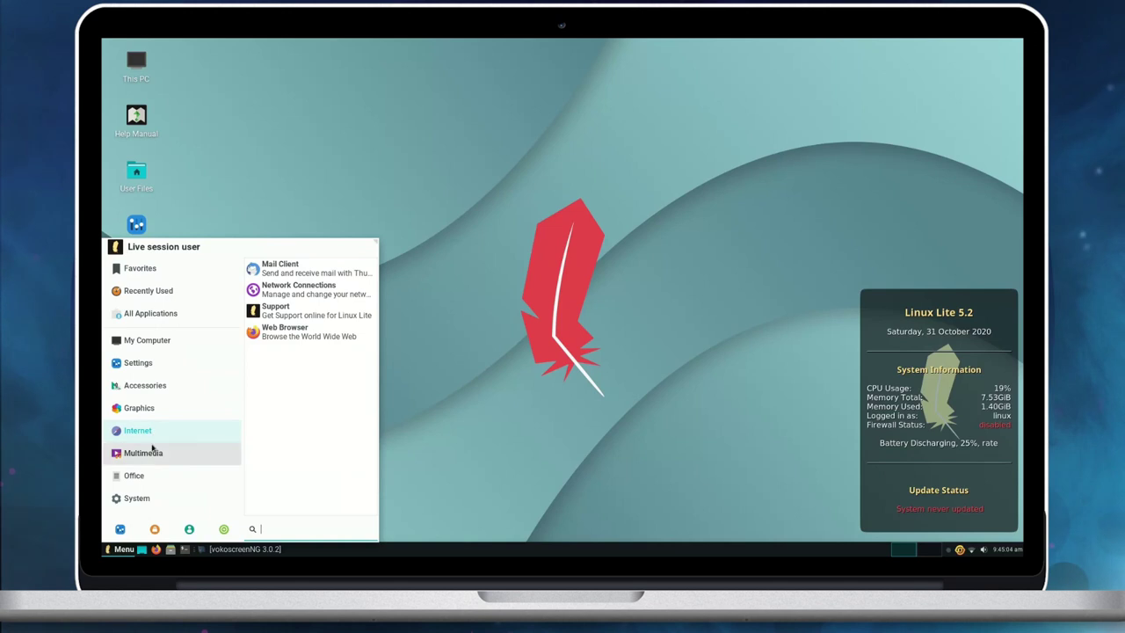
pyautogui.moveTo(143, 475)
pyautogui.moveTo(143, 498)
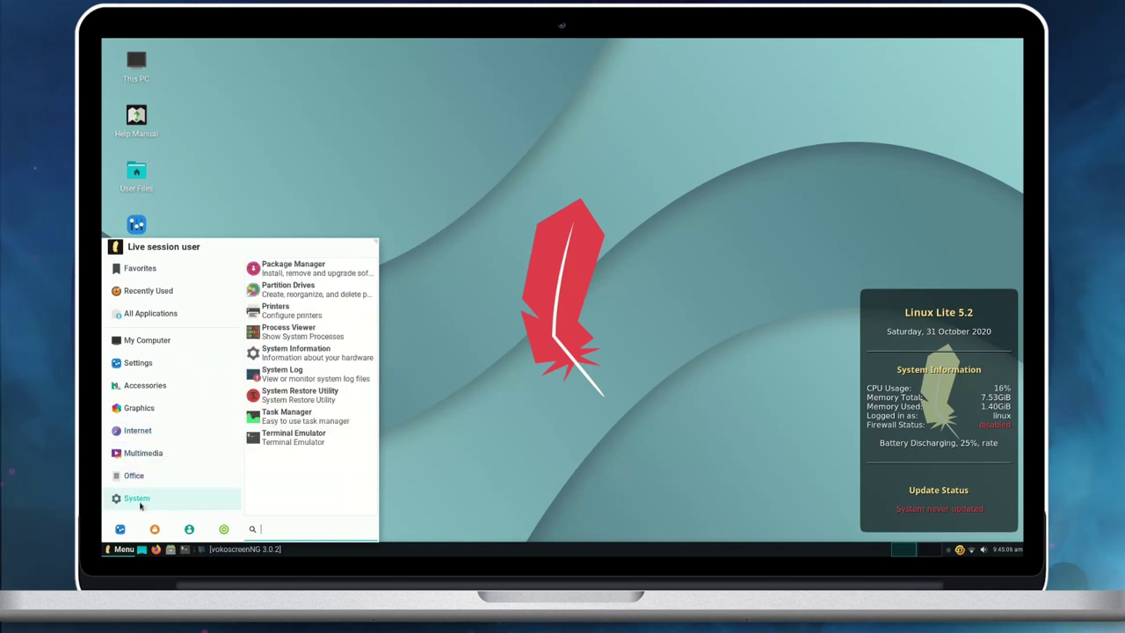
pyautogui.click(342, 278)
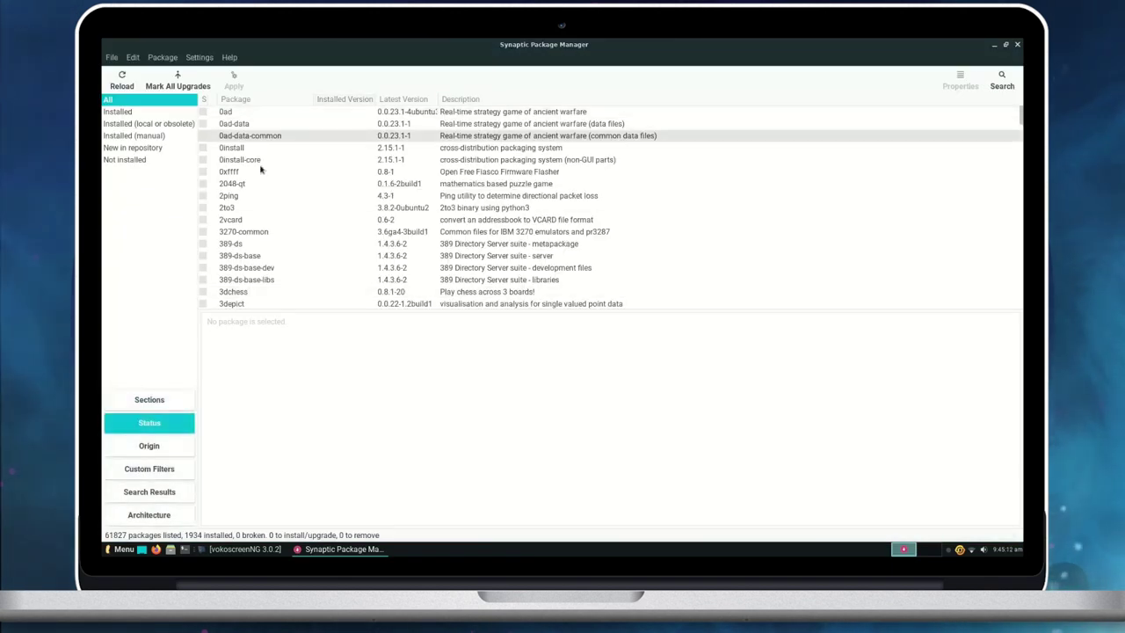
pyautogui.click(1005, 44)
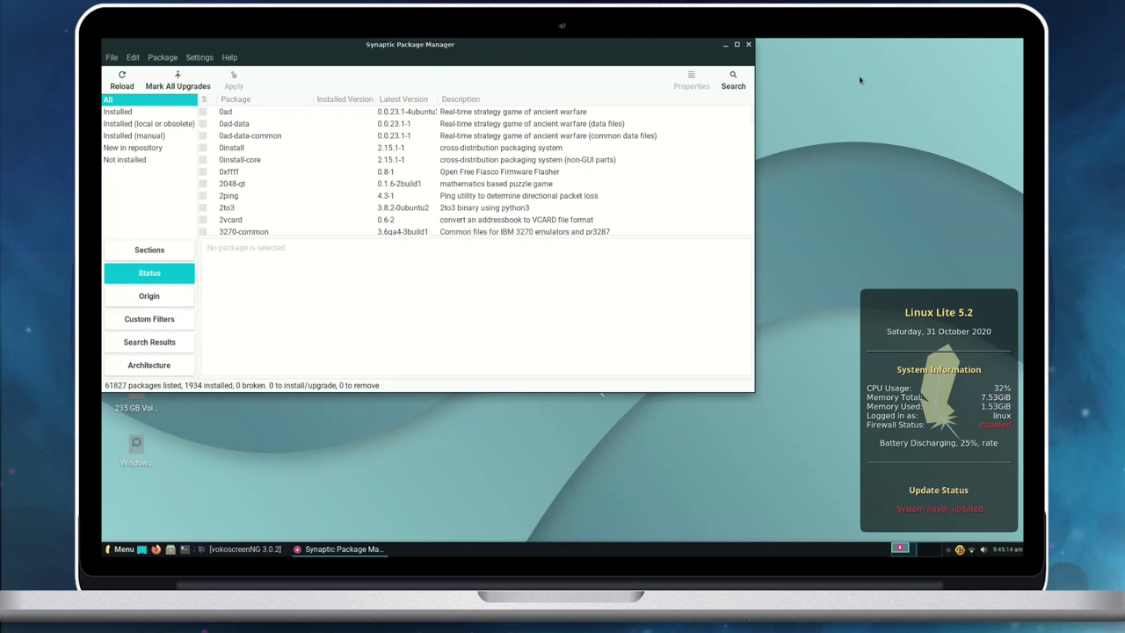
# Step: View the version information of the Synaptic Package Manager and close the program
pyautogui.click(229, 58)
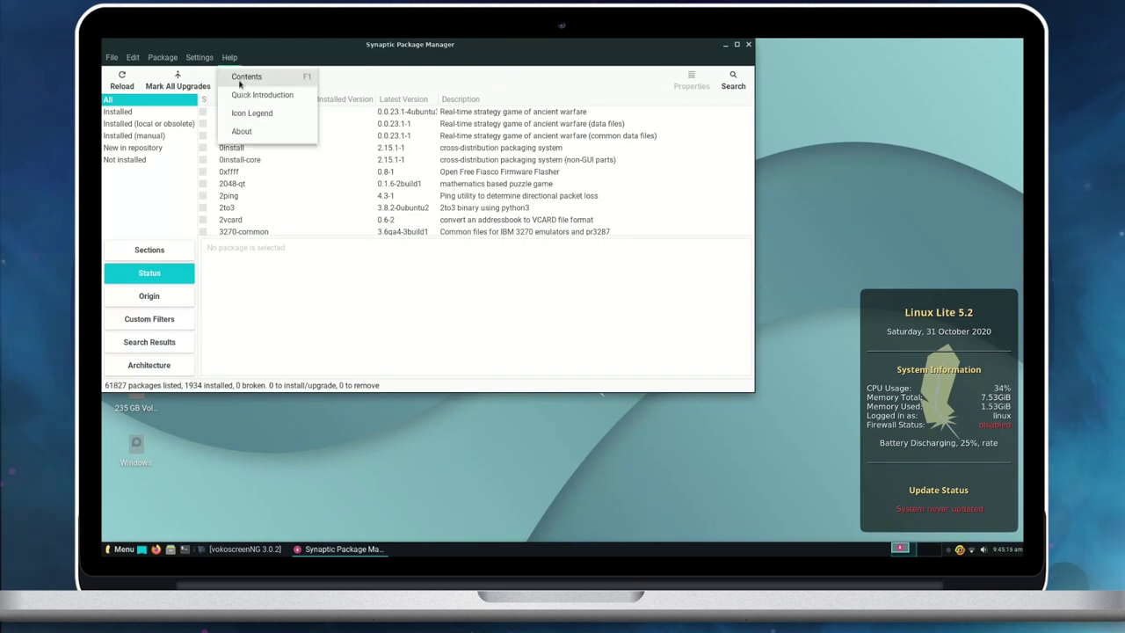
pyautogui.click(246, 132)
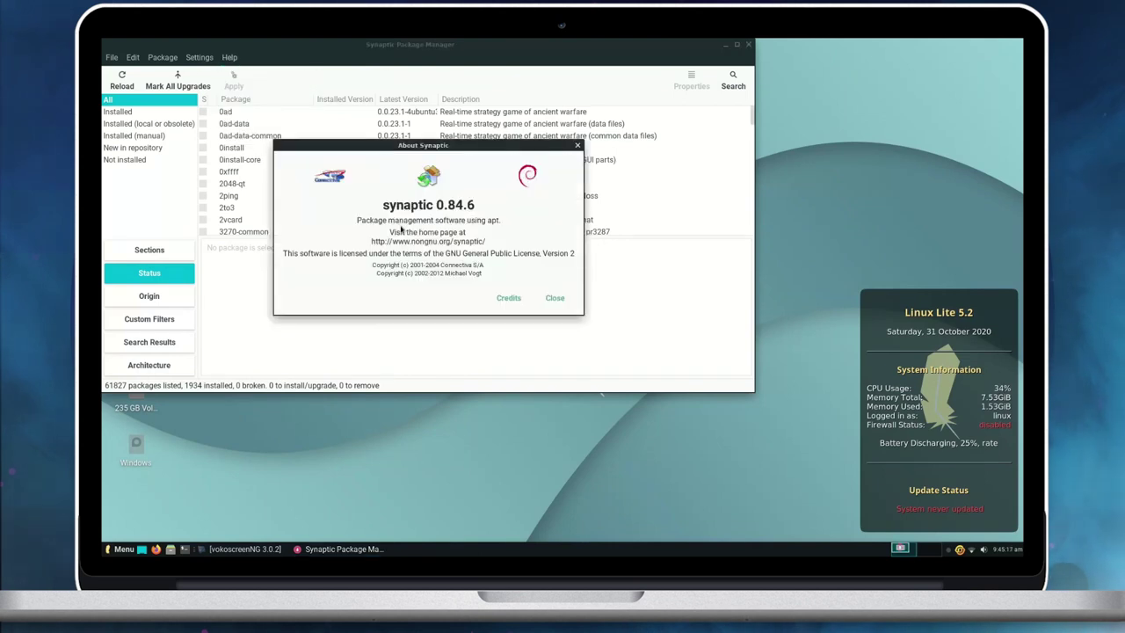
pyautogui.click(554, 298)
pyautogui.click(748, 44)
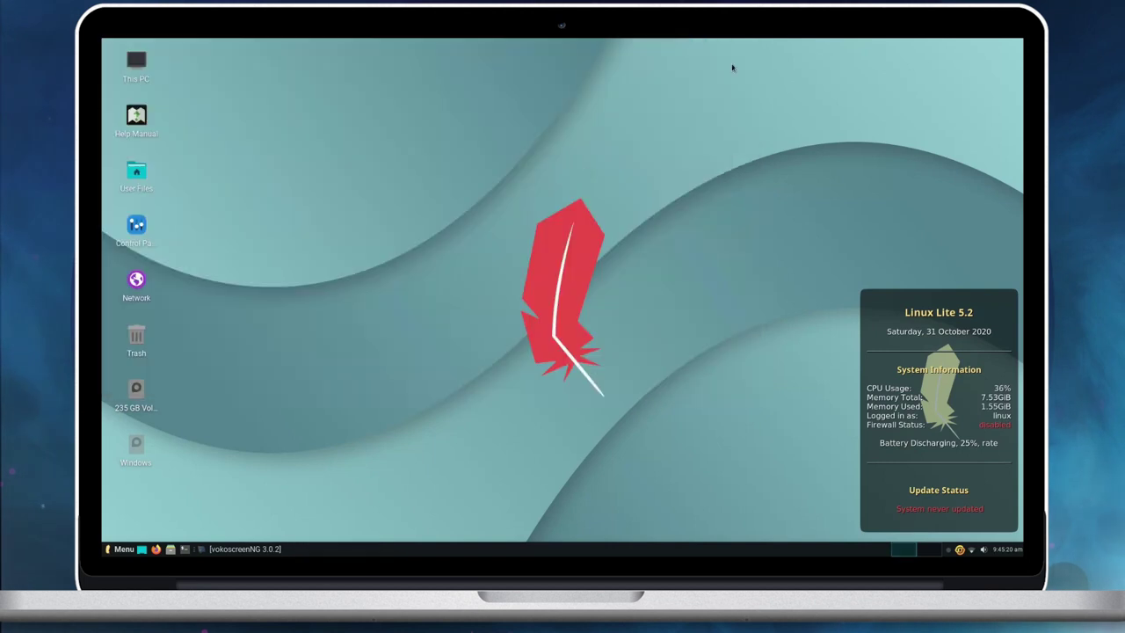
# Step: Launch the Process Viewer from the System applications, view the running processes, and quit it
pyautogui.click(121, 549)
pyautogui.click(136, 498)
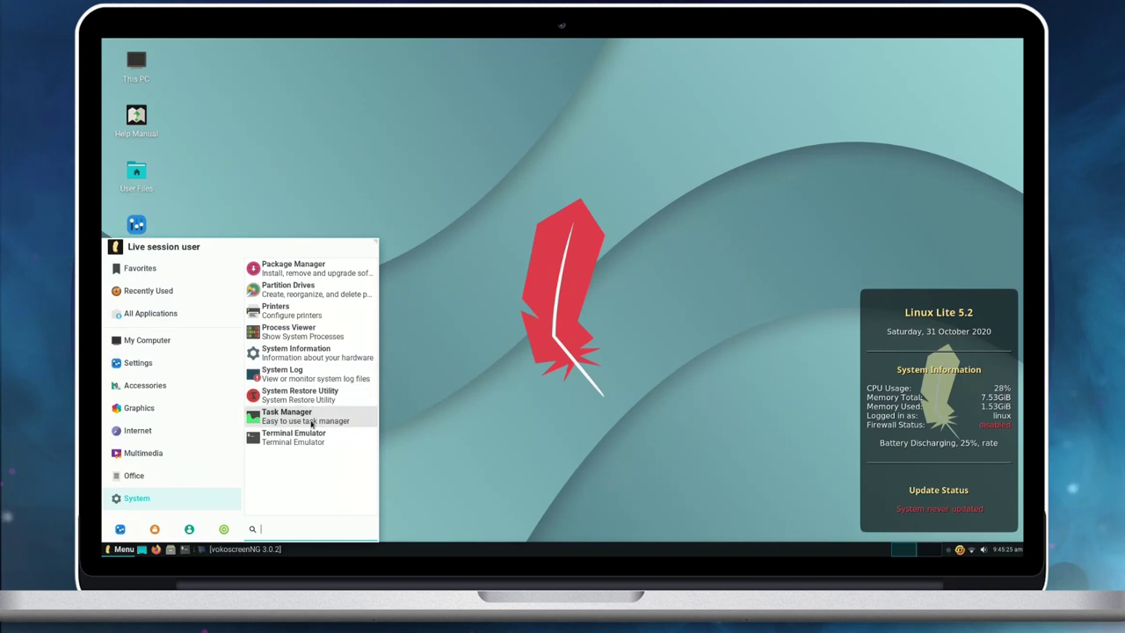
pyautogui.click(321, 334)
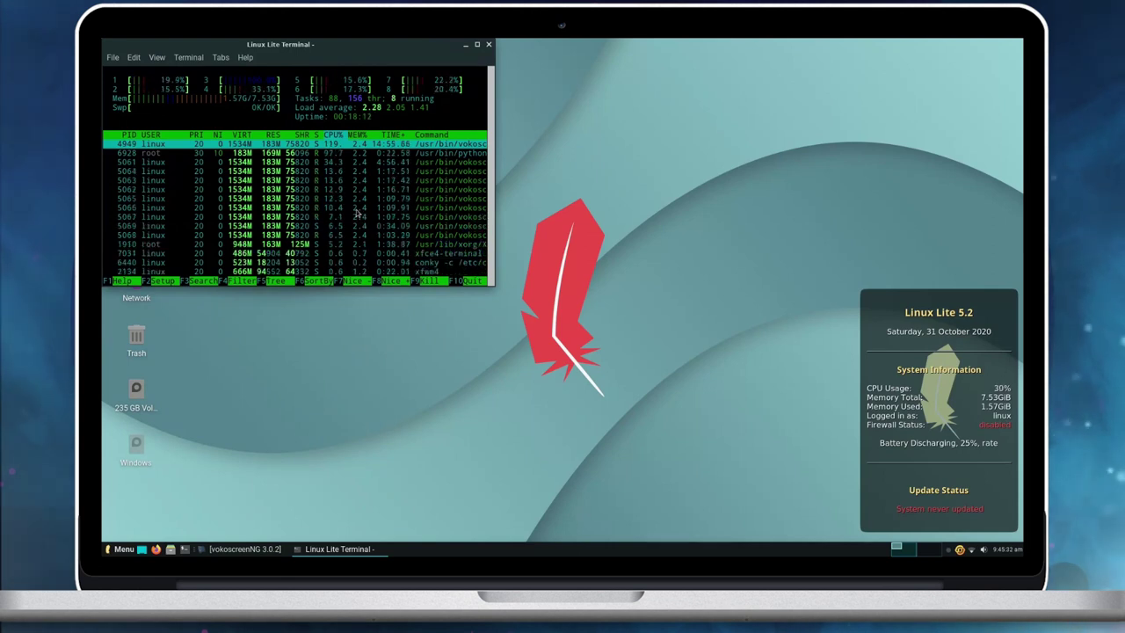
pyautogui.press('q')
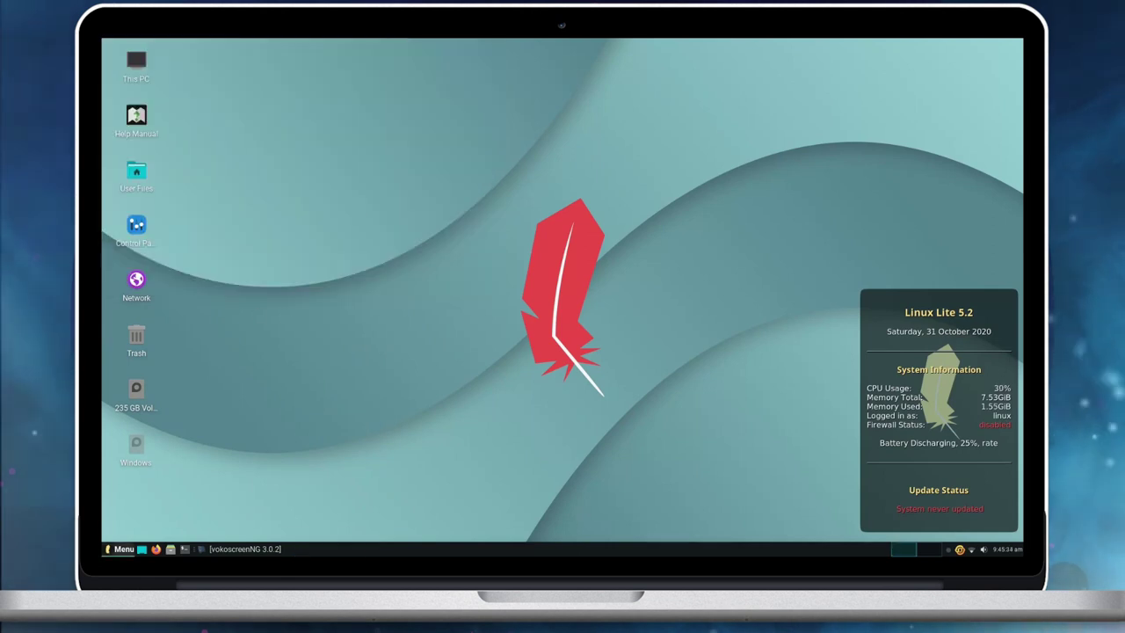
# Step: Launch the Task Manager, sort the tasks by RSS memory use, and close it
pyautogui.click(116, 548)
pyautogui.click(136, 497)
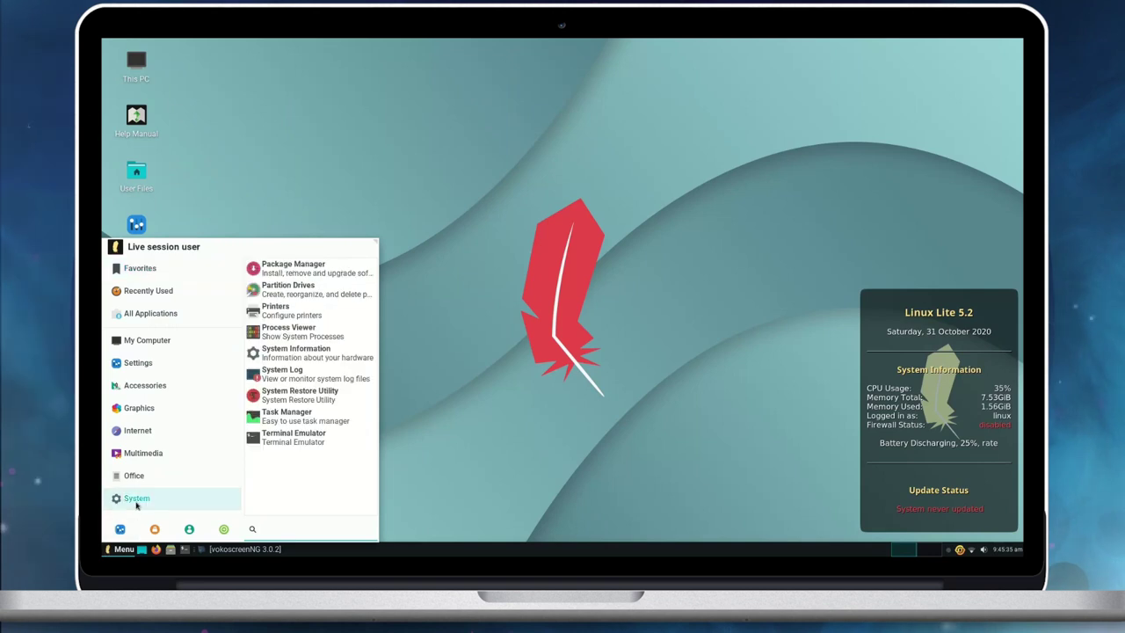
pyautogui.click(328, 423)
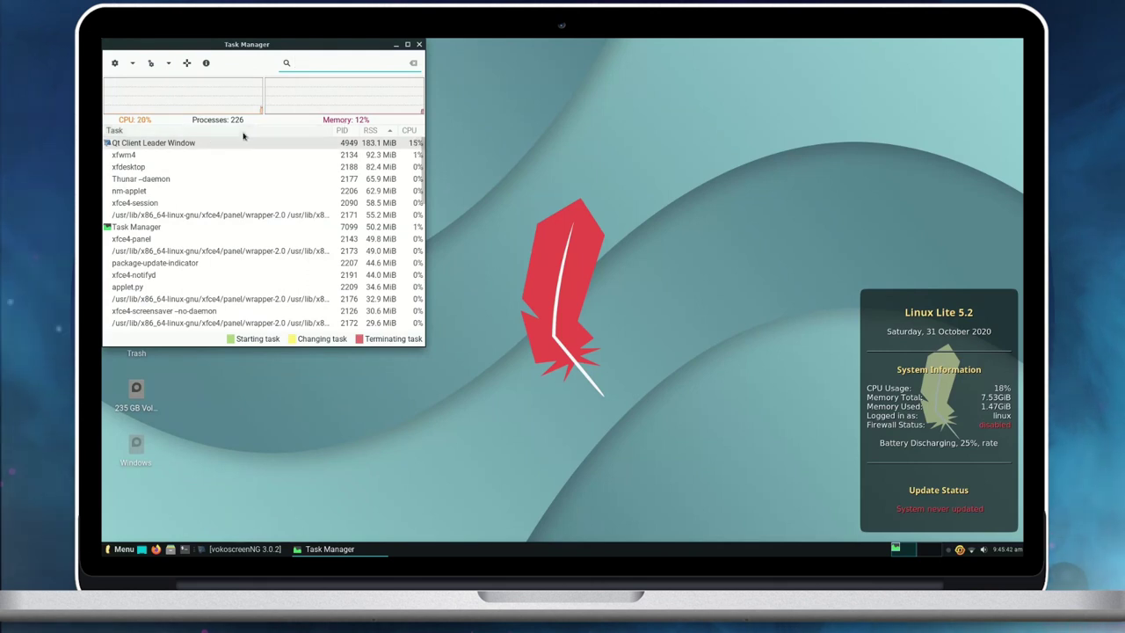
pyautogui.click(372, 130)
pyautogui.click(377, 132)
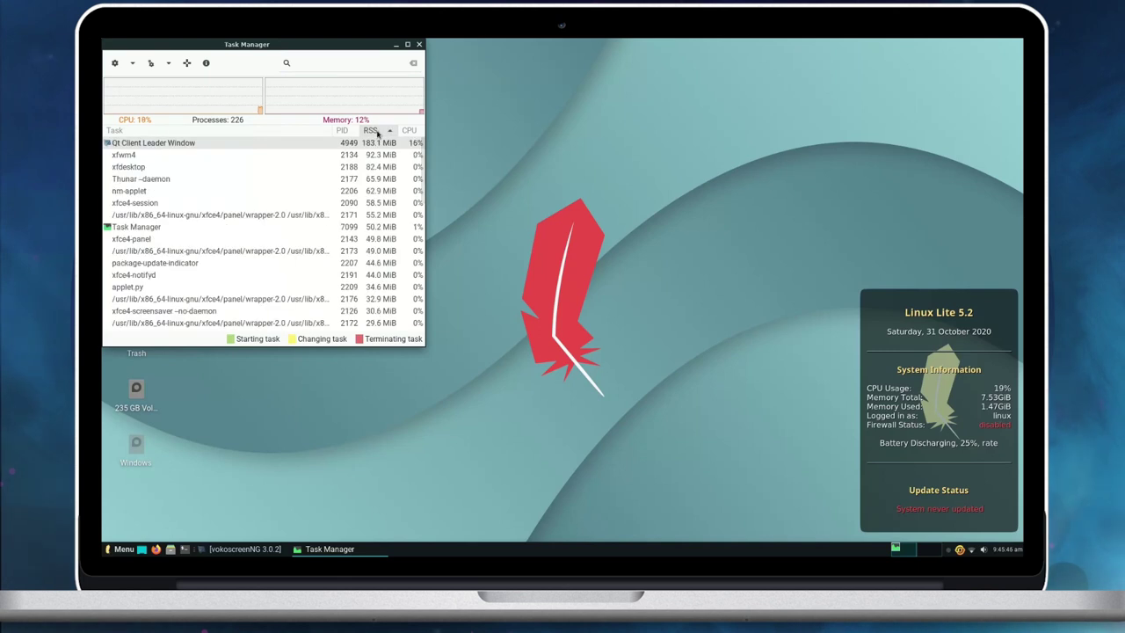
pyautogui.click(419, 45)
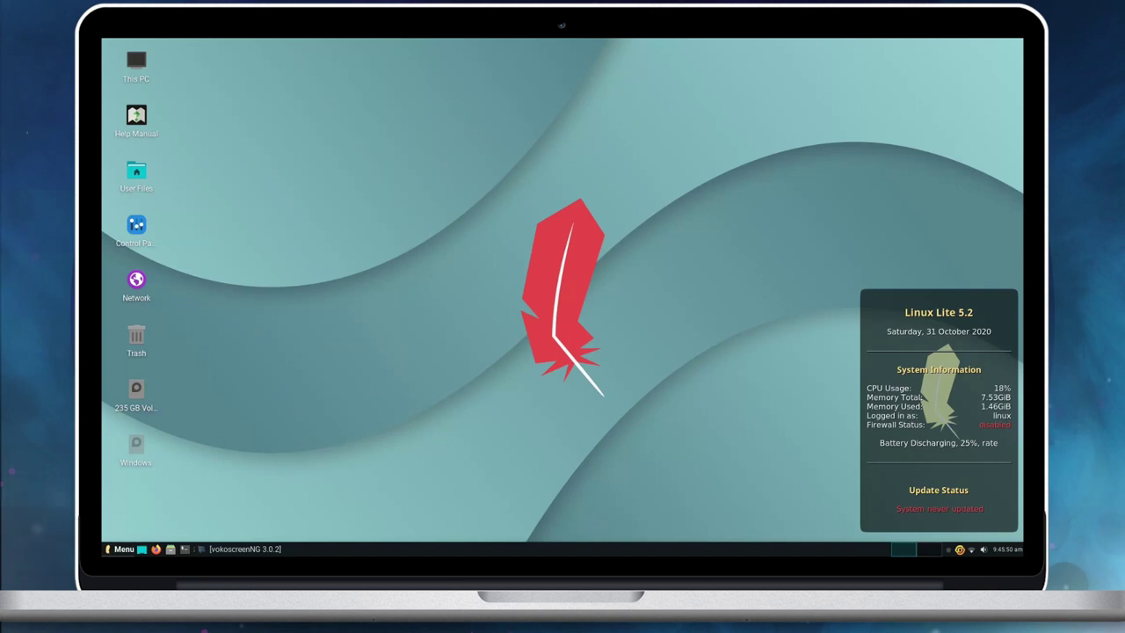
# Step: Launch System Information from the System applications, view the computer summary, and close it
pyautogui.press('super')
pyautogui.click(154, 504)
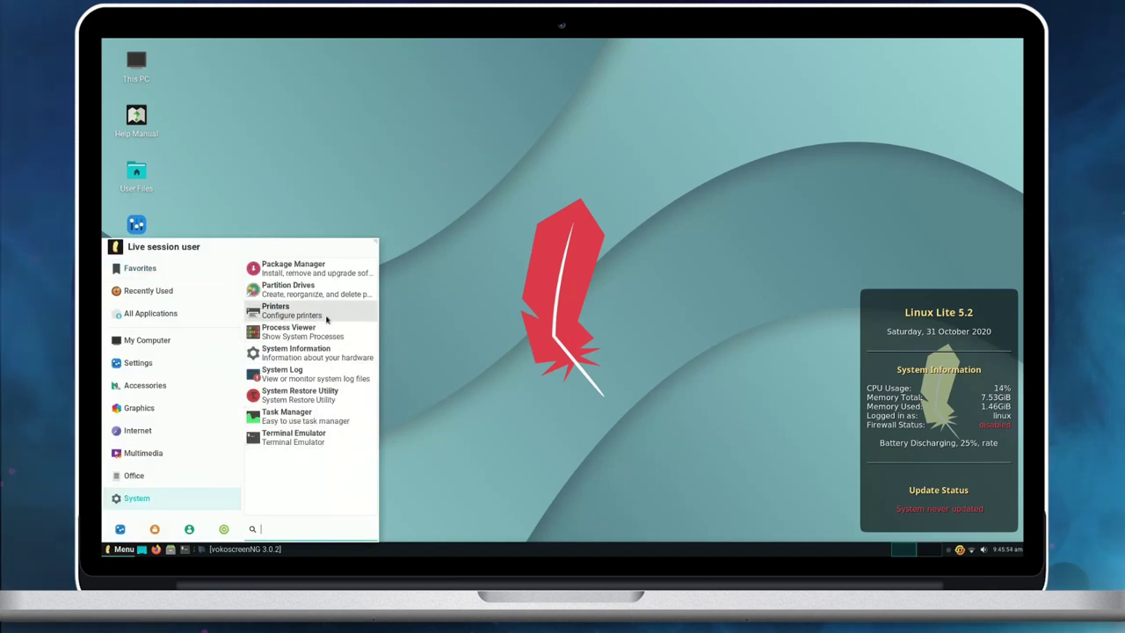
pyautogui.click(323, 352)
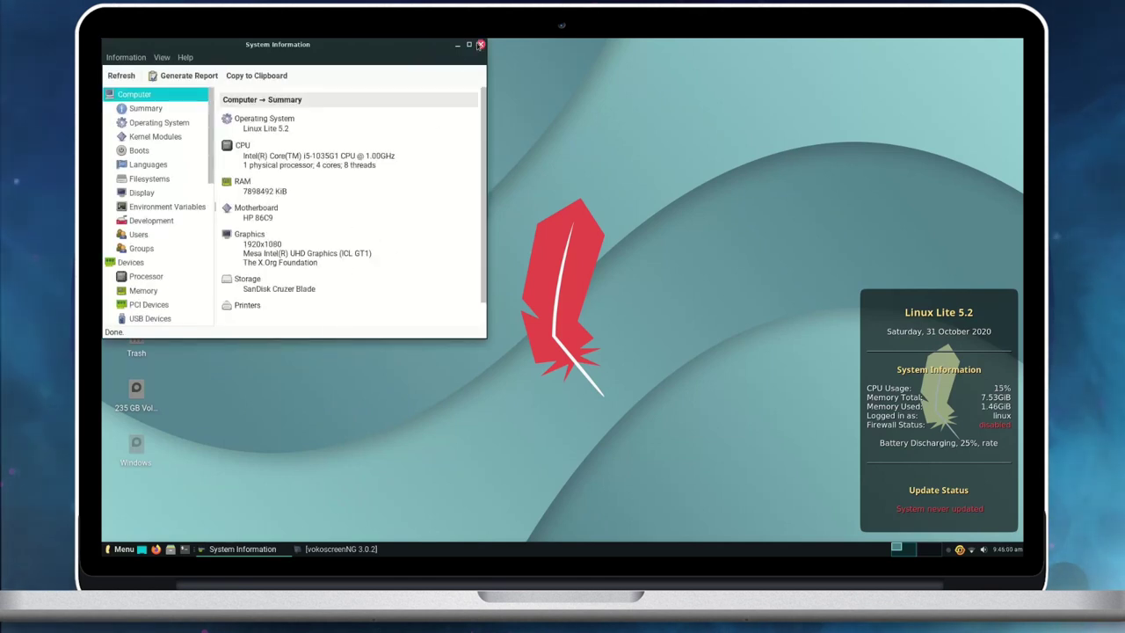
pyautogui.click(480, 44)
# Step: Search the applications for "lite" and browse the matching Linux Lite tools
pyautogui.press('super')
pyautogui.write('lite')
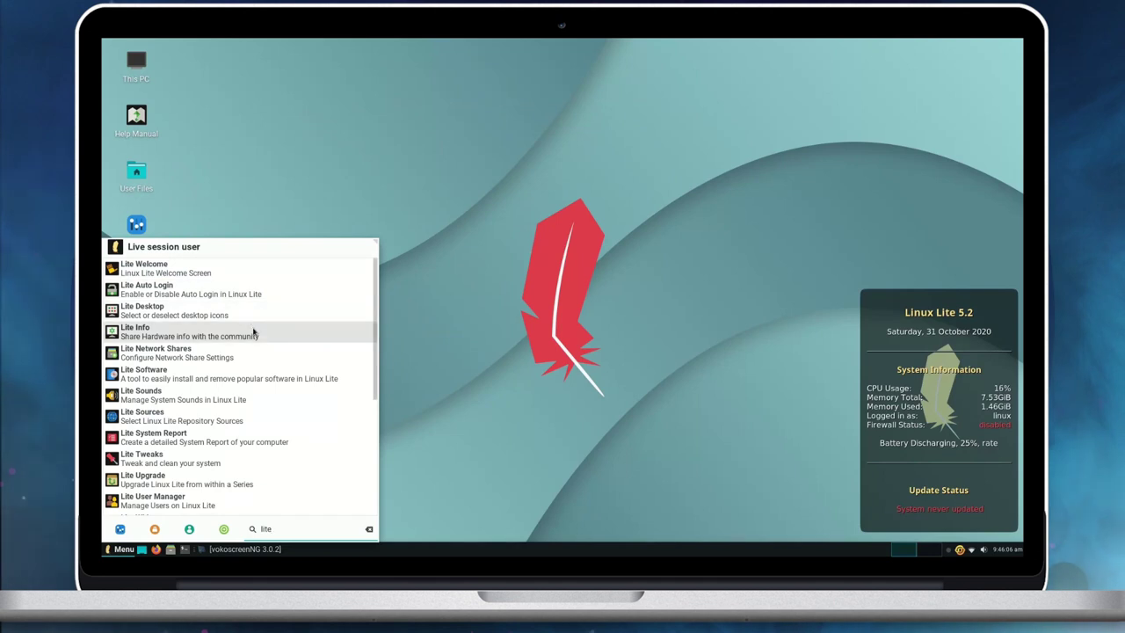
pyautogui.scroll(-1, 253, 353)
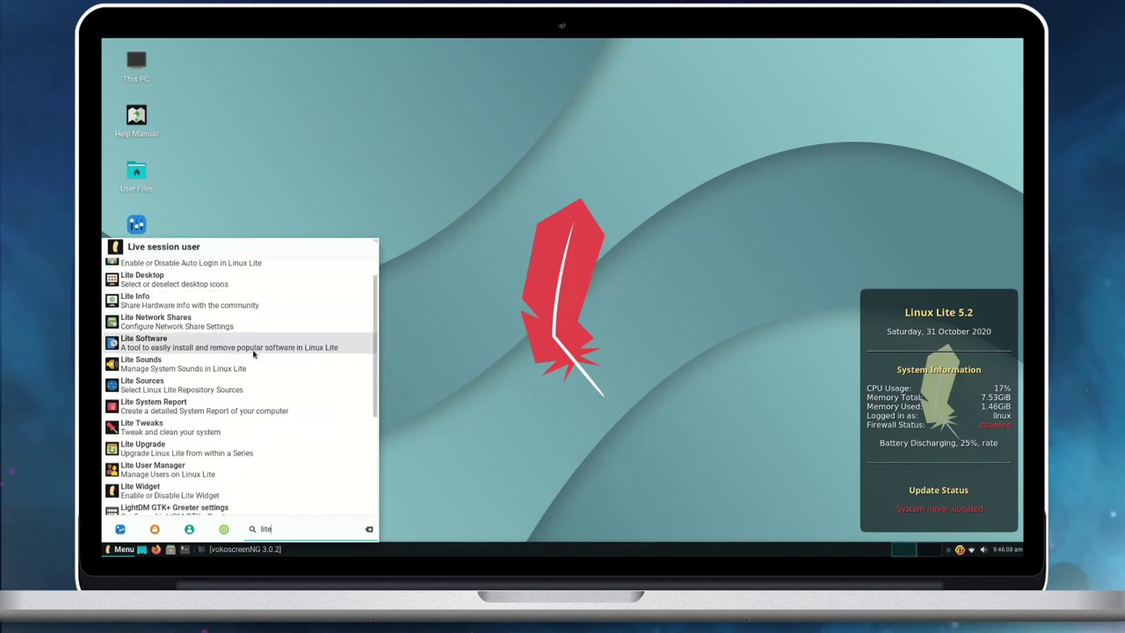
# Step: Launch Lite Software, try to update the software sources, and continue to the Install Software list
pyautogui.click(249, 350)
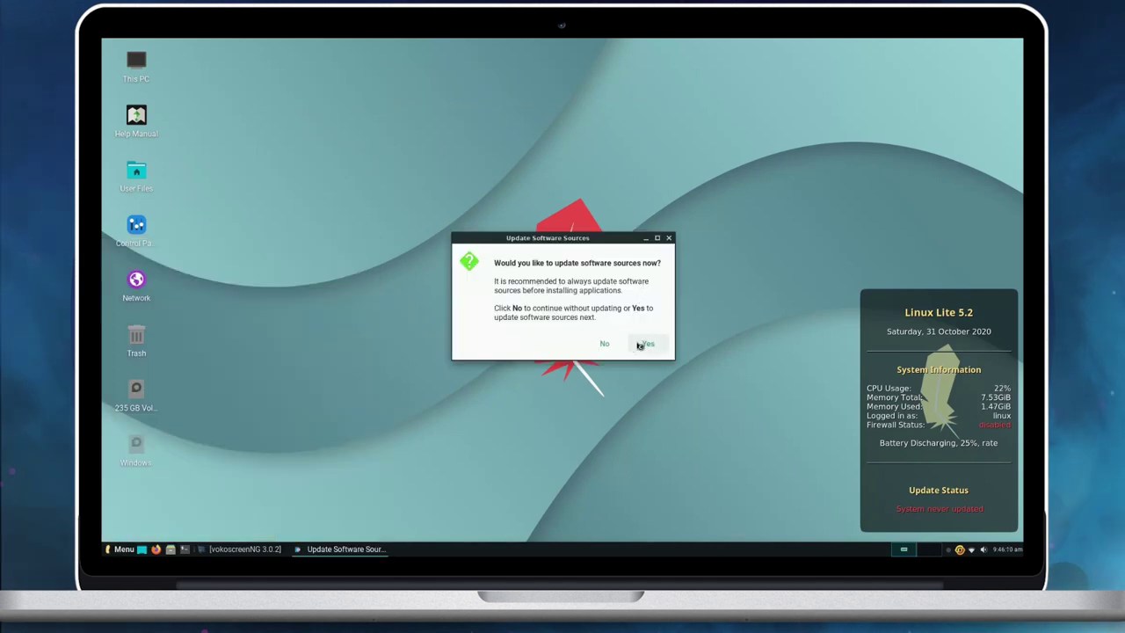
pyautogui.click(648, 342)
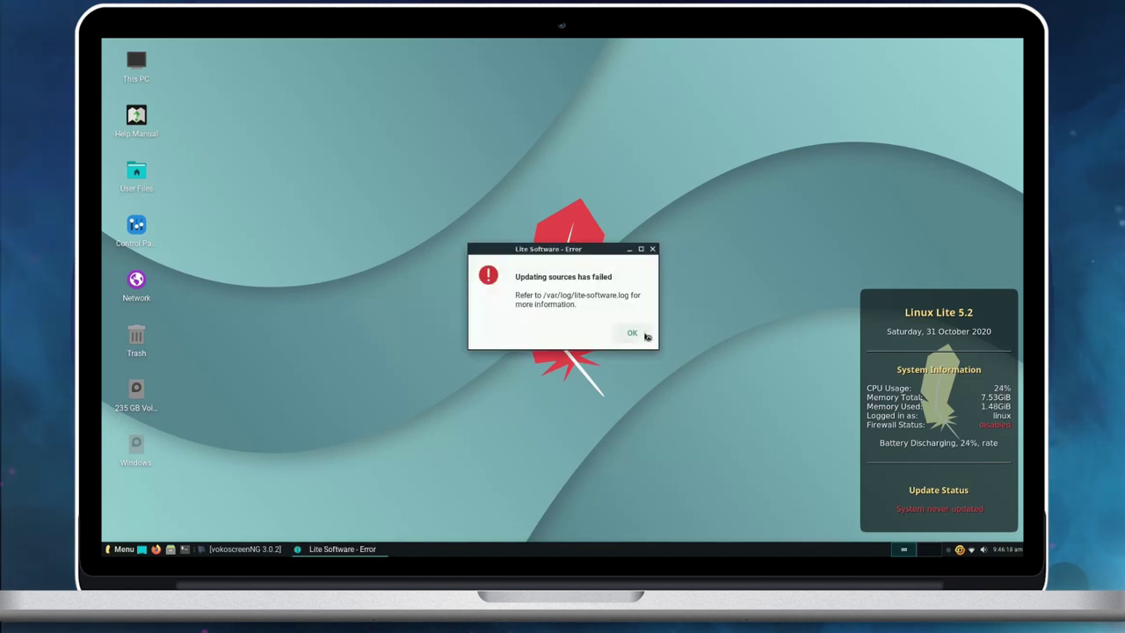
pyautogui.click(647, 336)
pyautogui.click(584, 294)
pyautogui.click(595, 336)
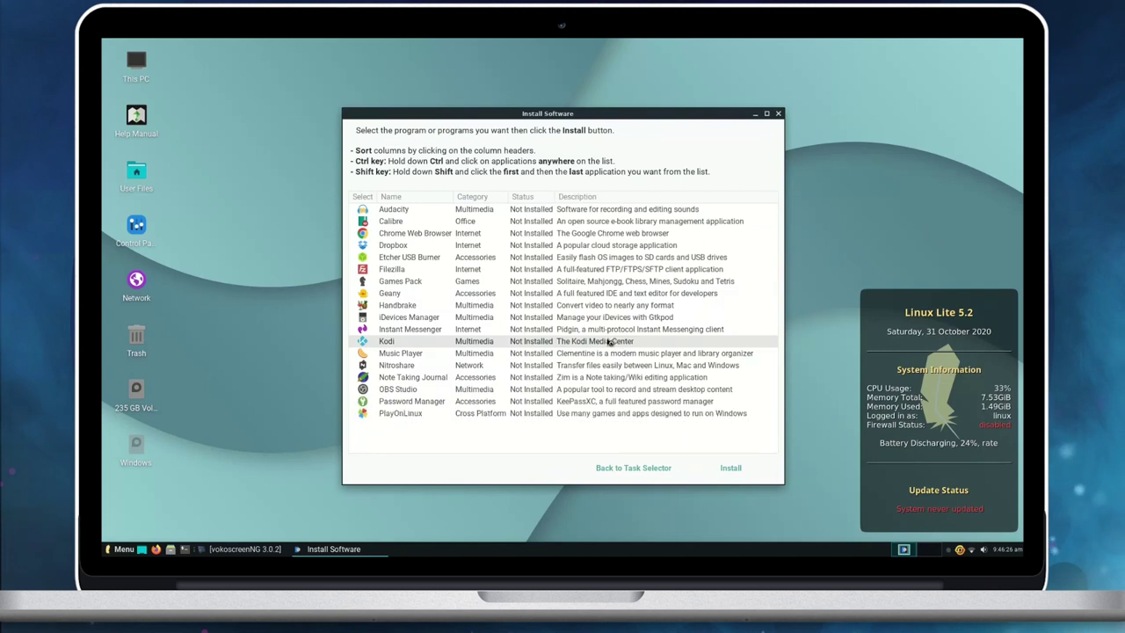
# Step: Browse the installable programs, select Audacity, and install it
pyautogui.scroll(-5, 608, 343)
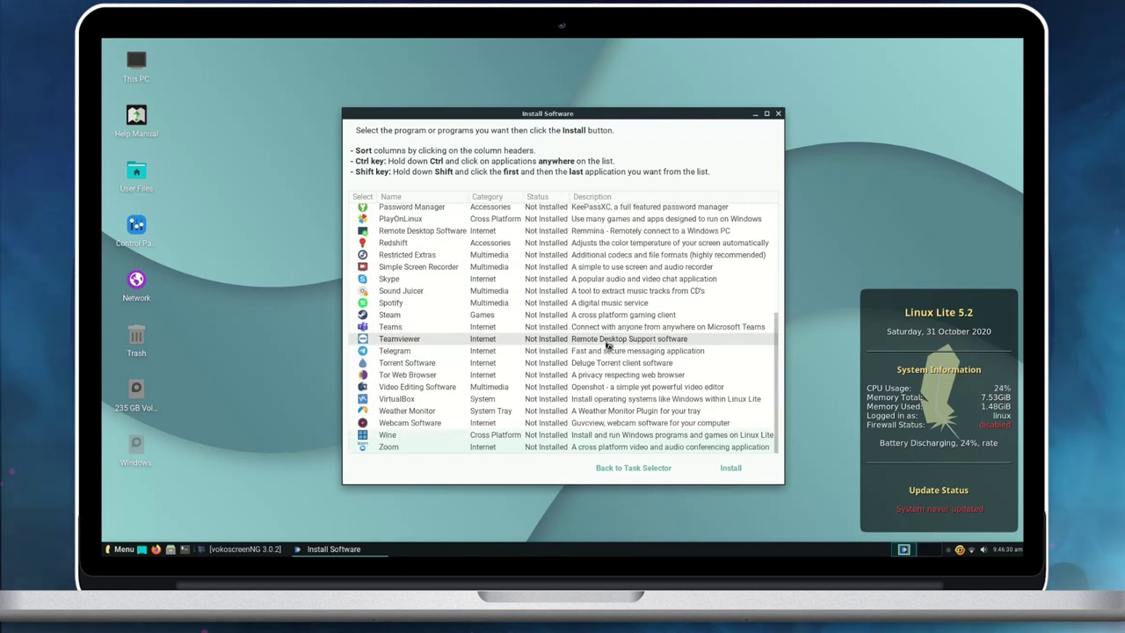
pyautogui.scroll(5, 606, 342)
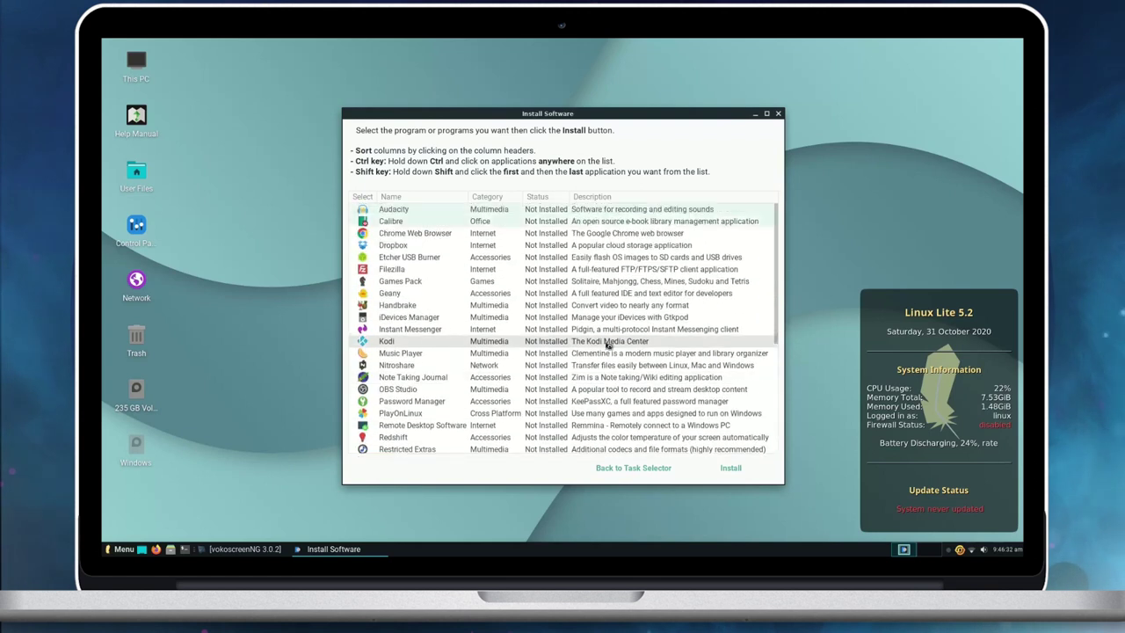
pyautogui.click(538, 210)
pyautogui.click(731, 467)
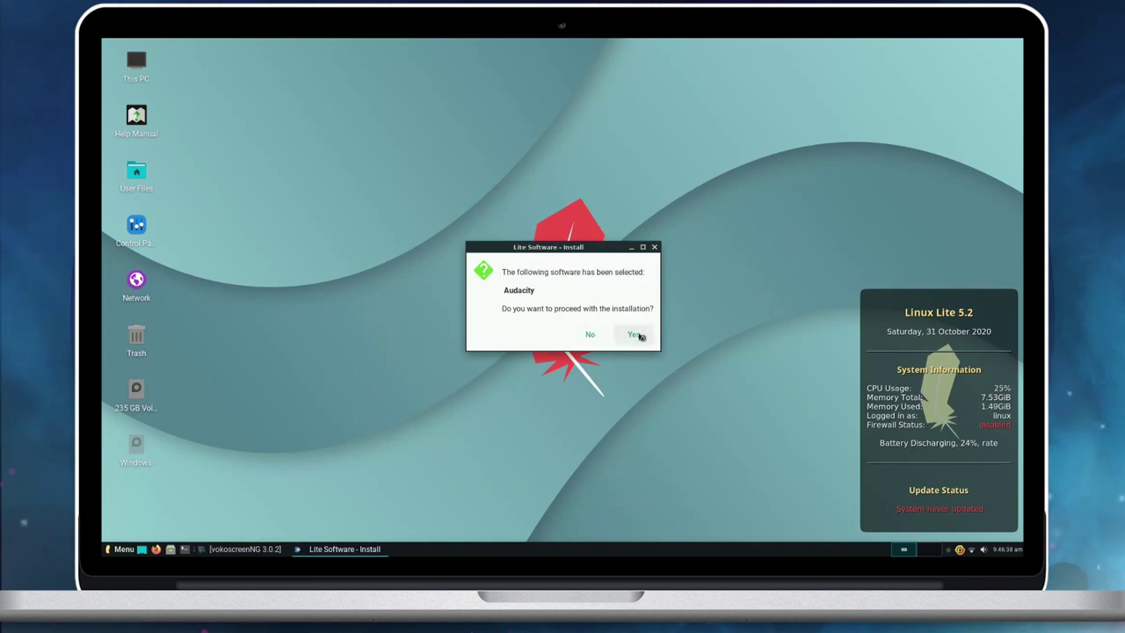
pyautogui.click(636, 335)
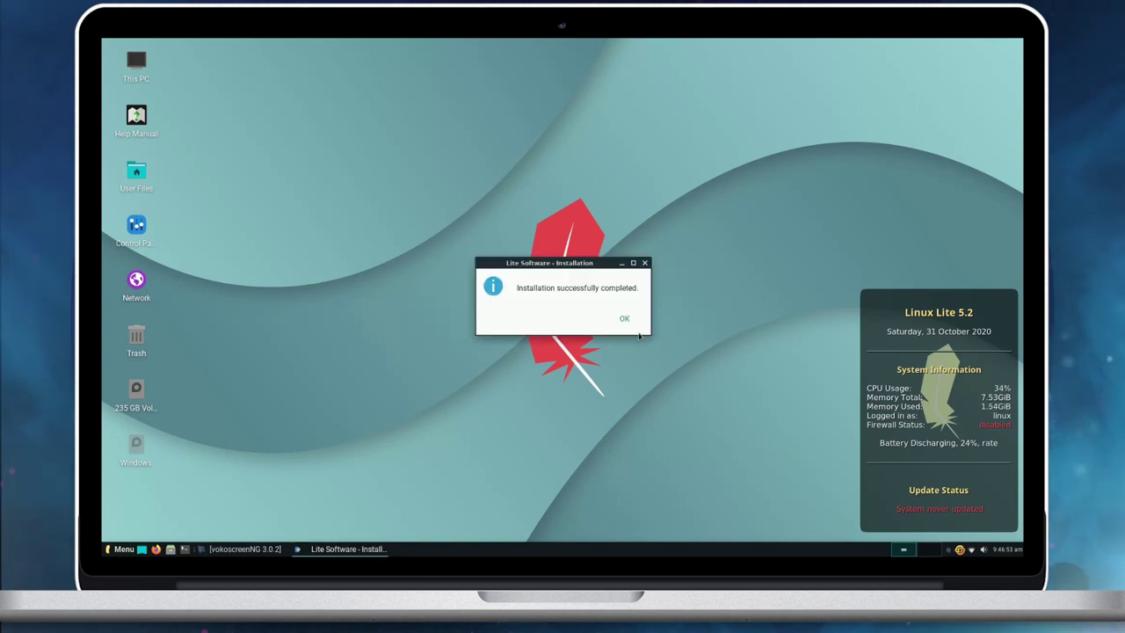
pyautogui.click(624, 318)
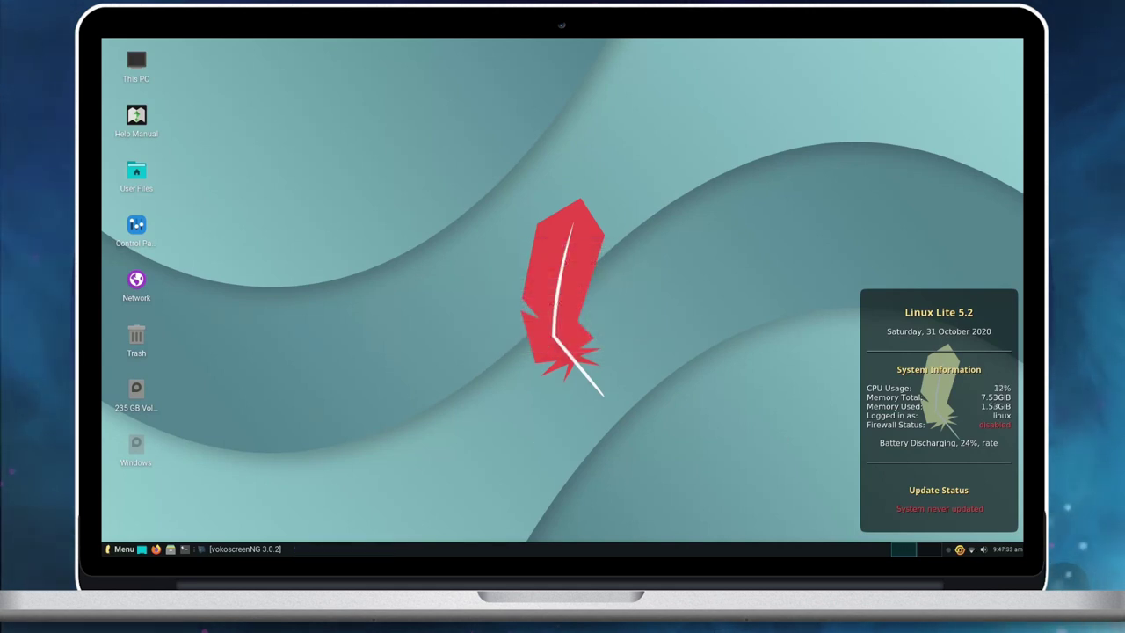
# Step: View the clock's calendar and the audio volume controls, closing each one
pyautogui.click(1017, 550)
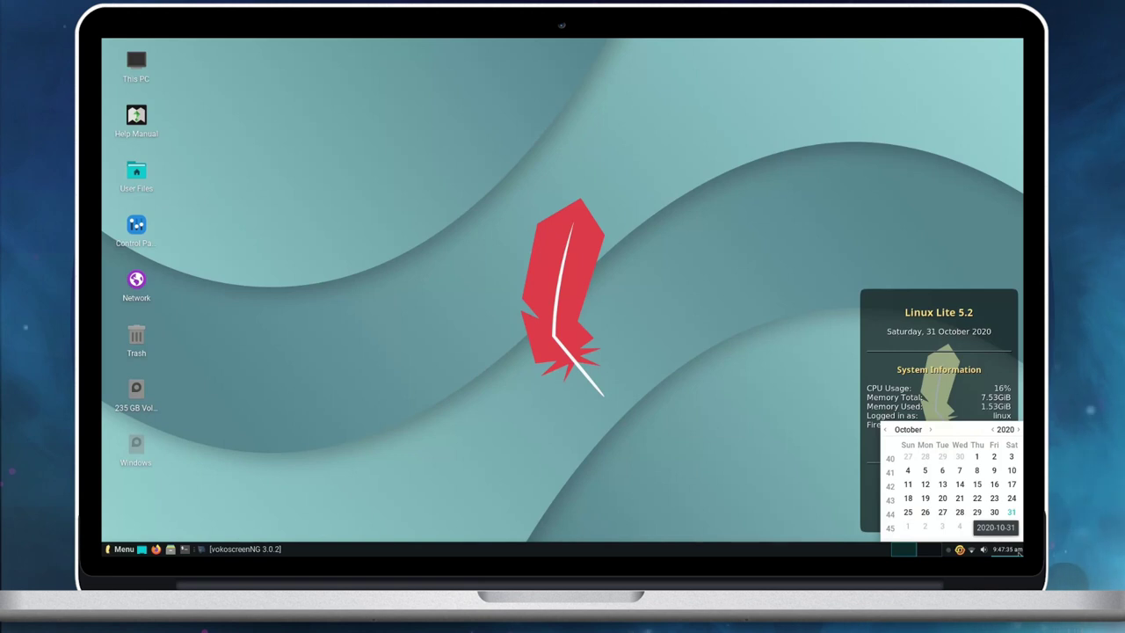
pyautogui.click(984, 549)
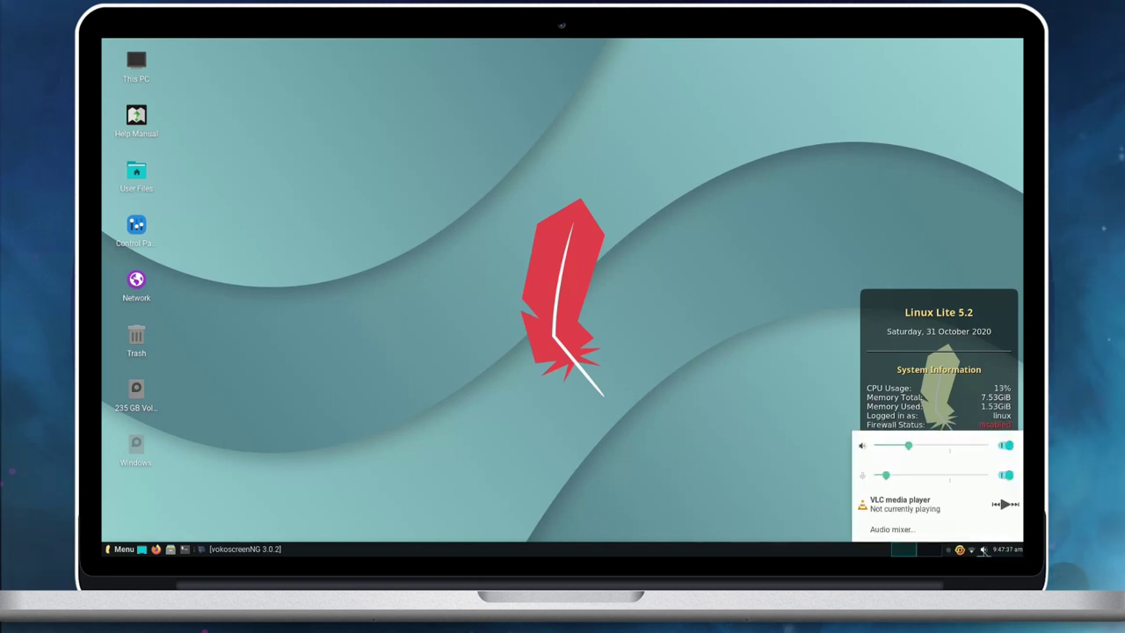
pyautogui.click(976, 552)
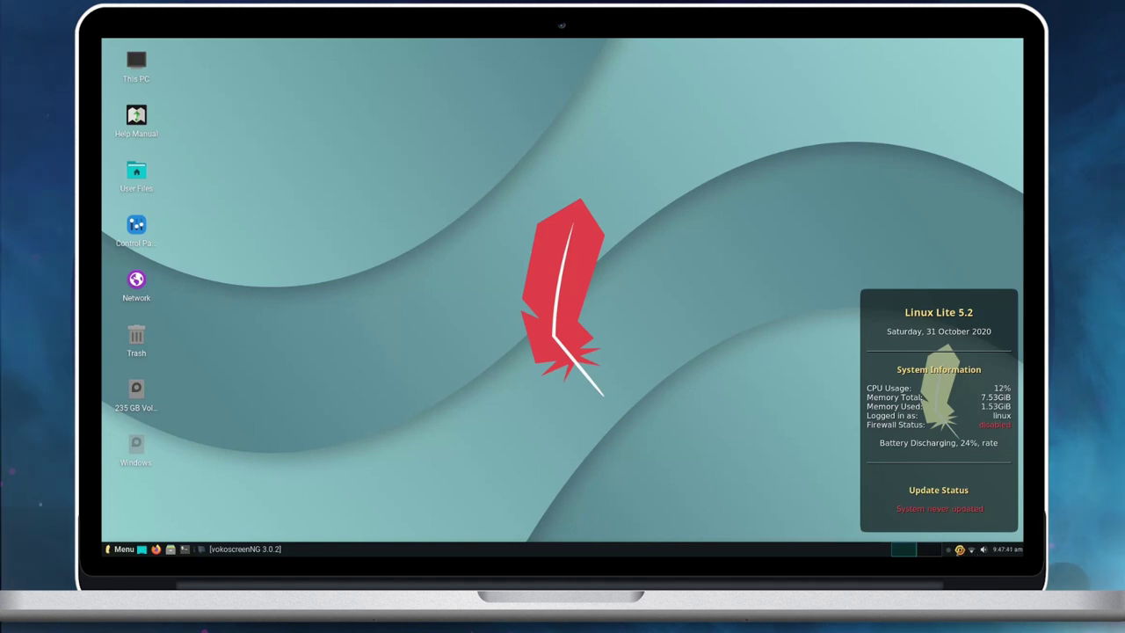
# Step: View the About information of the Package Update Indicator and close it
pyautogui.rightClick(960, 550)
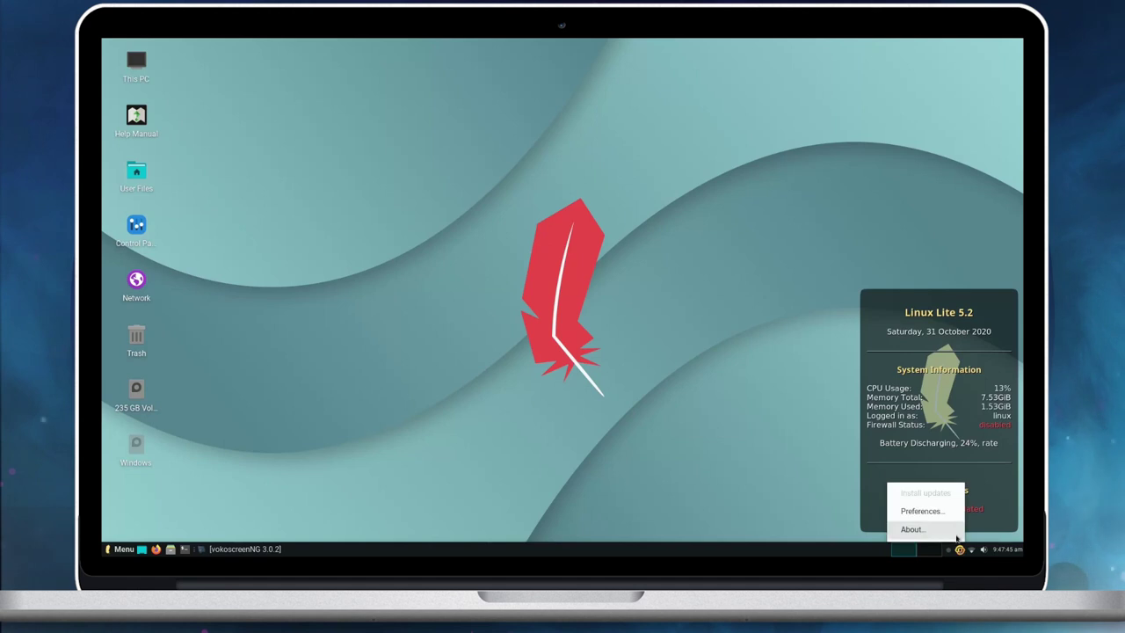
pyautogui.click(914, 530)
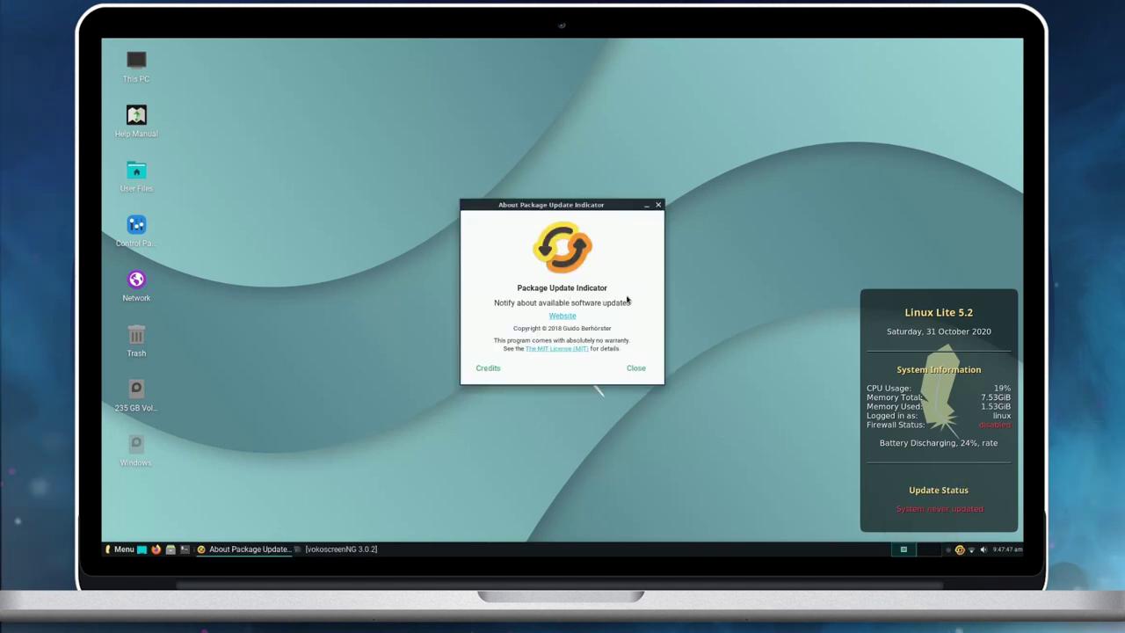
pyautogui.click(635, 367)
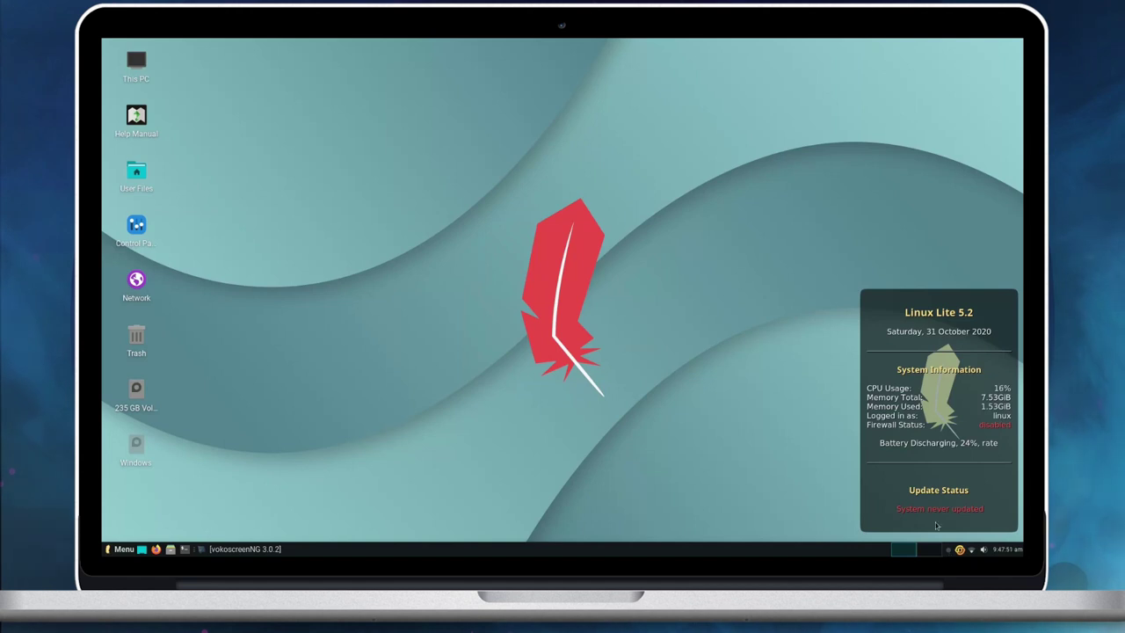
# Step: Open the desktop settings and try several wallpapers, including the black sports car and the pink lake landscape with red hills
pyautogui.rightClick(413, 148)
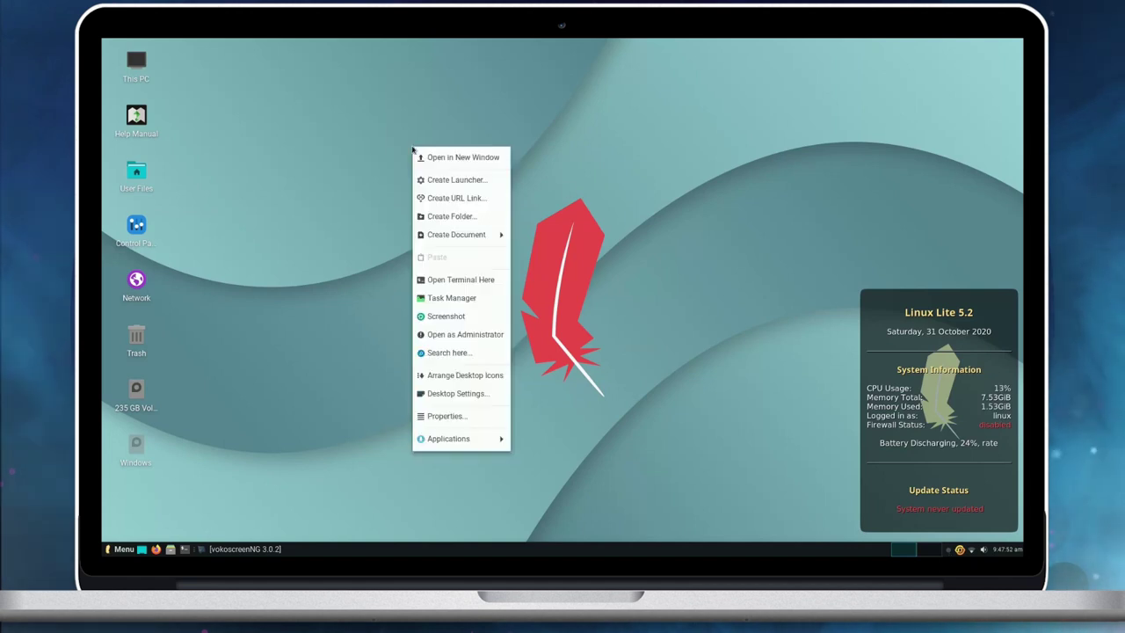
pyautogui.click(479, 393)
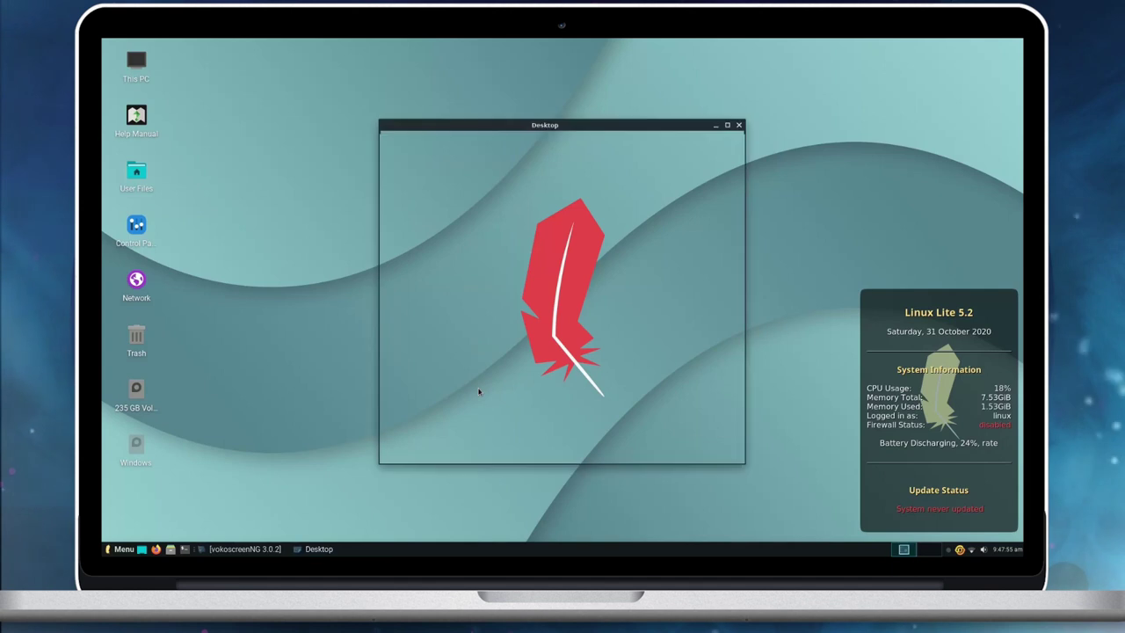
pyautogui.click(443, 238)
pyautogui.click(510, 236)
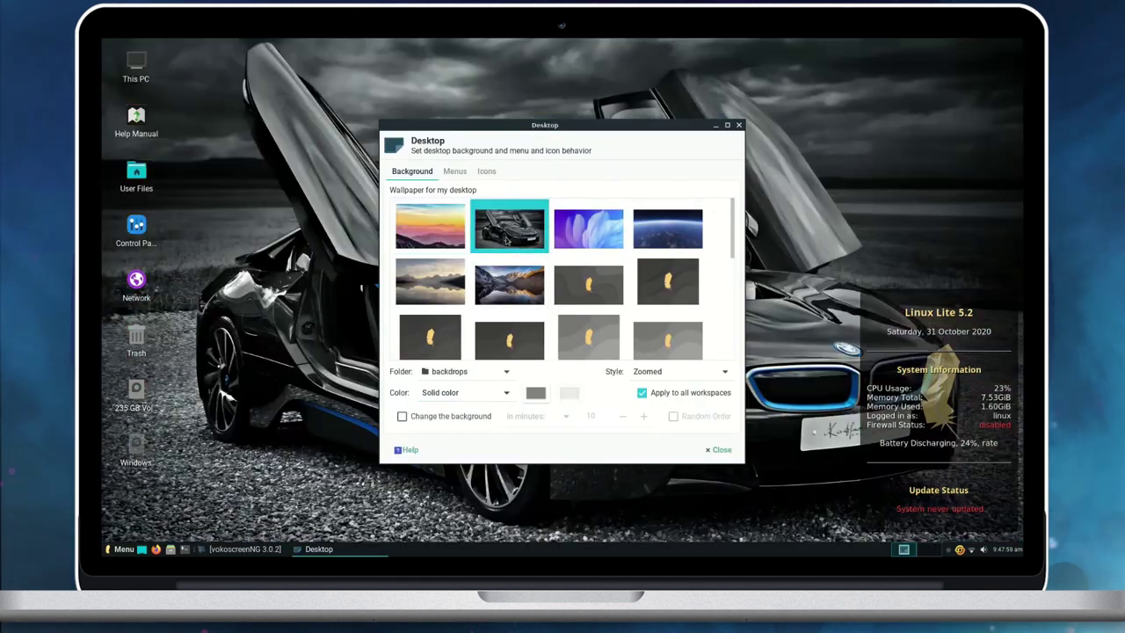
pyautogui.click(589, 237)
pyautogui.click(664, 301)
pyautogui.scroll(-6, 562, 317)
pyautogui.click(510, 333)
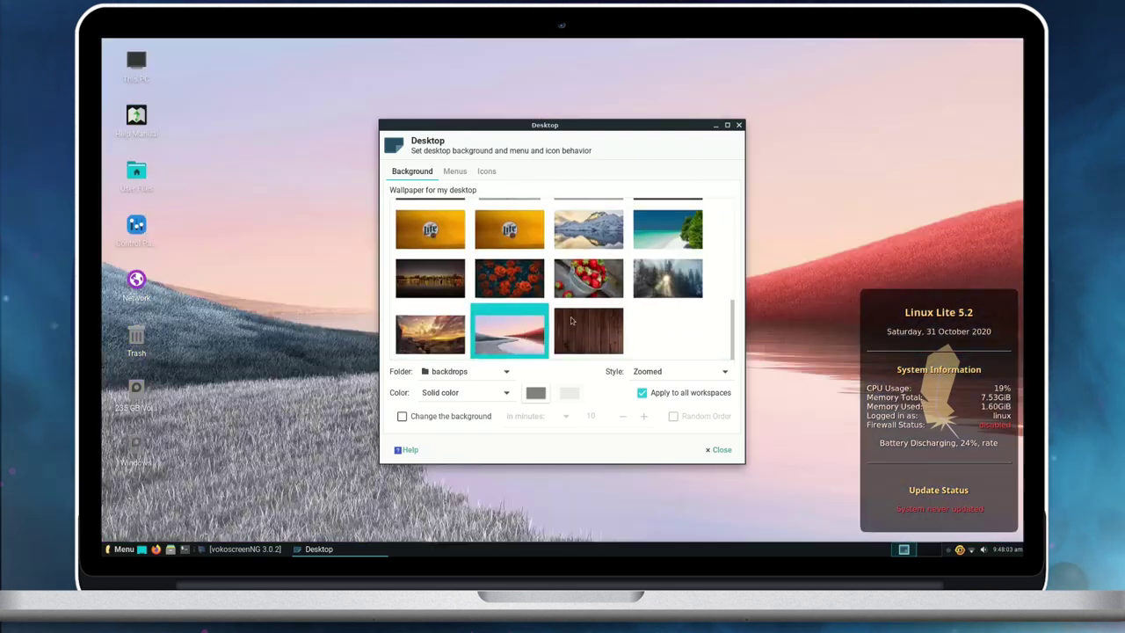
# Step: Set the wide teal wave wallpaper with the red feather as the desktop background and close the desktop settings
pyautogui.scroll(5, 587, 318)
pyautogui.scroll(-1, 587, 318)
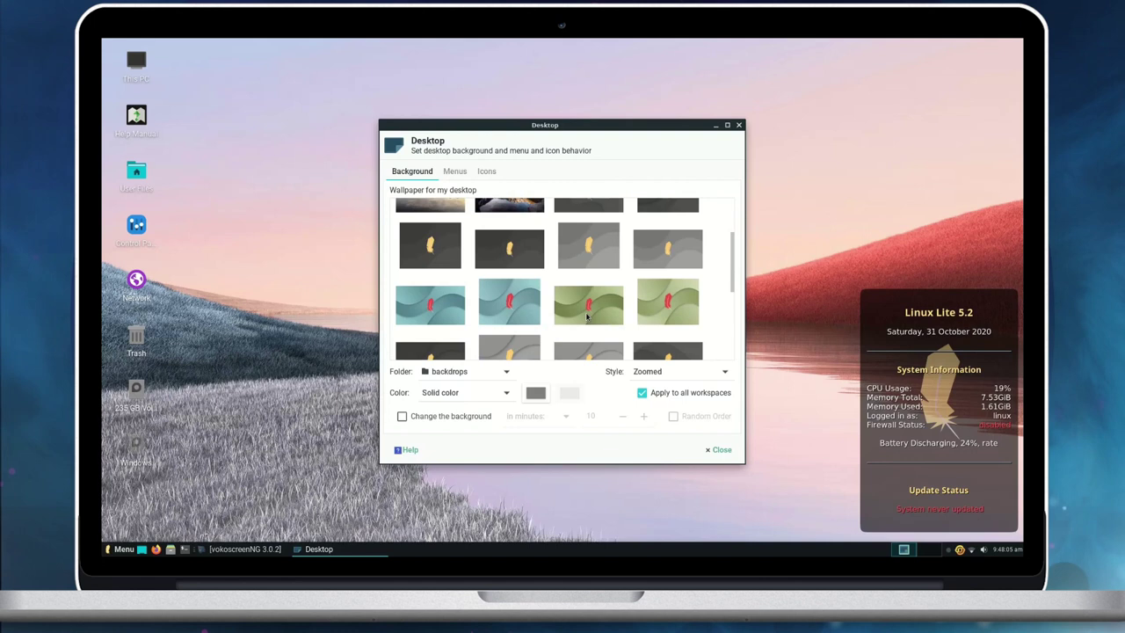
pyautogui.click(510, 301)
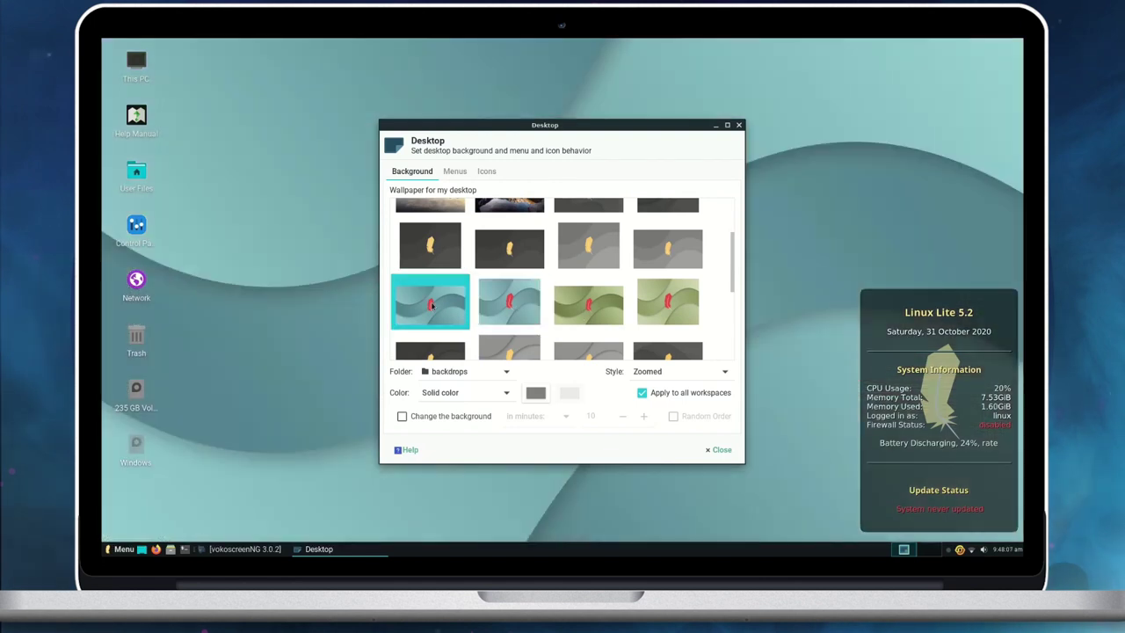
pyautogui.click(432, 304)
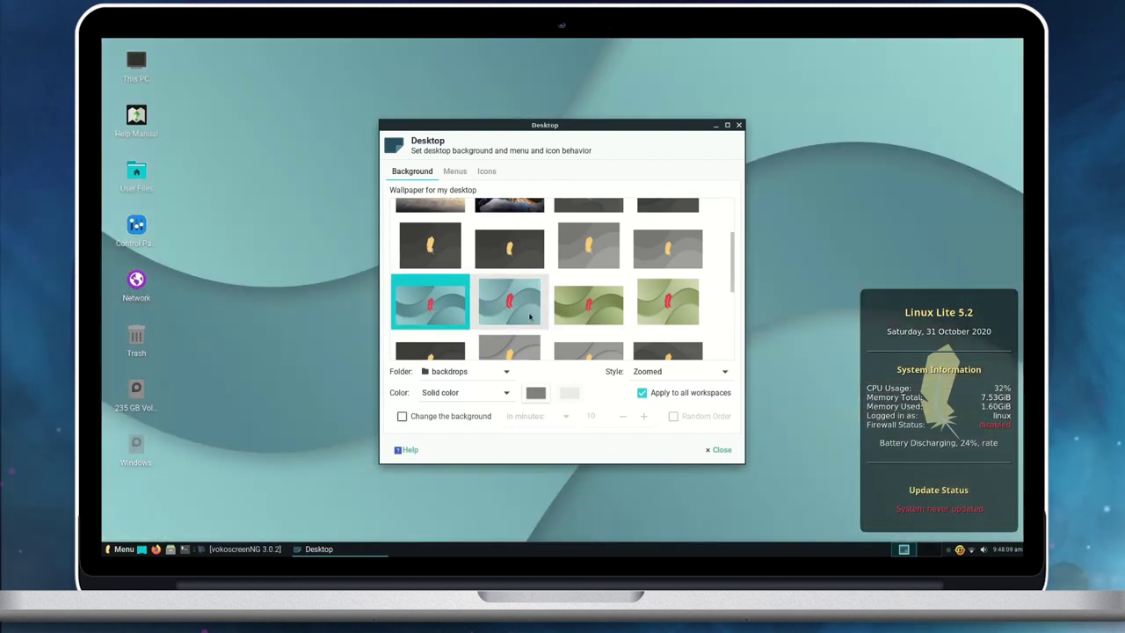
pyautogui.click(718, 449)
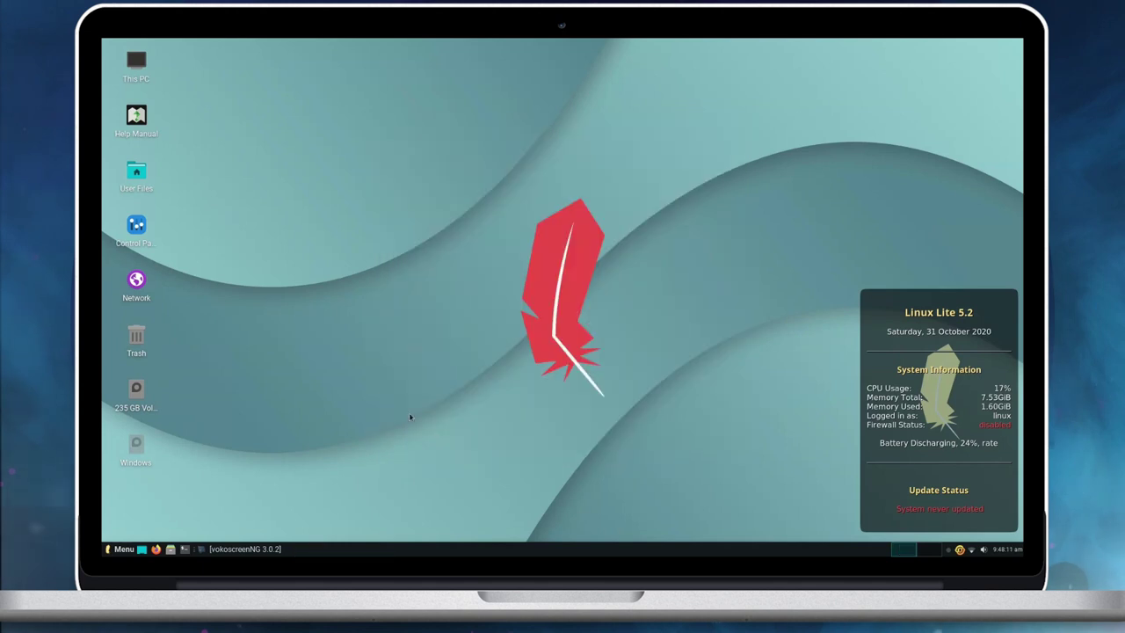
# Step: Show the System applications in the main menu and request the session's logout options
pyautogui.click(116, 548)
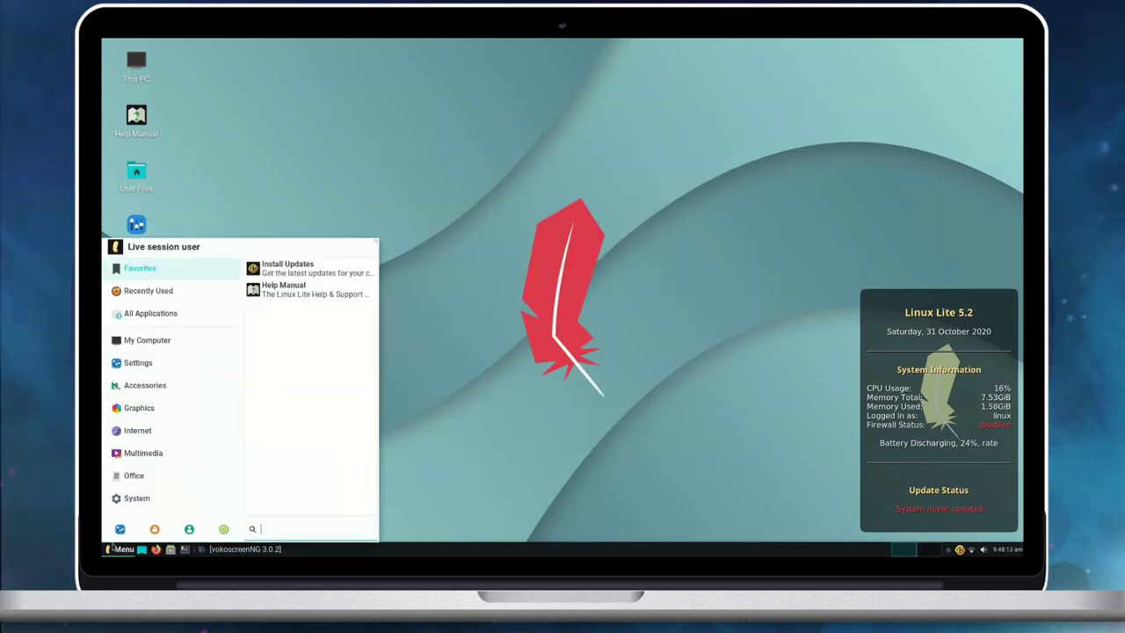
pyautogui.click(134, 508)
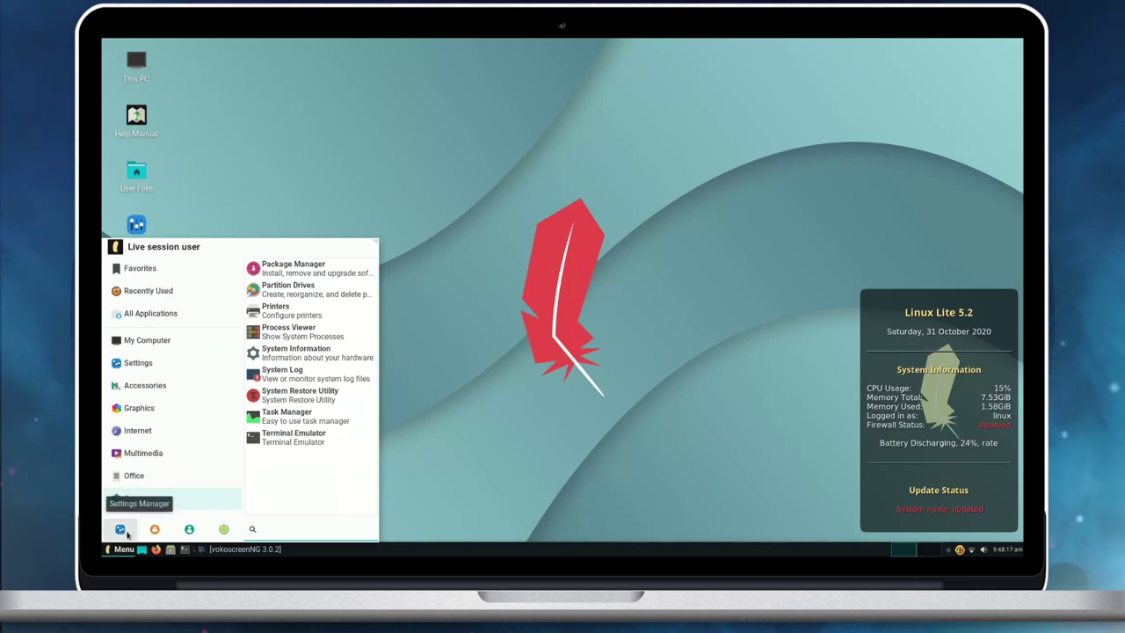
pyautogui.click(224, 530)
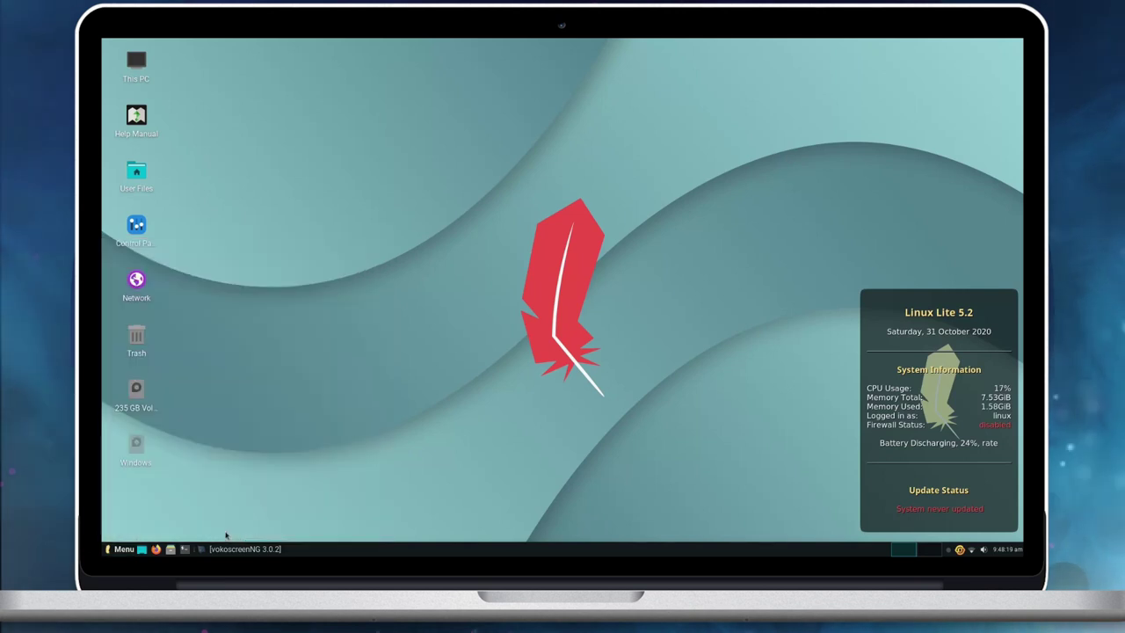